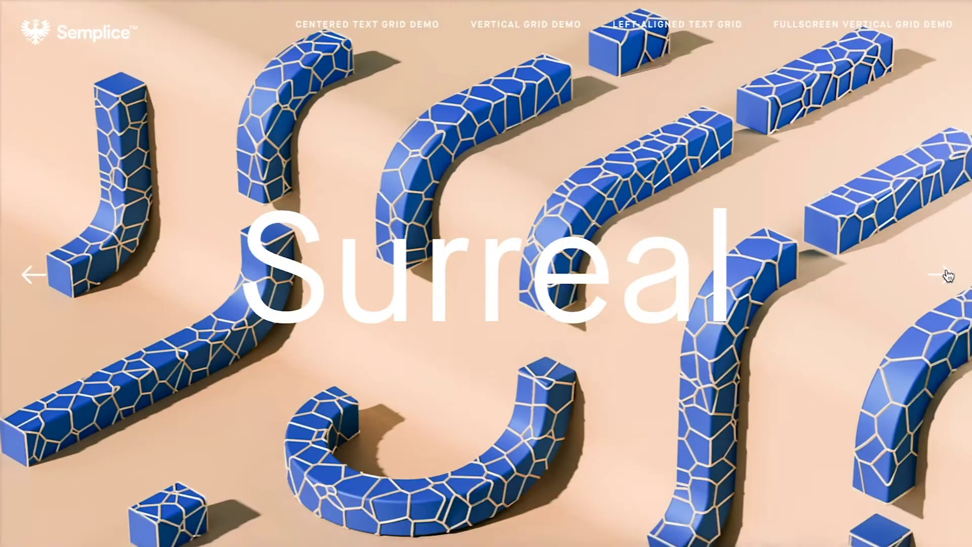
Step: Advance the grid demo slider to the next project
{"action": "left_click", "coordinate": [941, 274]}
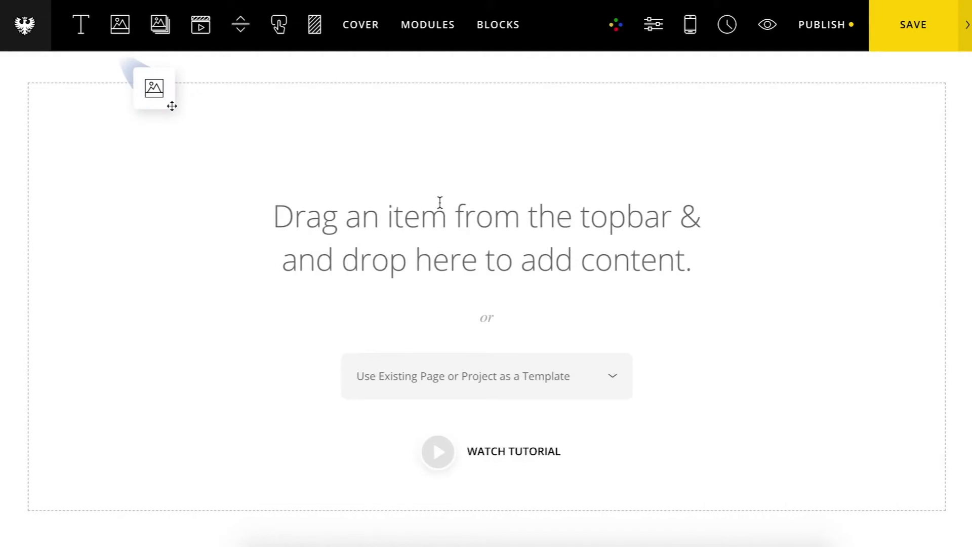
Step: Place an Advanced Portfolio Grid and add Billboard 100, Grafic Ho, Penta Magazine, 80's Icons and Animal Bots
{"action": "left_click", "coordinate": [434, 25]}
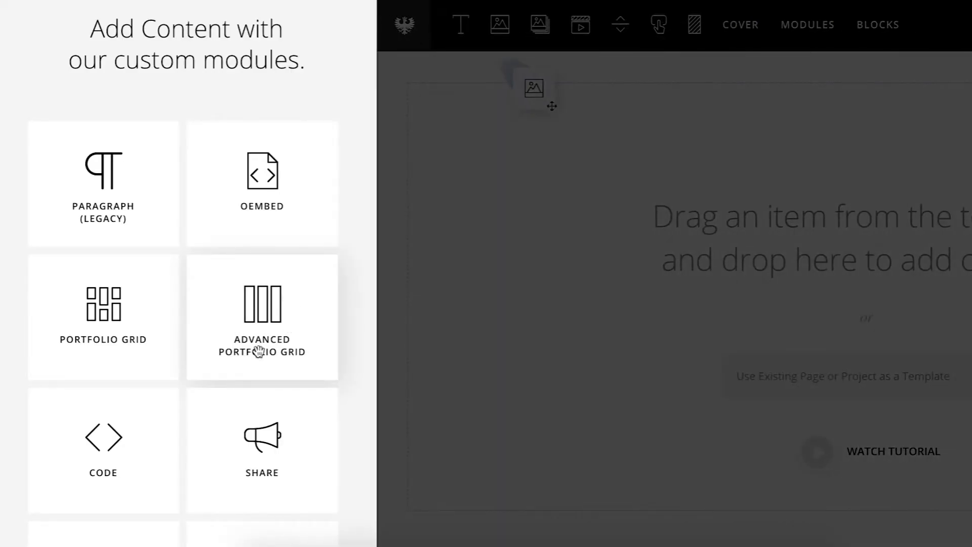
{"action": "left_click_drag", "start_coordinate": [251, 310], "coordinate": [449, 261]}
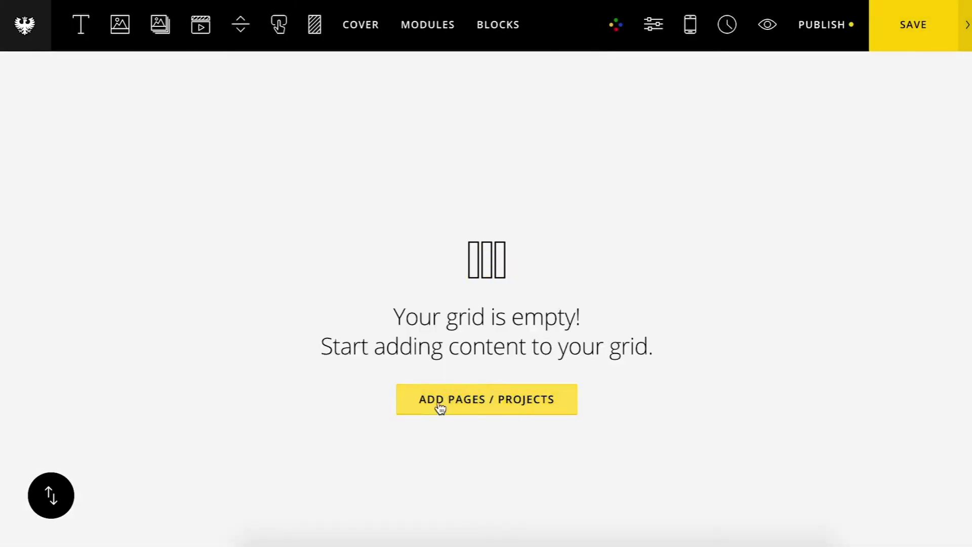
{"action": "left_click", "coordinate": [455, 403]}
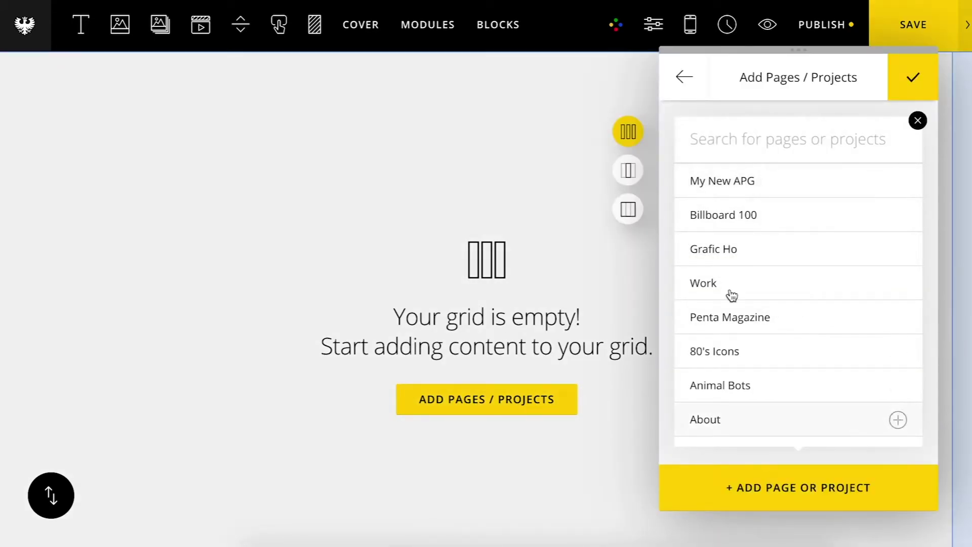
{"action": "left_click", "coordinate": [732, 222]}
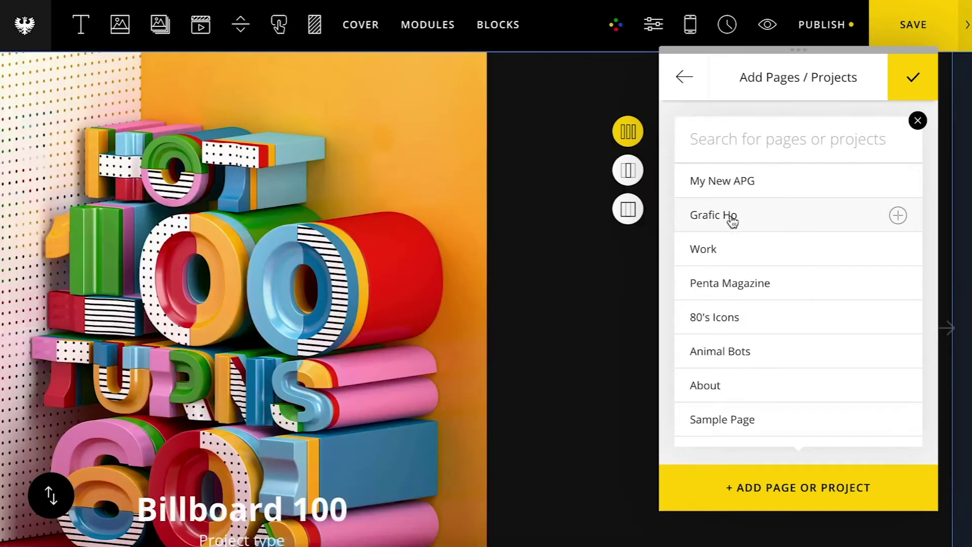
{"action": "left_click", "coordinate": [731, 218]}
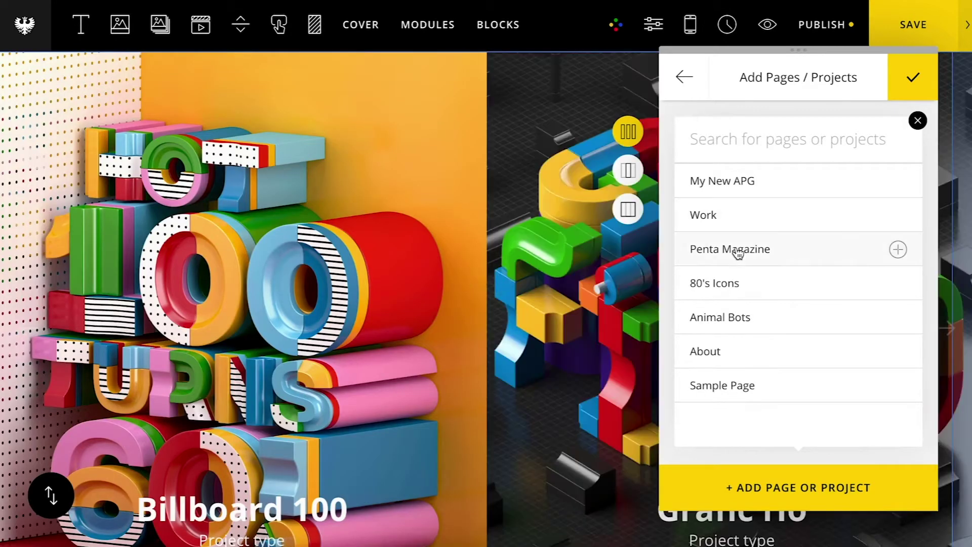
{"action": "left_click", "coordinate": [739, 255]}
{"action": "left_click", "coordinate": [738, 255]}
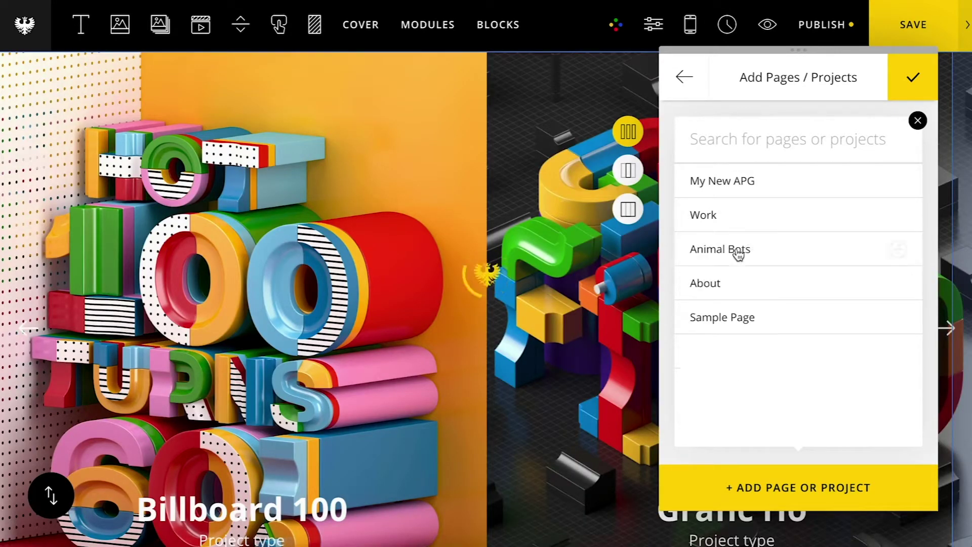
{"action": "left_click", "coordinate": [738, 254]}
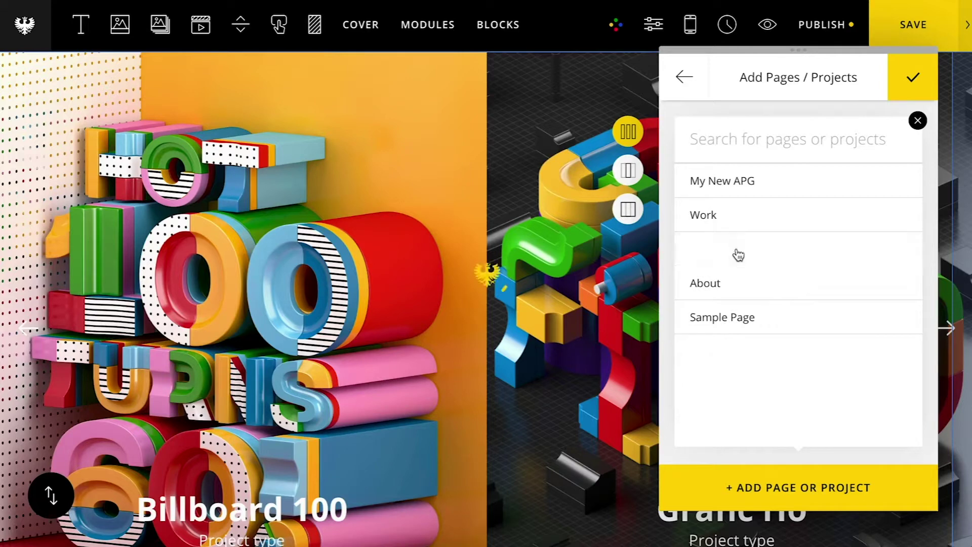
{"action": "left_click", "coordinate": [917, 120]}
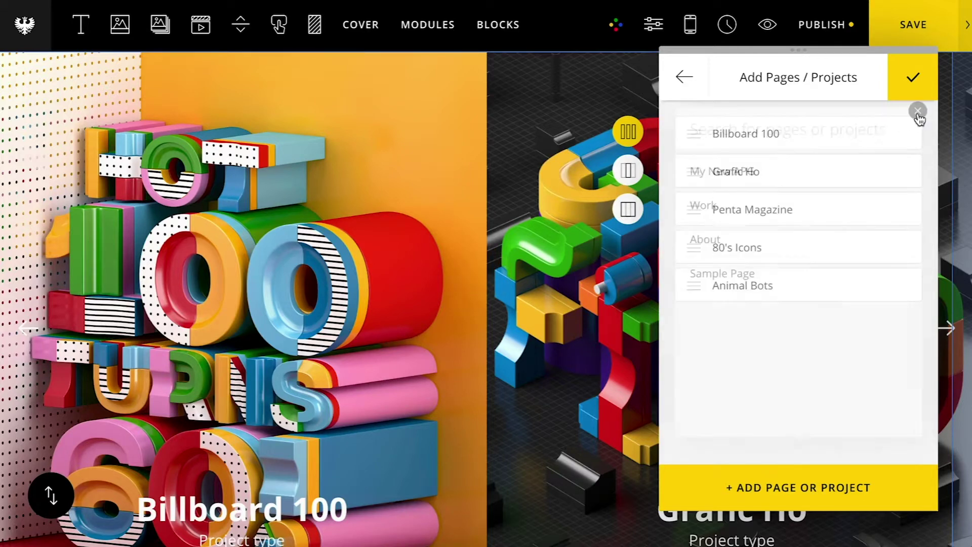
{"action": "left_click", "coordinate": [694, 77]}
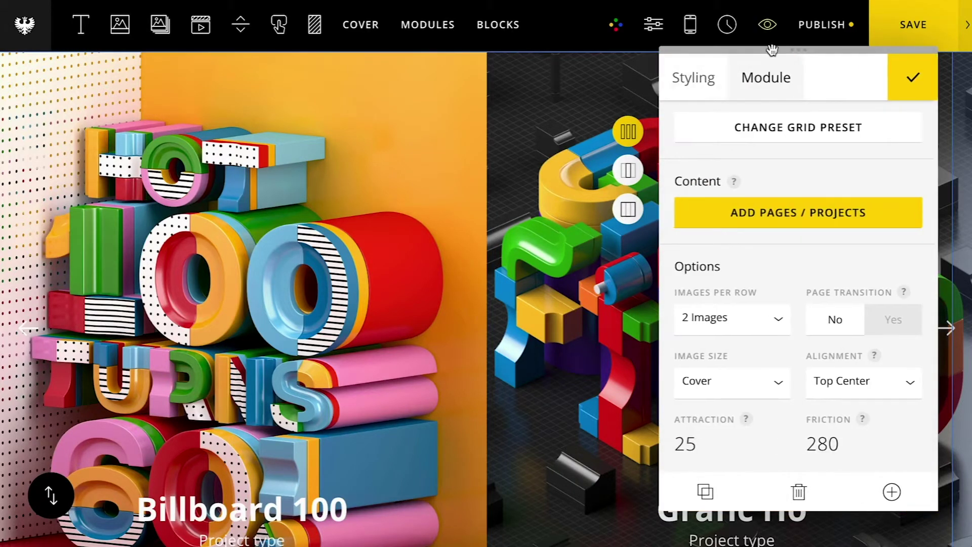
Step: Look through the grid presets, keep the two-column layout, and close the grid settings
{"action": "mouse_move", "coordinate": [772, 49]}
{"action": "left_mouse_down"}
{"action": "mouse_move", "coordinate": [712, 50]}
{"action": "mouse_move", "coordinate": [776, 53]}
{"action": "left_mouse_up"}
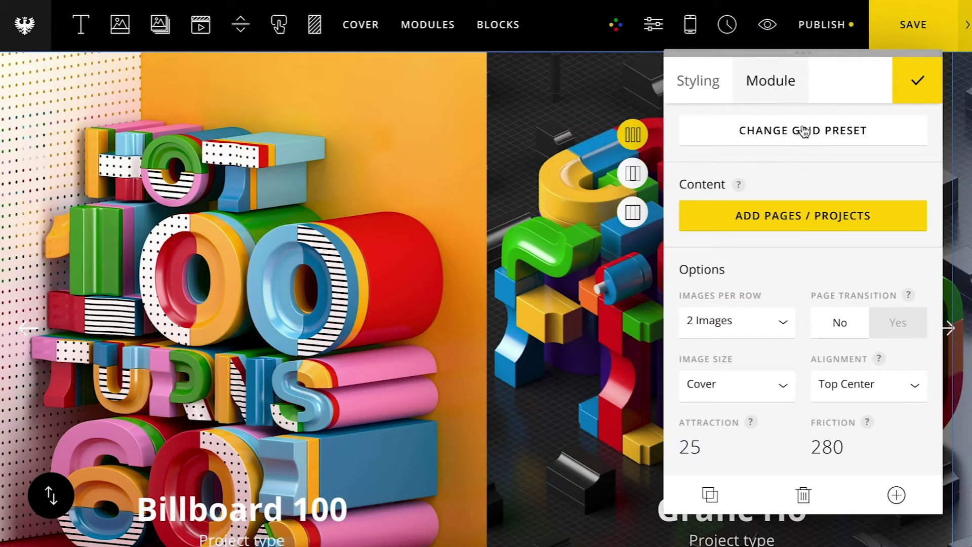
{"action": "left_click", "coordinate": [788, 132]}
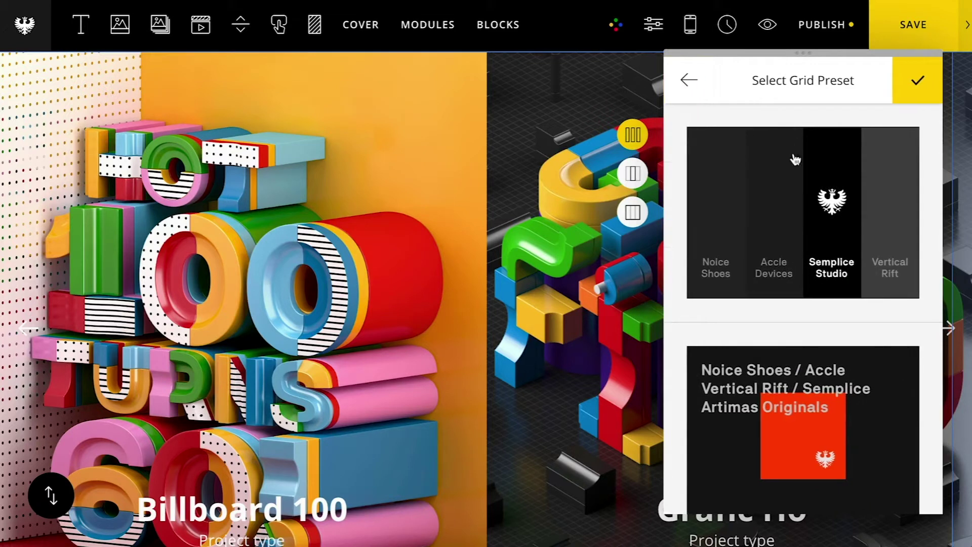
{"action": "scroll", "coordinate": [805, 249], "scroll_direction": "down", "scroll_amount": 4}
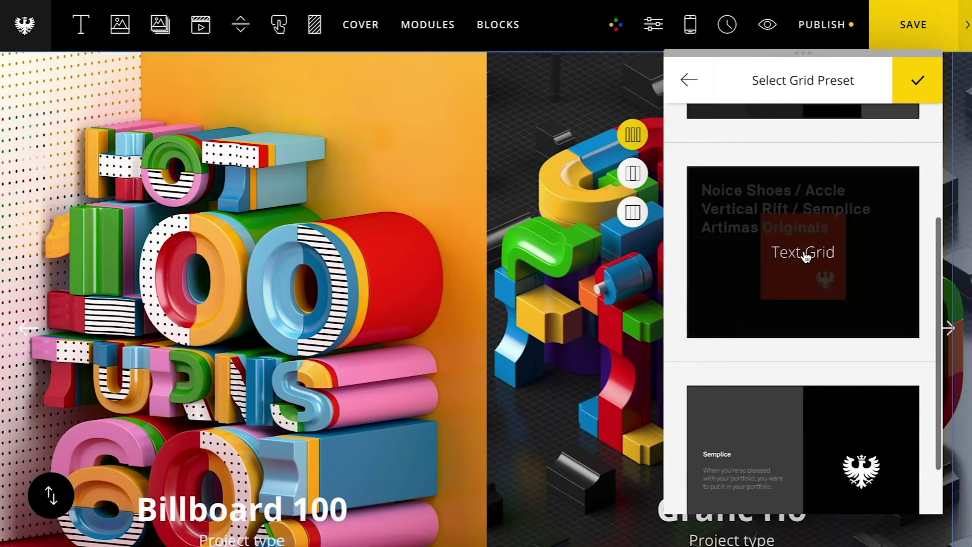
{"action": "scroll", "coordinate": [805, 256], "scroll_direction": "down", "scroll_amount": 2}
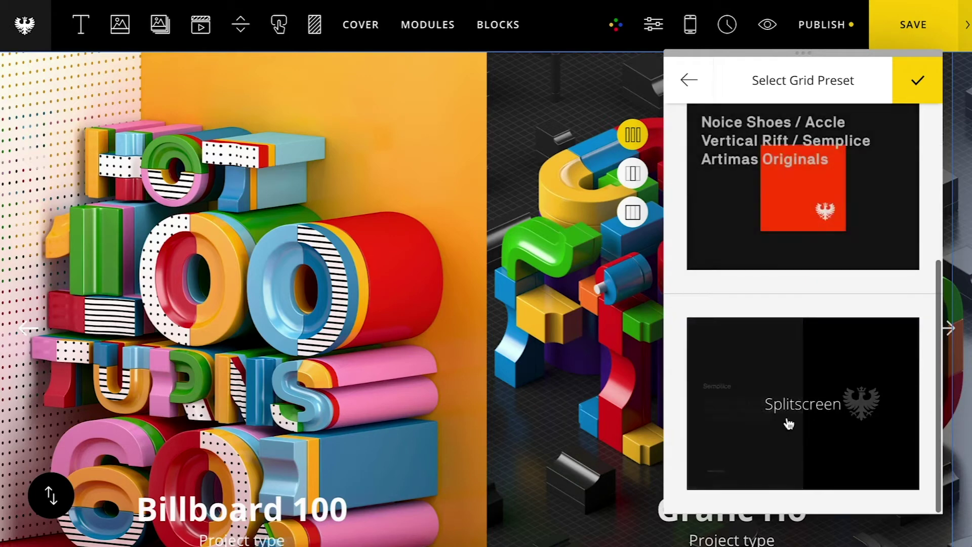
{"action": "scroll", "coordinate": [783, 408], "scroll_direction": "up", "scroll_amount": 5}
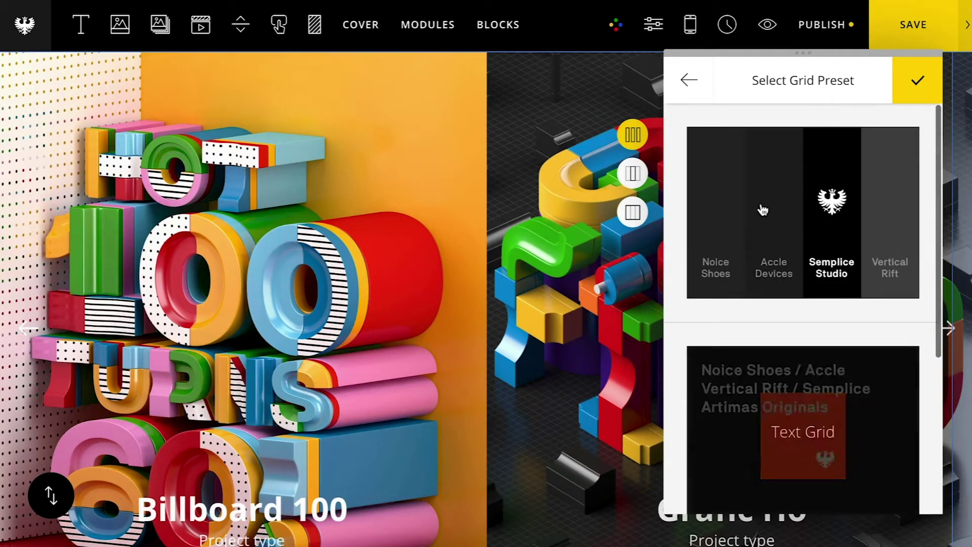
{"action": "left_click", "coordinate": [687, 81]}
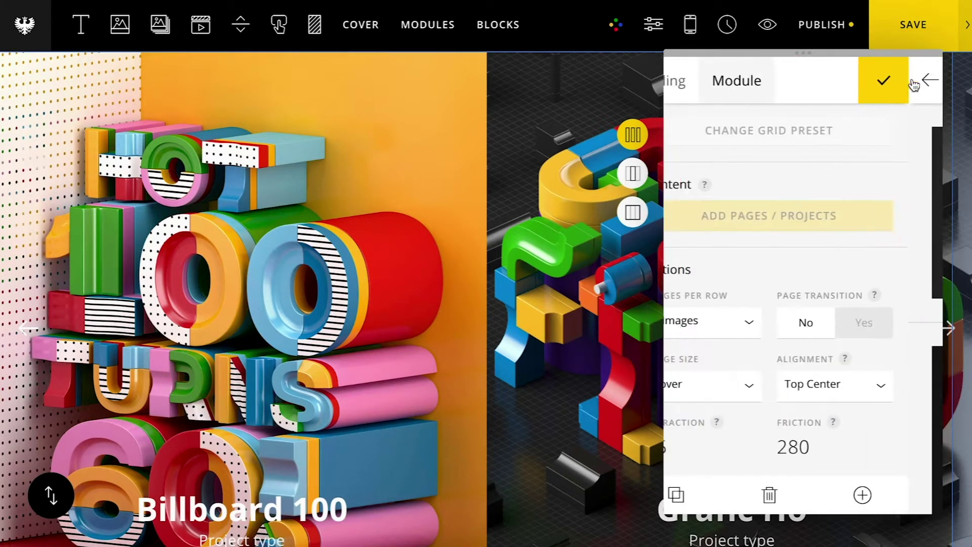
{"action": "left_click", "coordinate": [915, 81]}
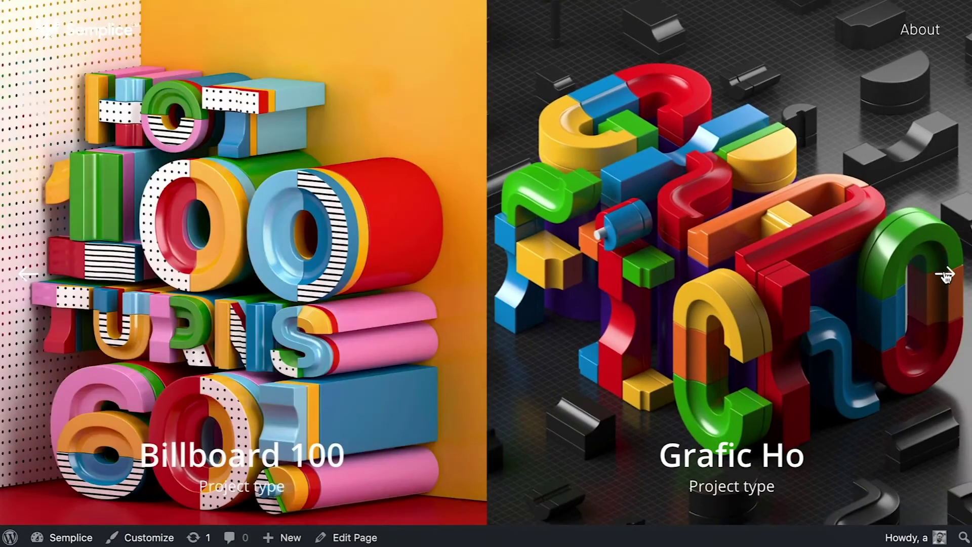
{"action": "left_click", "coordinate": [942, 275]}
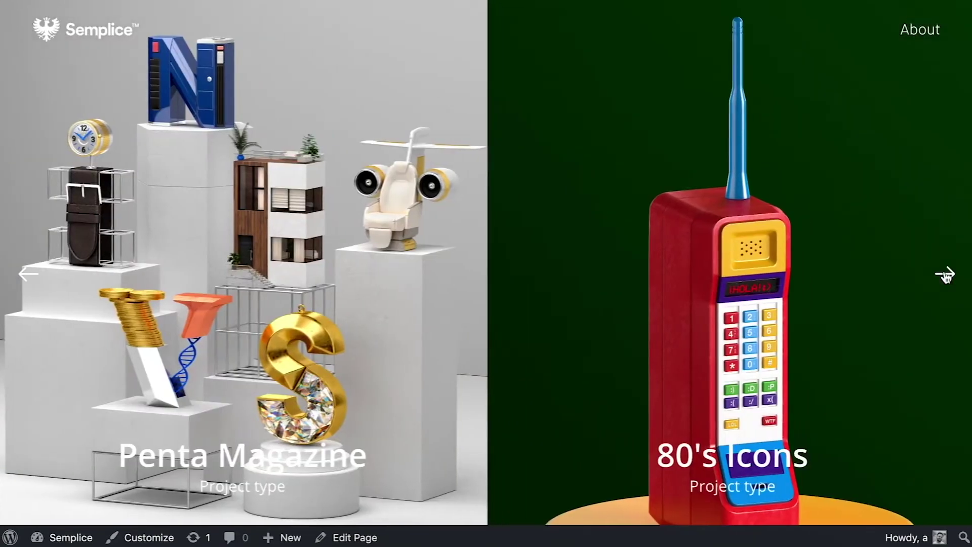
{"action": "left_click", "coordinate": [944, 275]}
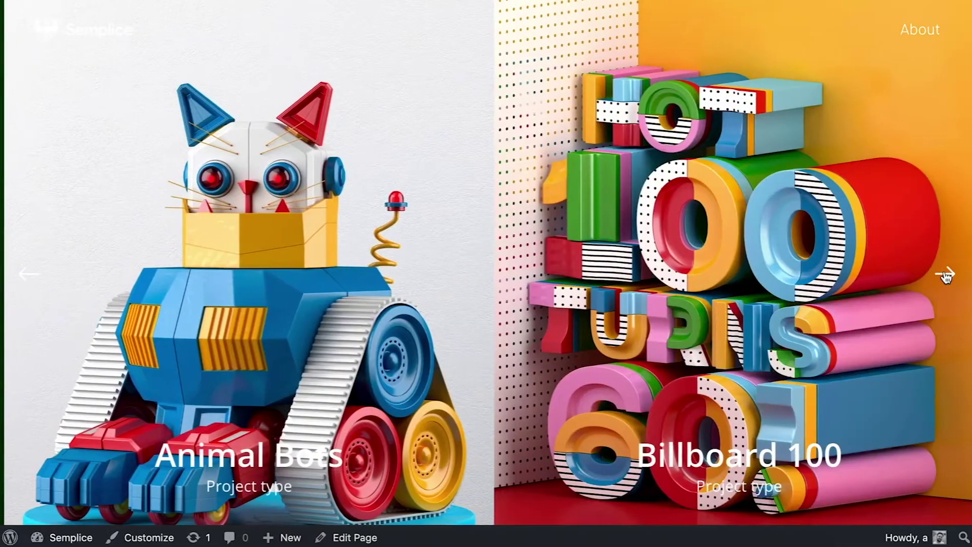
{"action": "left_click", "coordinate": [945, 275]}
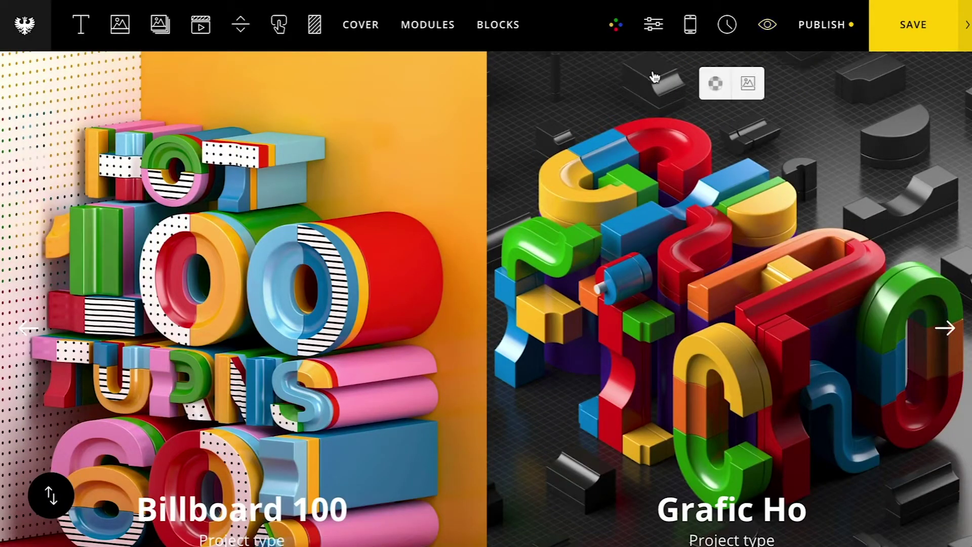
Step: In the grid's module options, try 3, 4 and 1 images per row, settling on 2
{"action": "left_click", "coordinate": [694, 153]}
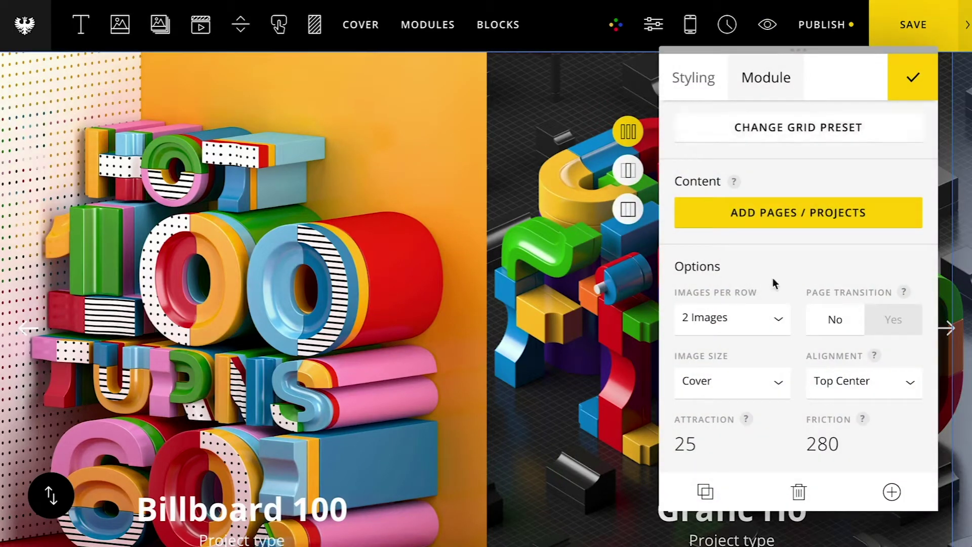
{"action": "scroll", "coordinate": [806, 281], "scroll_direction": "down", "scroll_amount": 3}
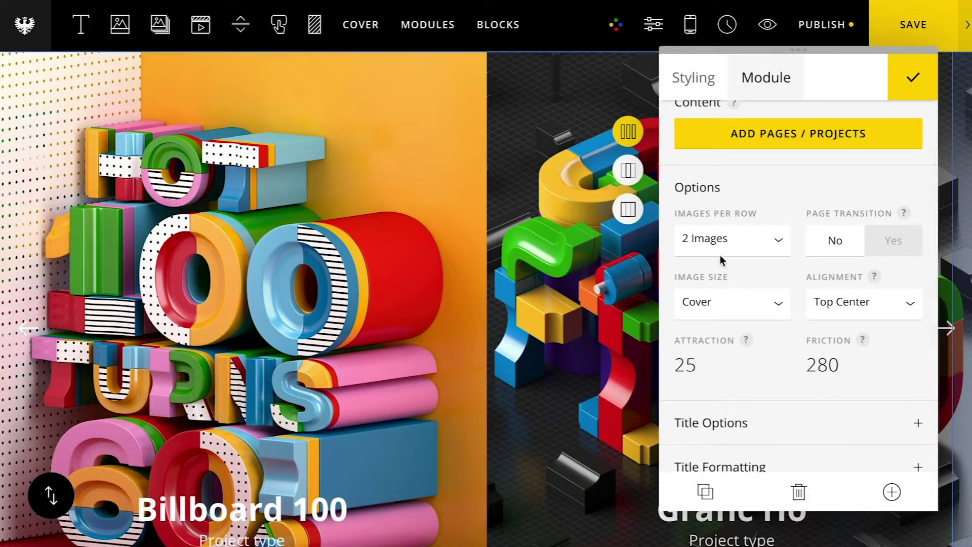
{"action": "left_click", "coordinate": [725, 237]}
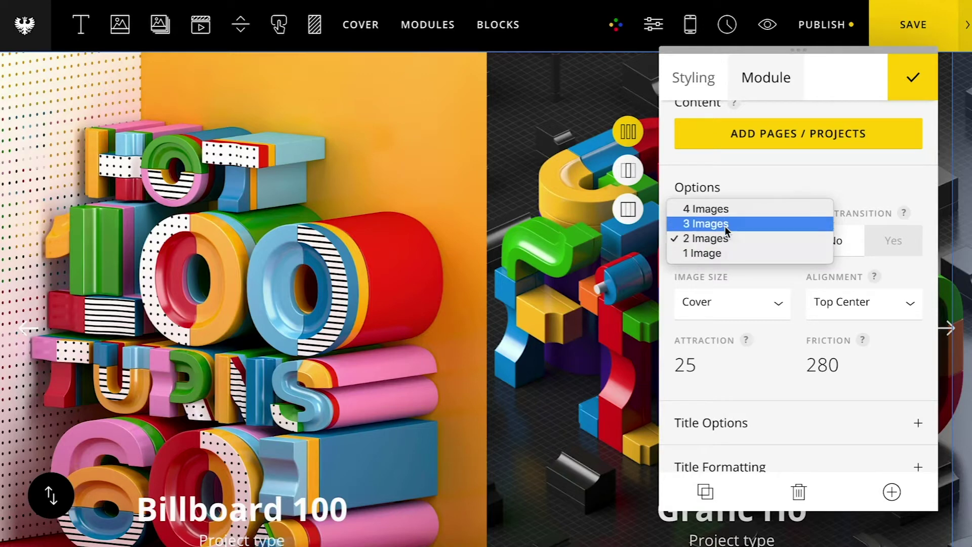
{"action": "left_click", "coordinate": [725, 226]}
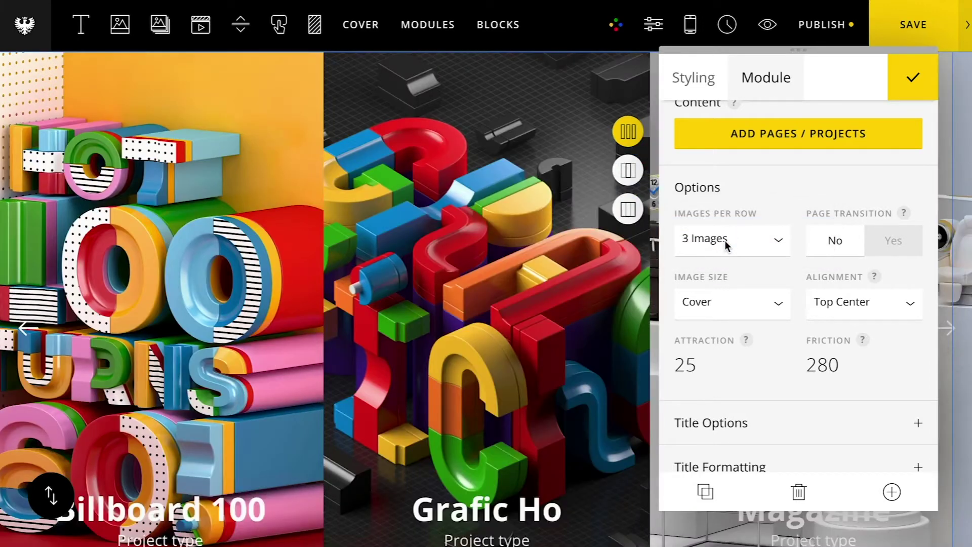
{"action": "left_click", "coordinate": [725, 241]}
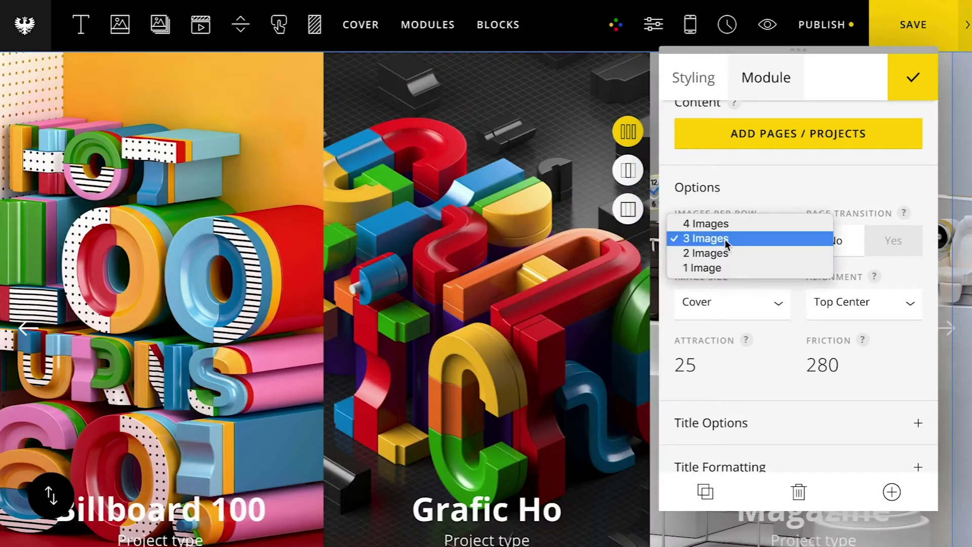
{"action": "left_click", "coordinate": [721, 226]}
{"action": "left_click", "coordinate": [726, 238]}
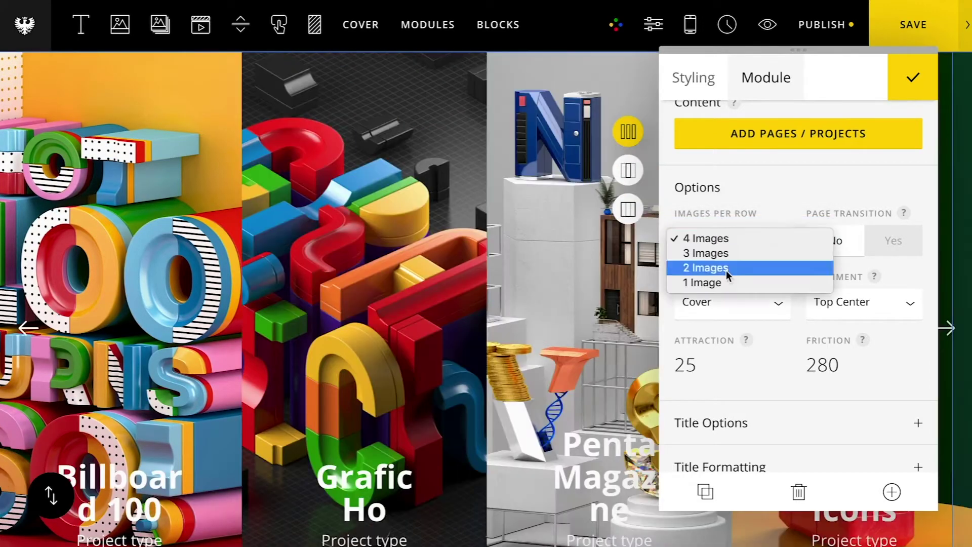
{"action": "left_click", "coordinate": [730, 282]}
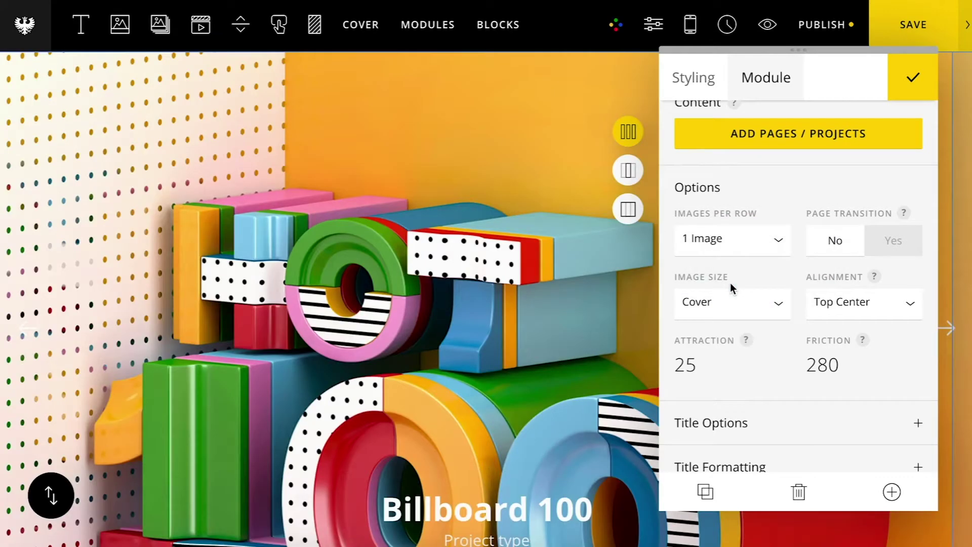
{"action": "left_click", "coordinate": [715, 244]}
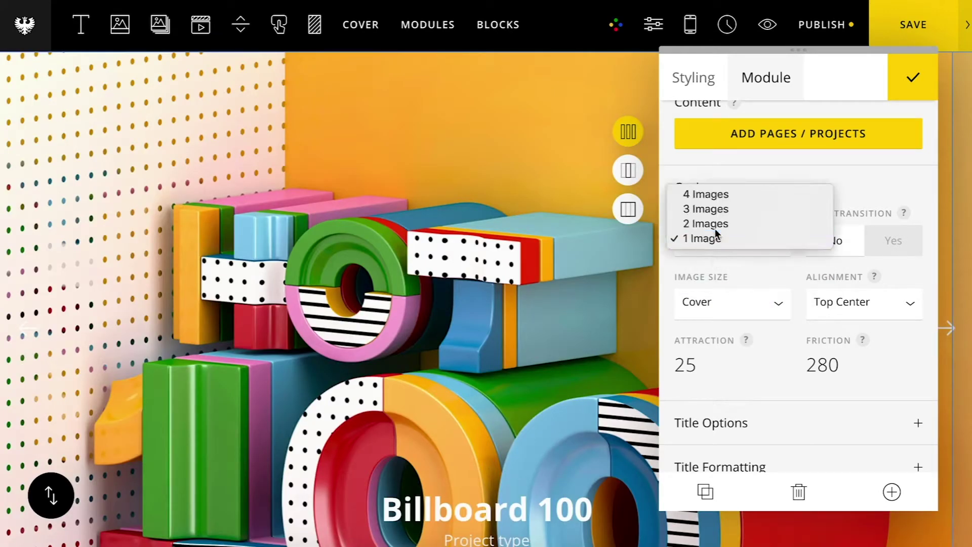
{"action": "left_click", "coordinate": [715, 227]}
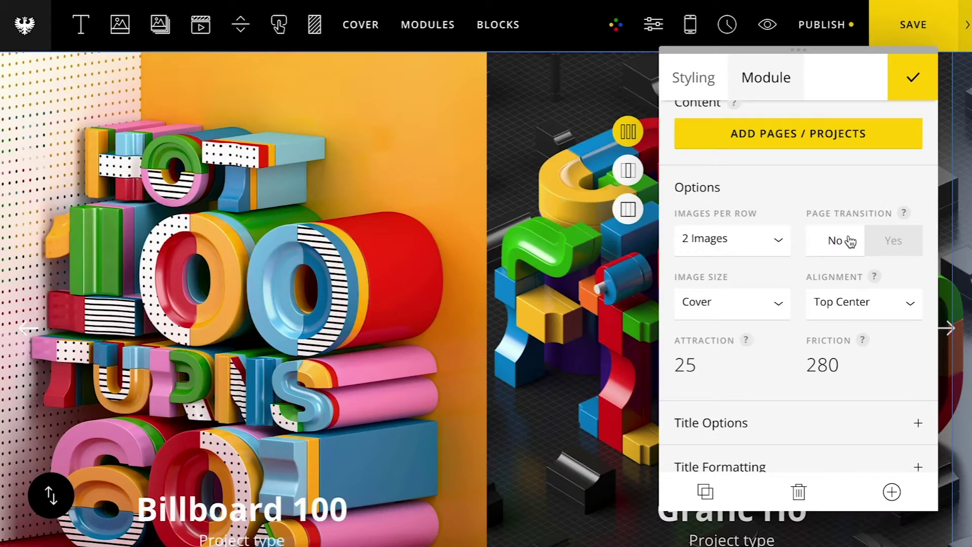
Step: Turn Page Transition on, then back off
{"action": "left_click", "coordinate": [895, 242]}
{"action": "left_click", "coordinate": [853, 247]}
{"action": "scroll", "coordinate": [747, 264], "scroll_direction": "down", "scroll_amount": 2}
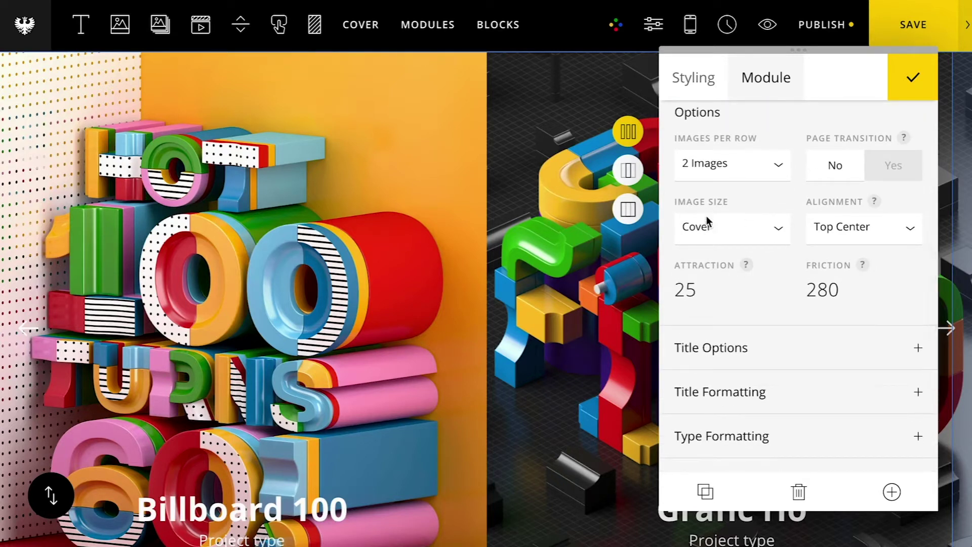
Step: Set the slider Image Size to Original and Alignment to Middle Center
{"action": "left_click", "coordinate": [740, 230]}
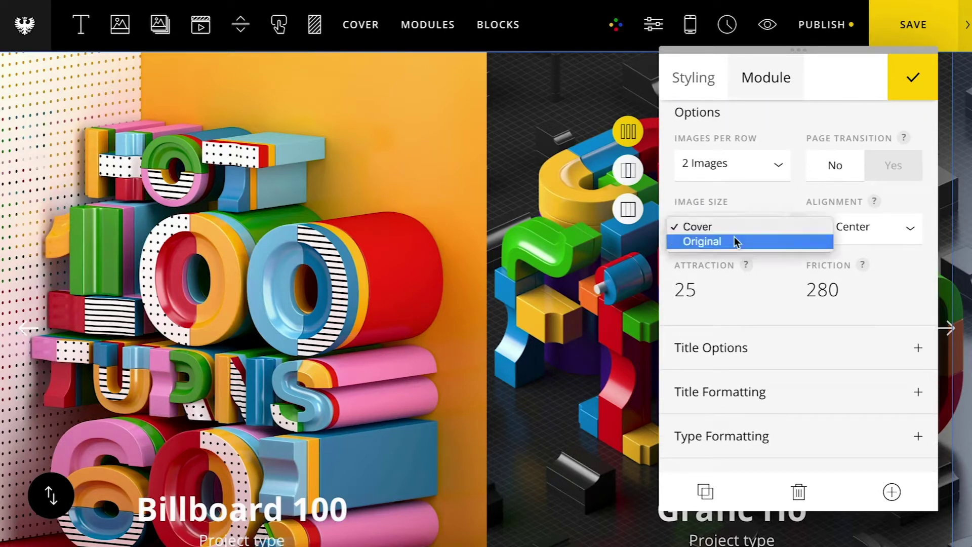
{"action": "left_click", "coordinate": [734, 236]}
{"action": "left_click", "coordinate": [850, 230]}
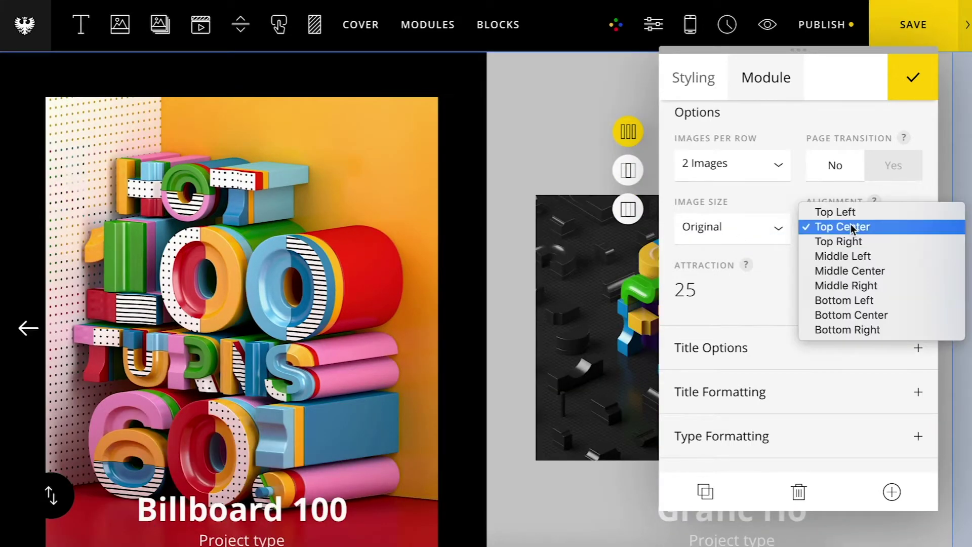
{"action": "left_click", "coordinate": [852, 228]}
{"action": "left_click", "coordinate": [852, 231]}
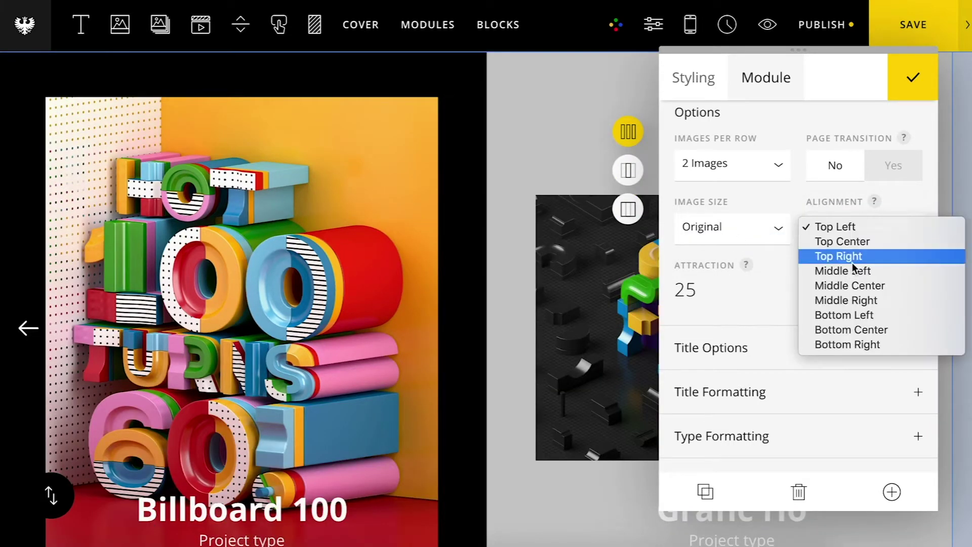
{"action": "left_click", "coordinate": [853, 284]}
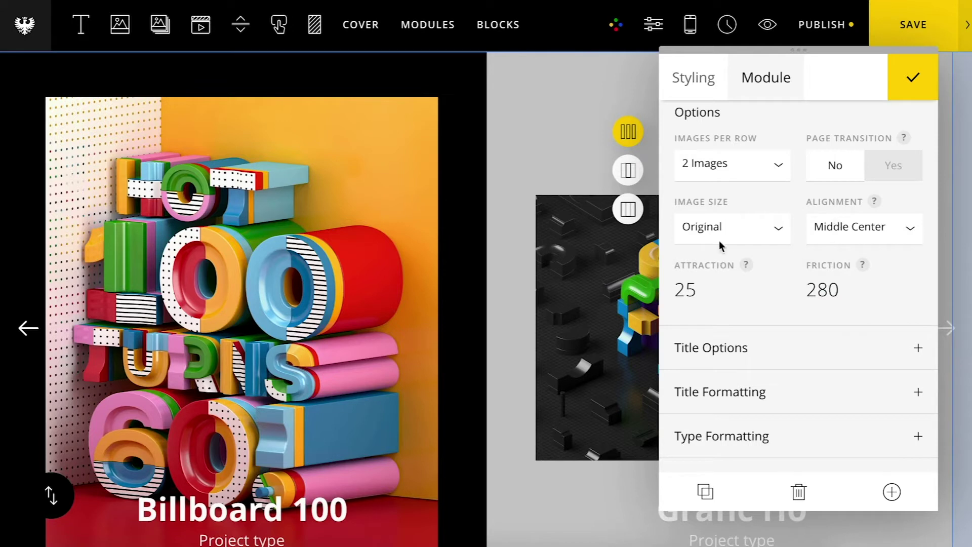
Step: Change the odd slides' background (BG ODD) colour to dark grey
{"action": "scroll", "coordinate": [830, 229], "scroll_direction": "down", "scroll_amount": 3}
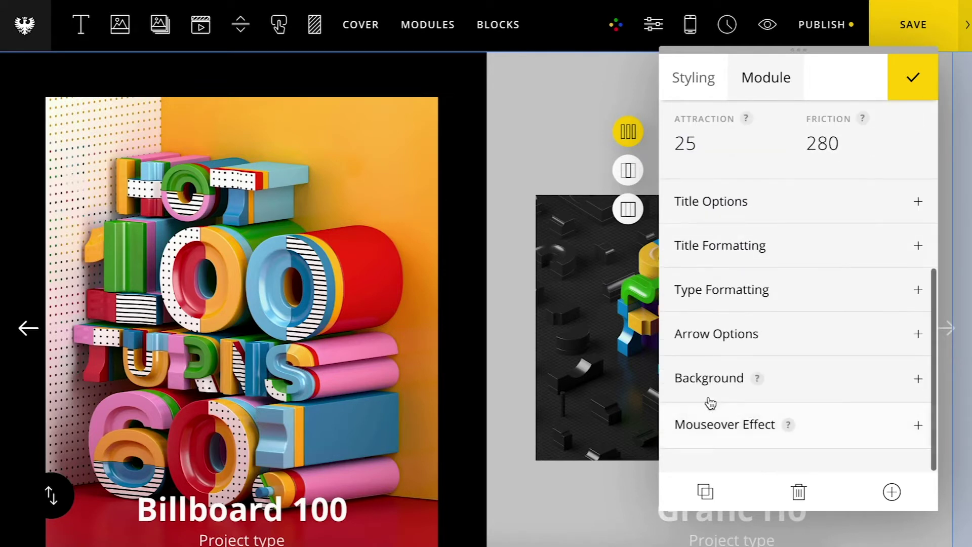
{"action": "left_click", "coordinate": [716, 384]}
{"action": "scroll", "coordinate": [716, 388], "scroll_direction": "down", "scroll_amount": 1}
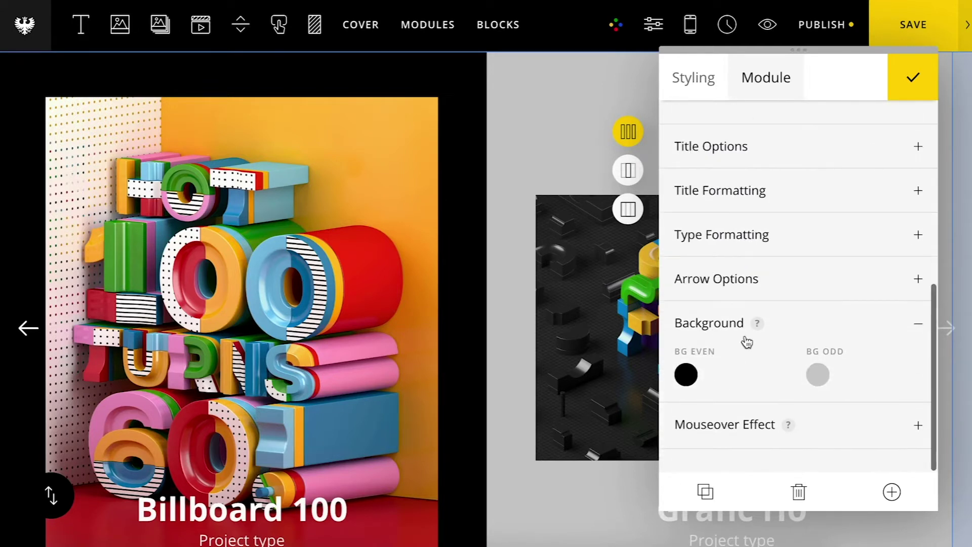
{"action": "left_click", "coordinate": [817, 374]}
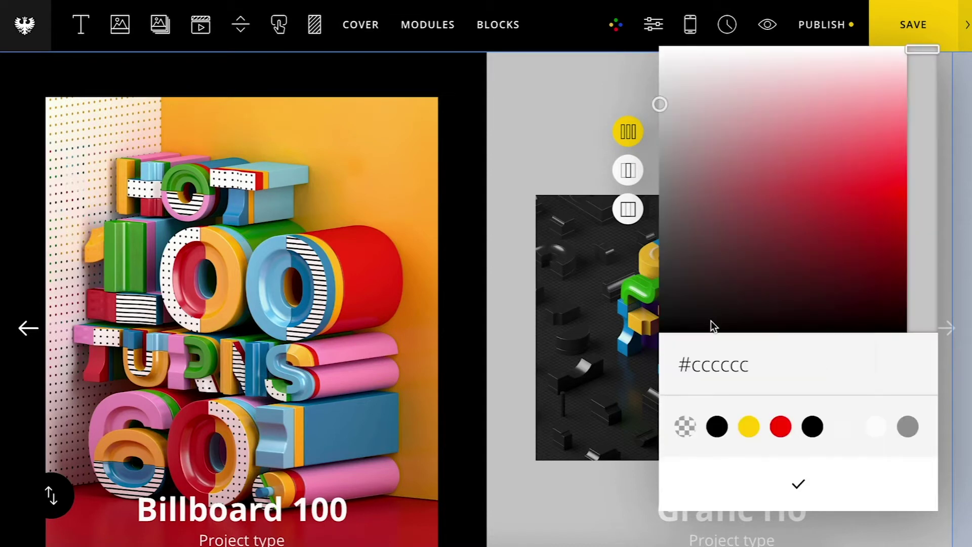
{"action": "mouse_move", "coordinate": [687, 312]}
{"action": "left_mouse_down"}
{"action": "mouse_move", "coordinate": [658, 288]}
{"action": "mouse_move", "coordinate": [656, 195]}
{"action": "mouse_move", "coordinate": [618, 219]}
{"action": "mouse_move", "coordinate": [614, 301]}
{"action": "mouse_move", "coordinate": [617, 259]}
{"action": "left_mouse_up"}
{"action": "left_click", "coordinate": [775, 485]}
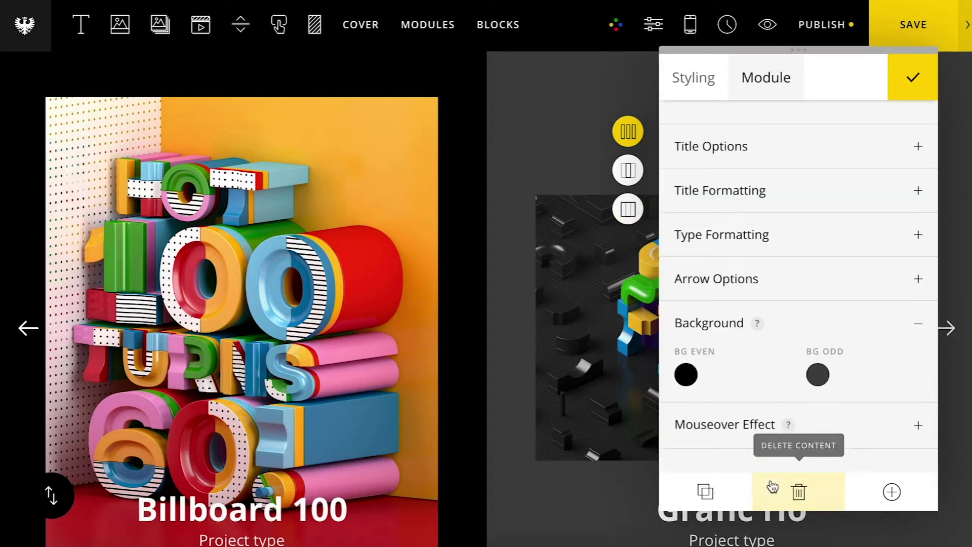
{"action": "scroll", "coordinate": [780, 331], "scroll_direction": "up", "scroll_amount": 7}
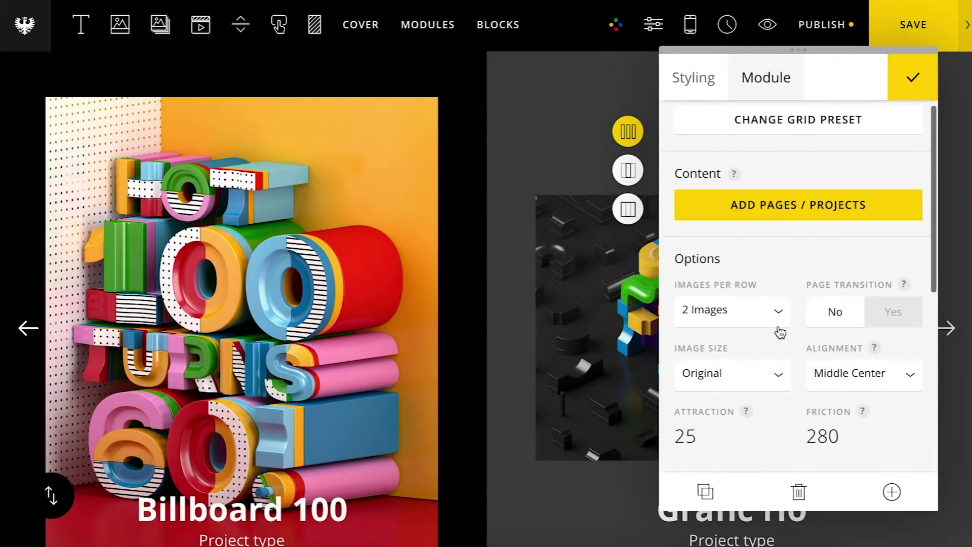
{"action": "left_click", "coordinate": [724, 378]}
Step: Return the images to Cover size, raise Attraction to 100, and save the page
{"action": "left_click", "coordinate": [725, 369]}
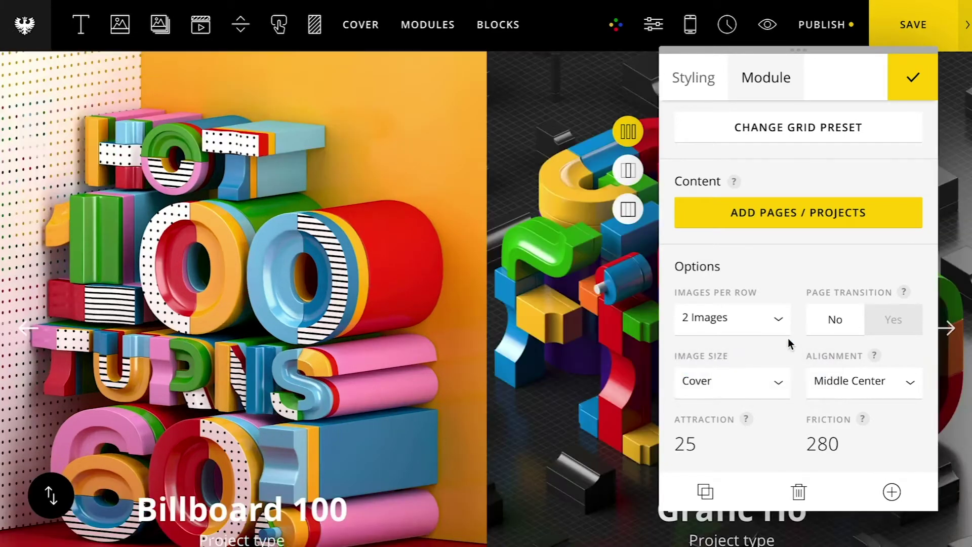
{"action": "scroll", "coordinate": [788, 338], "scroll_direction": "down", "scroll_amount": 1}
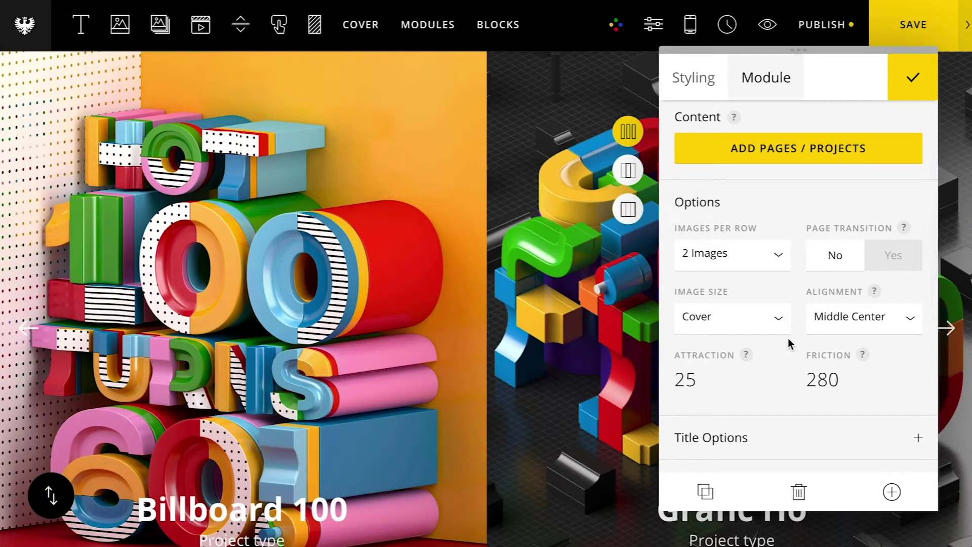
{"action": "scroll", "coordinate": [788, 339], "scroll_direction": "down", "scroll_amount": 1}
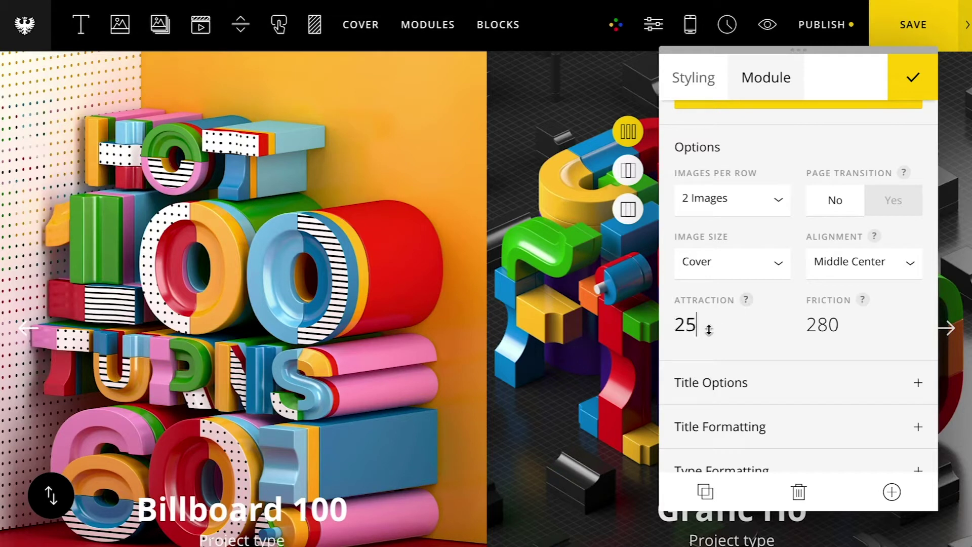
{"action": "left_click_drag", "start_coordinate": [709, 304], "coordinate": [716, 178]}
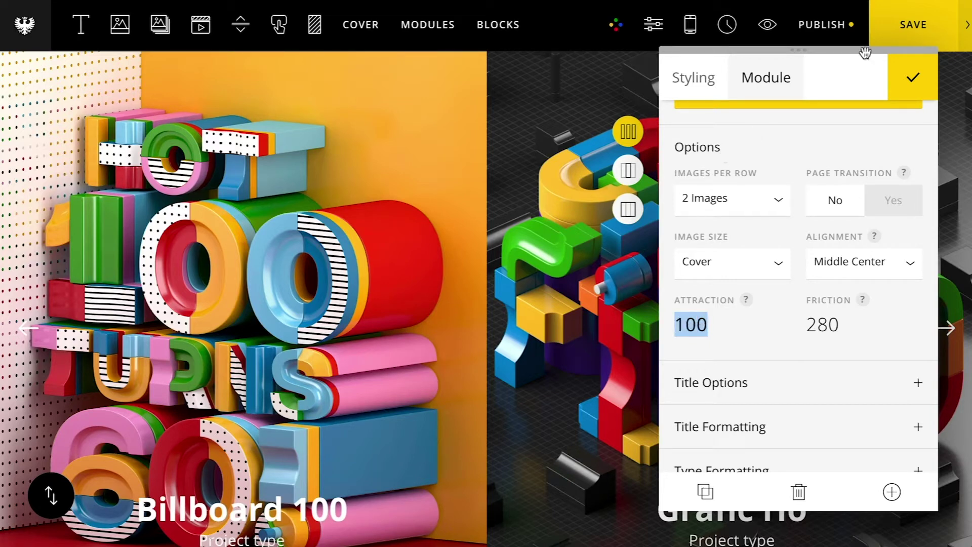
{"action": "left_click", "coordinate": [906, 73]}
{"action": "left_click", "coordinate": [902, 33]}
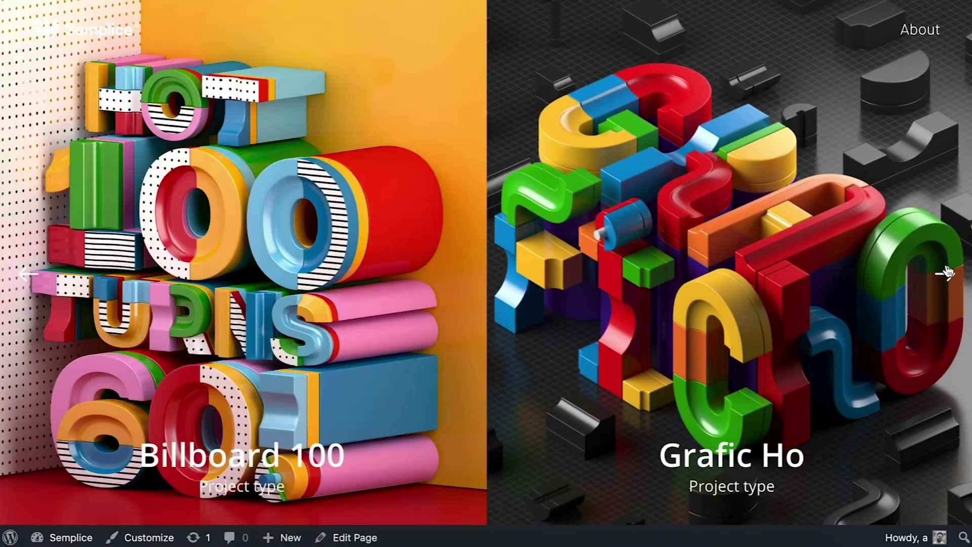
{"action": "left_click", "coordinate": [947, 273]}
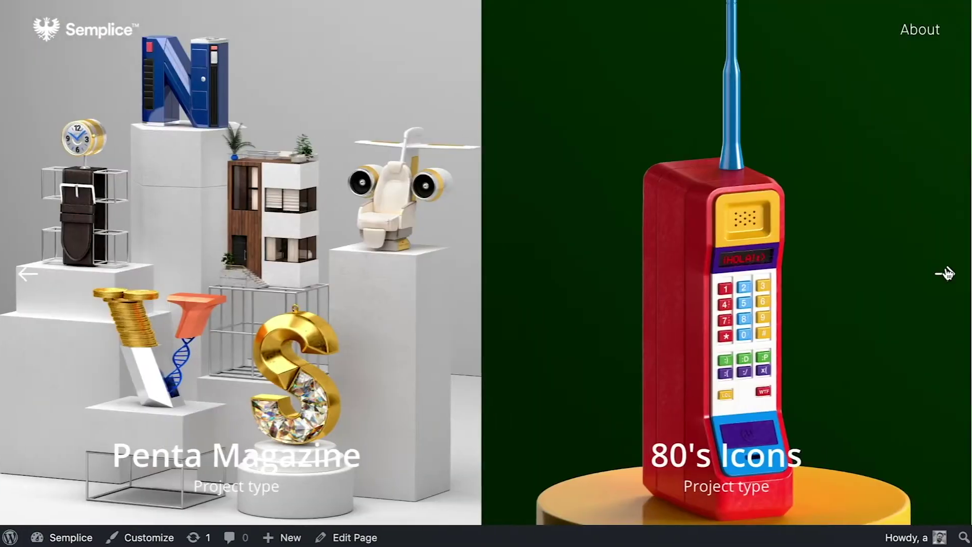
{"action": "left_click", "coordinate": [947, 274]}
{"action": "left_click", "coordinate": [947, 274]}
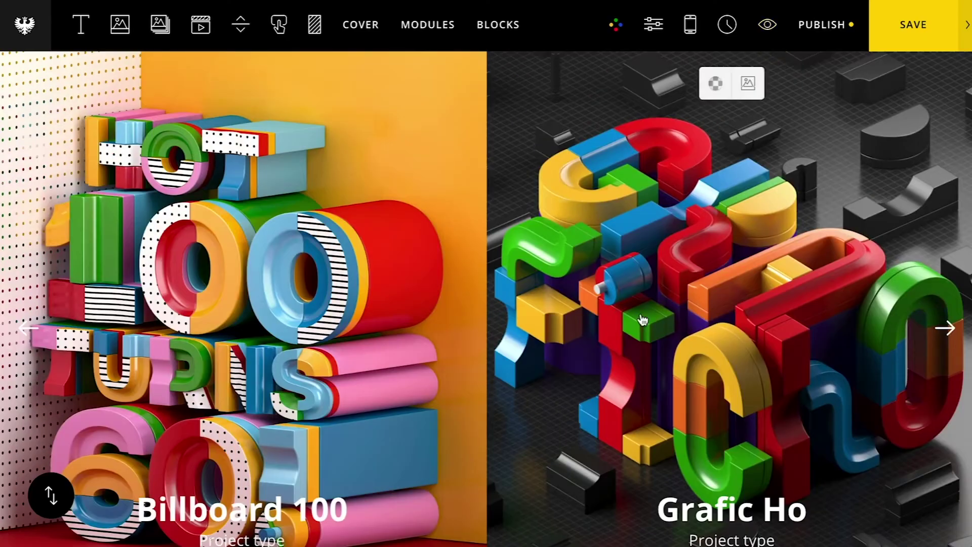
{"action": "left_click", "coordinate": [727, 81]}
Step: Try title-only visibility, then keep both title and project type shown on slides
{"action": "scroll", "coordinate": [763, 295], "scroll_direction": "down", "scroll_amount": 6}
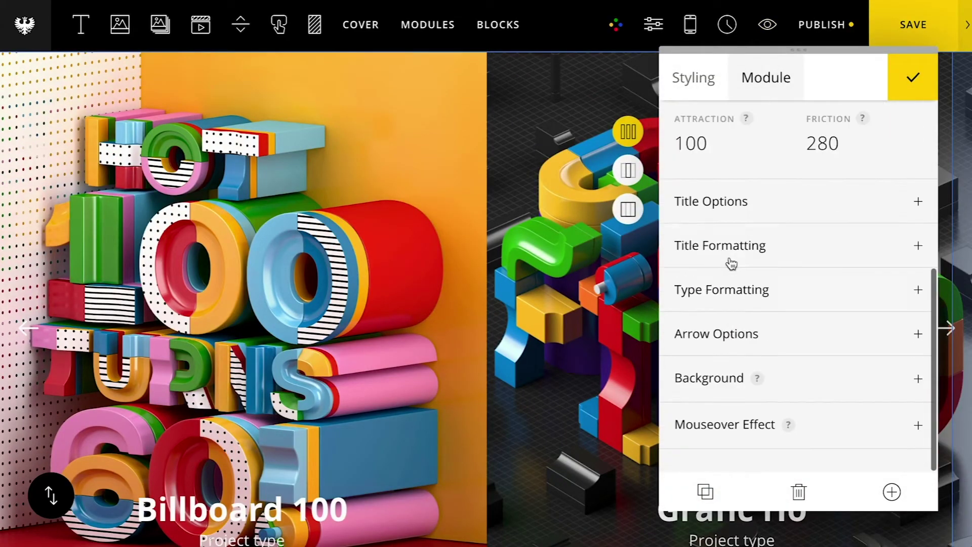
{"action": "scroll", "coordinate": [588, 268], "scroll_direction": "down", "scroll_amount": 1}
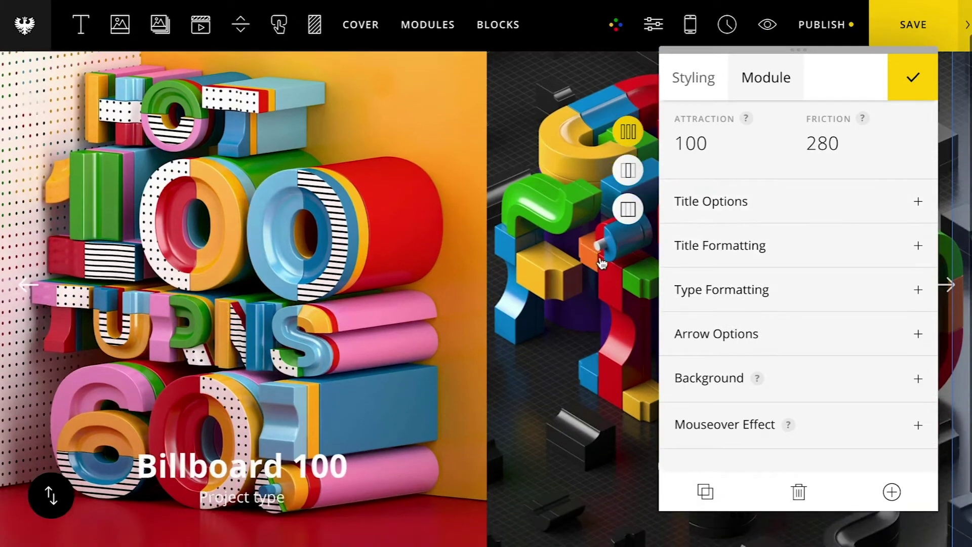
{"action": "left_click", "coordinate": [749, 205]}
{"action": "scroll", "coordinate": [829, 190], "scroll_direction": "down", "scroll_amount": 2}
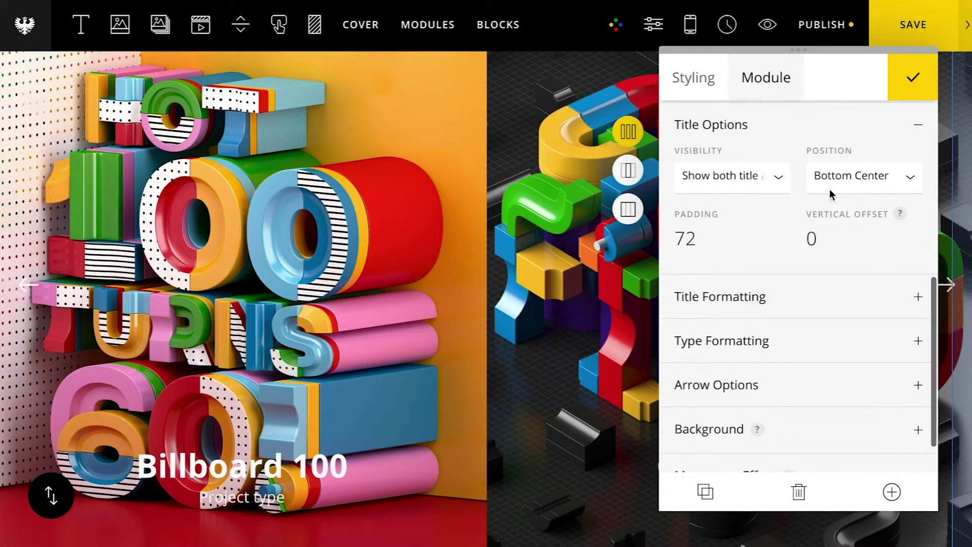
{"action": "left_click", "coordinate": [740, 178]}
{"action": "left_click", "coordinate": [735, 173]}
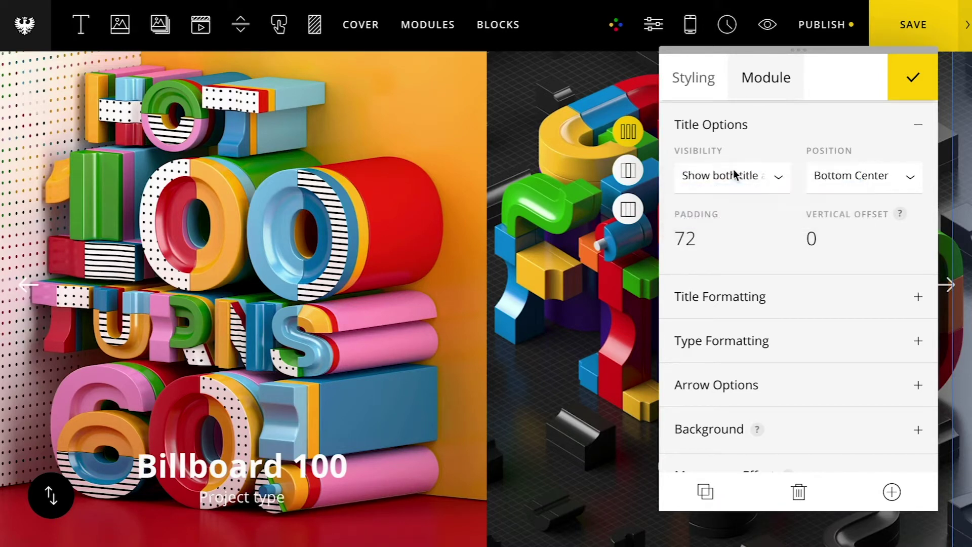
{"action": "left_click", "coordinate": [735, 173]}
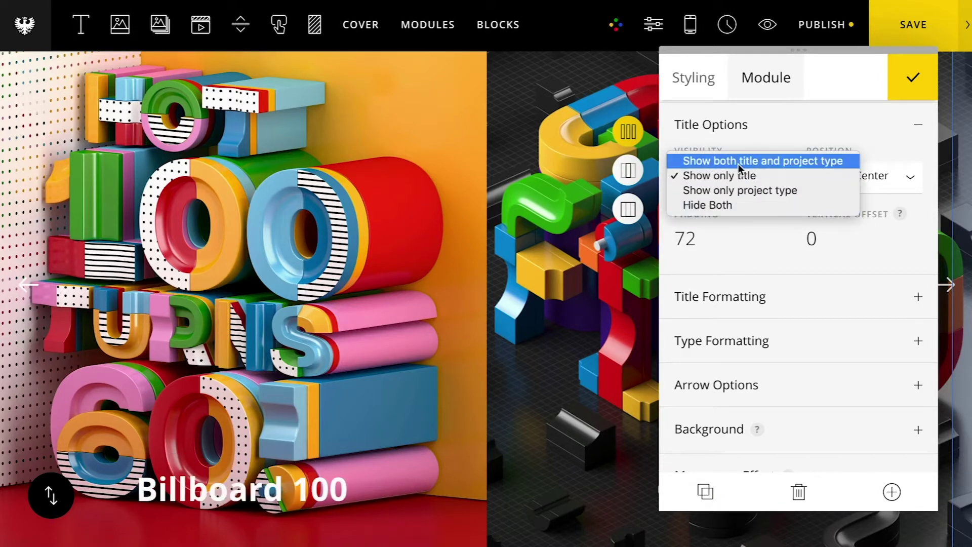
{"action": "left_click", "coordinate": [738, 163]}
Step: Raise the title padding from 72 to 80
{"action": "scroll", "coordinate": [746, 247], "scroll_direction": "down", "scroll_amount": 1}
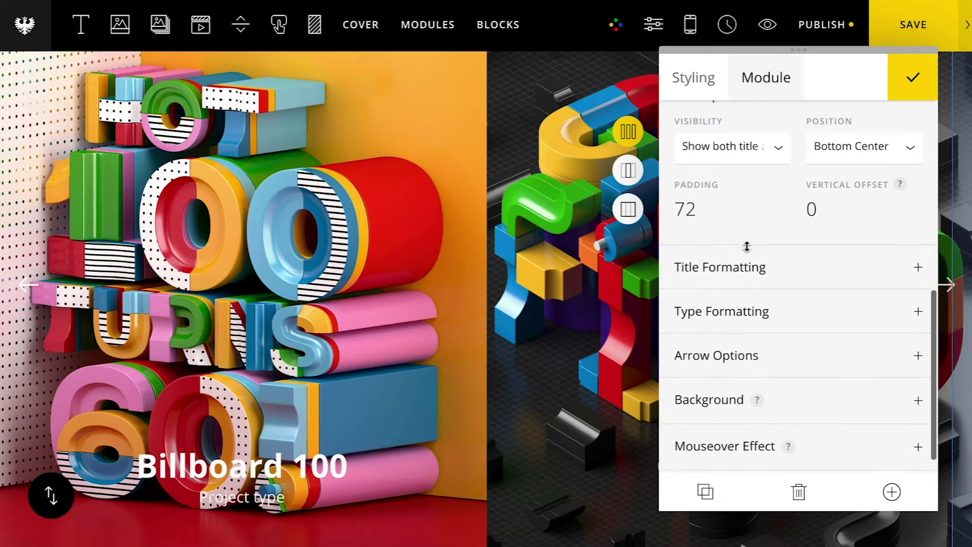
{"action": "mouse_move", "coordinate": [699, 224]}
{"action": "left_mouse_down"}
{"action": "mouse_move", "coordinate": [701, 183]}
{"action": "mouse_move", "coordinate": [704, 213]}
{"action": "left_mouse_up"}
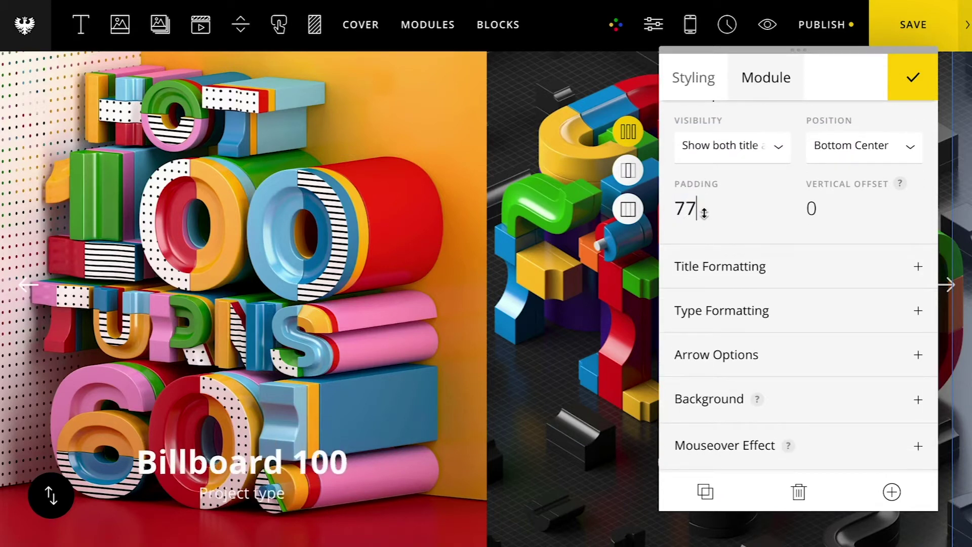
{"action": "left_click_drag", "start_coordinate": [704, 213], "coordinate": [704, 207]}
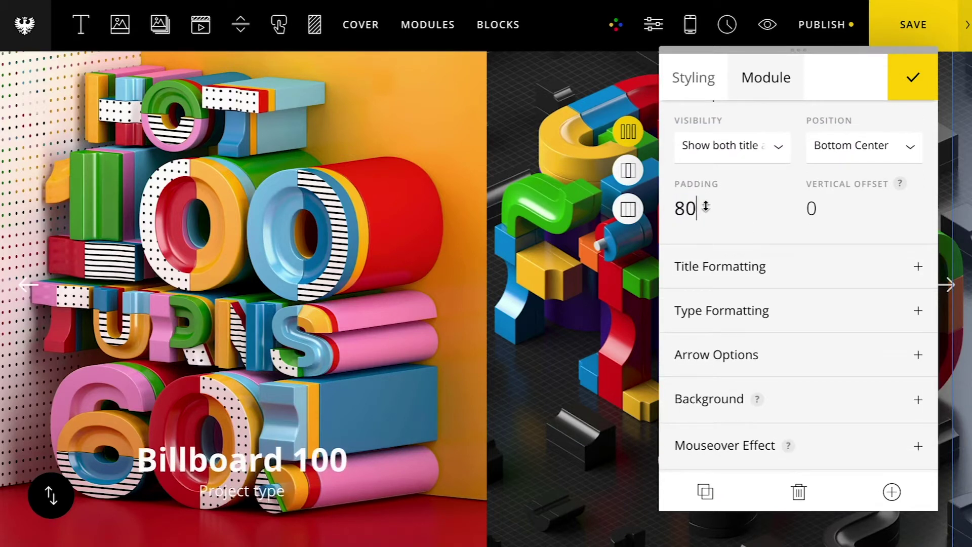
{"action": "left_click", "coordinate": [724, 268]}
Step: Set the title font to Maison Neue Extended Bold
{"action": "scroll", "coordinate": [743, 352], "scroll_direction": "down", "scroll_amount": 3}
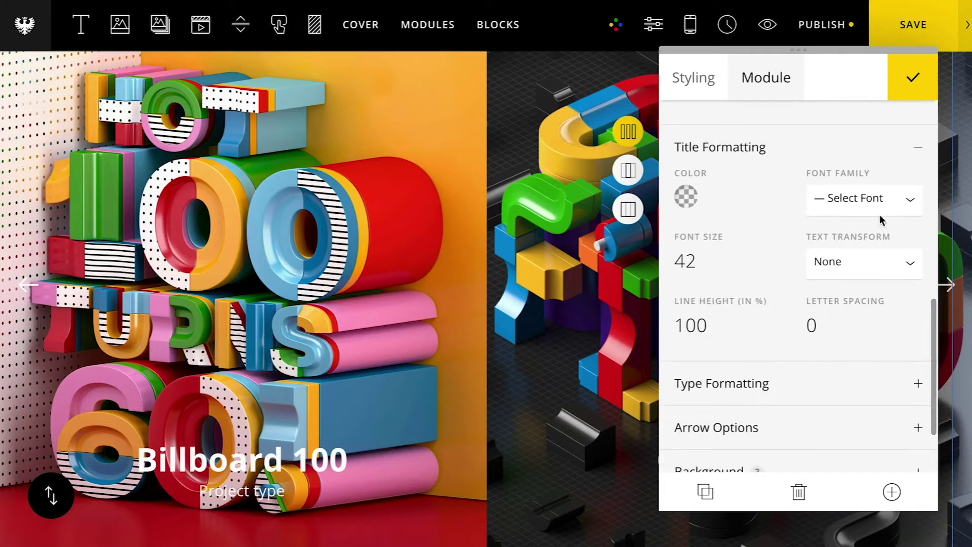
{"action": "left_click", "coordinate": [829, 200]}
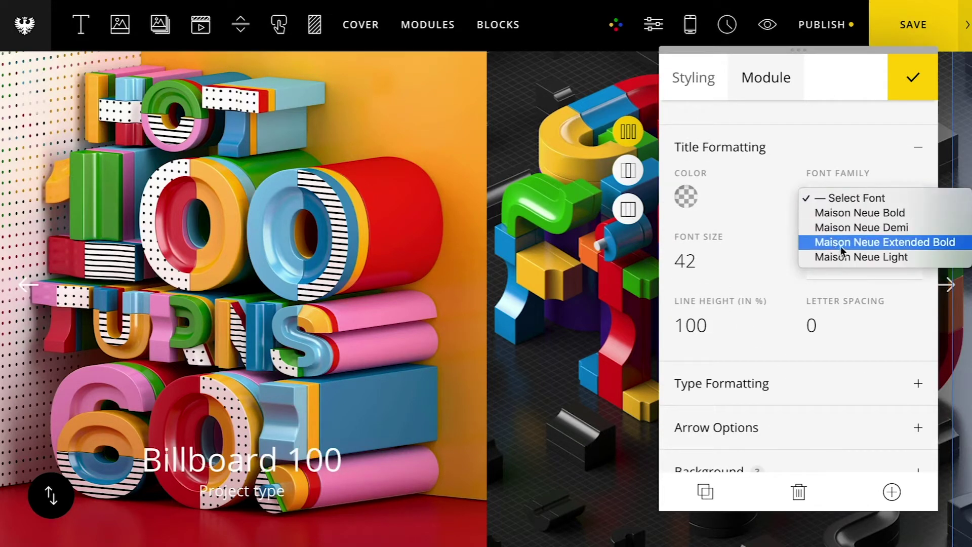
{"action": "left_click", "coordinate": [842, 249]}
{"action": "left_click", "coordinate": [846, 200]}
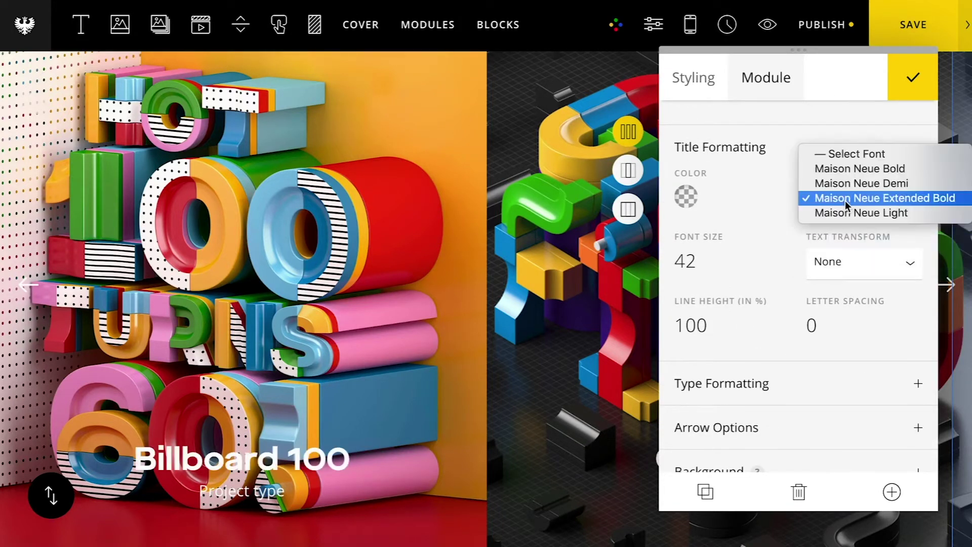
{"action": "left_click", "coordinate": [845, 200]}
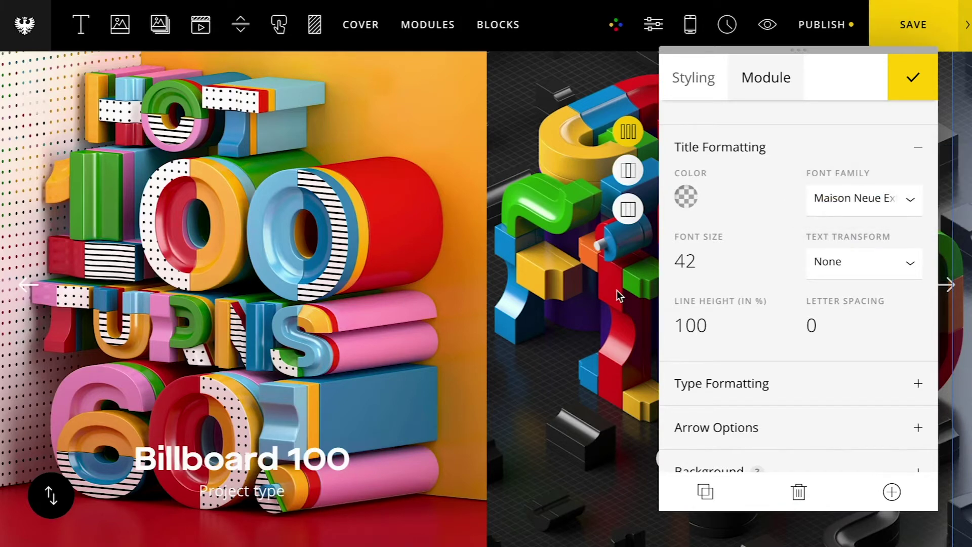
Step: Move the settings panel to the centre and leave the title line height at 100
{"action": "left_click_drag", "start_coordinate": [781, 49], "coordinate": [472, 21]}
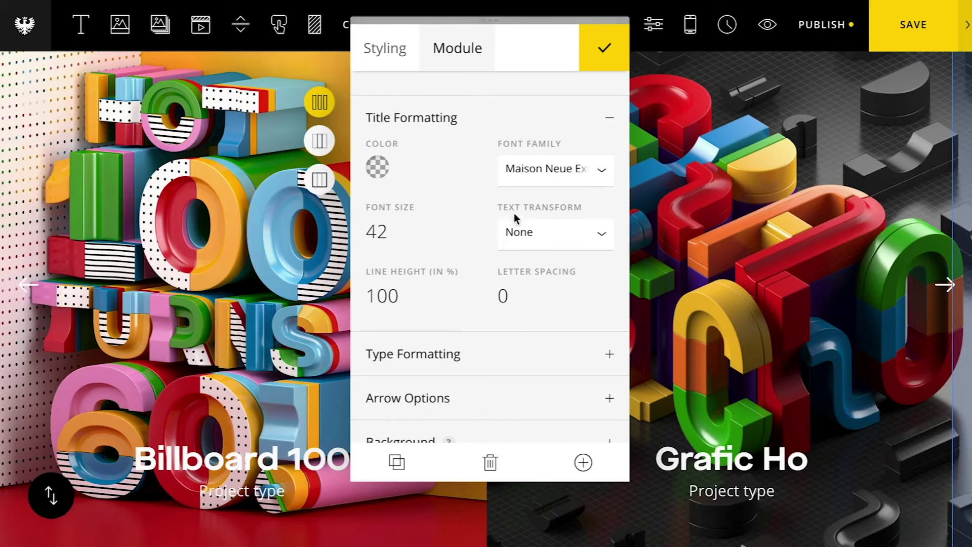
{"action": "scroll", "coordinate": [381, 232], "scroll_direction": "down", "scroll_amount": 2}
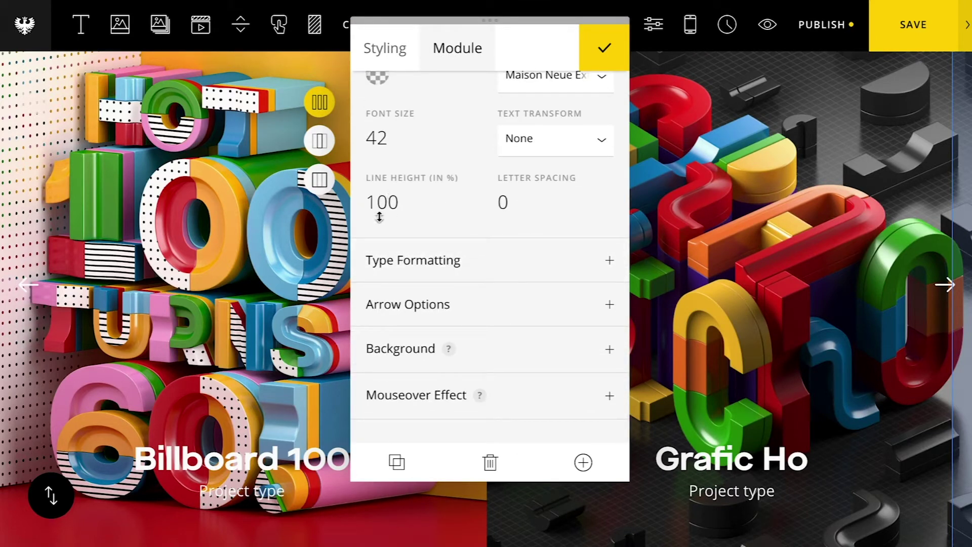
{"action": "mouse_move", "coordinate": [384, 199]}
{"action": "left_mouse_down"}
{"action": "mouse_move", "coordinate": [382, 209]}
{"action": "mouse_move", "coordinate": [389, 188]}
{"action": "mouse_move", "coordinate": [390, 199]}
{"action": "left_mouse_up"}
{"action": "left_click", "coordinate": [459, 271]}
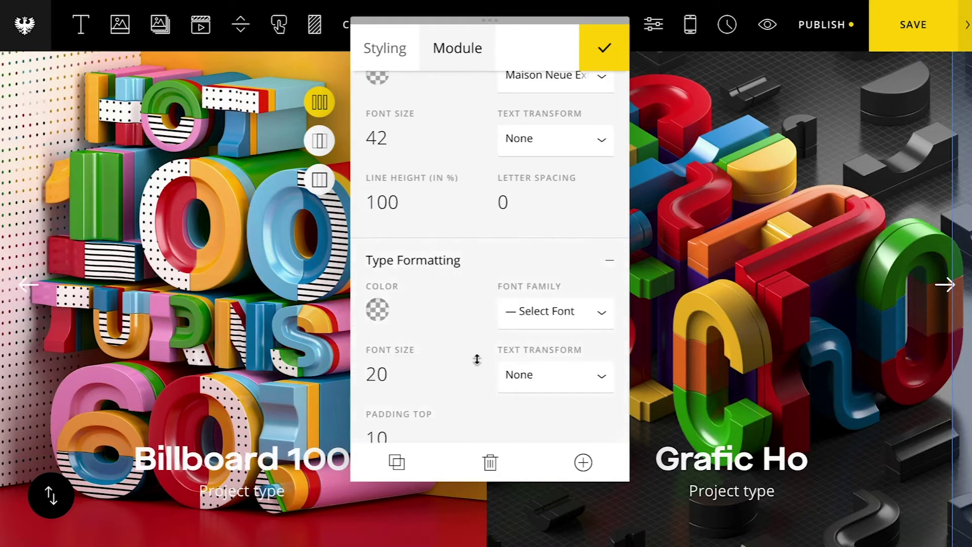
Step: Switch the caption font to Maison Neue Demi, then settle on Maison Neue Light
{"action": "scroll", "coordinate": [476, 362], "scroll_direction": "down", "scroll_amount": 4}
{"action": "scroll", "coordinate": [478, 365], "scroll_direction": "up", "scroll_amount": 1}
{"action": "left_click", "coordinate": [540, 144]}
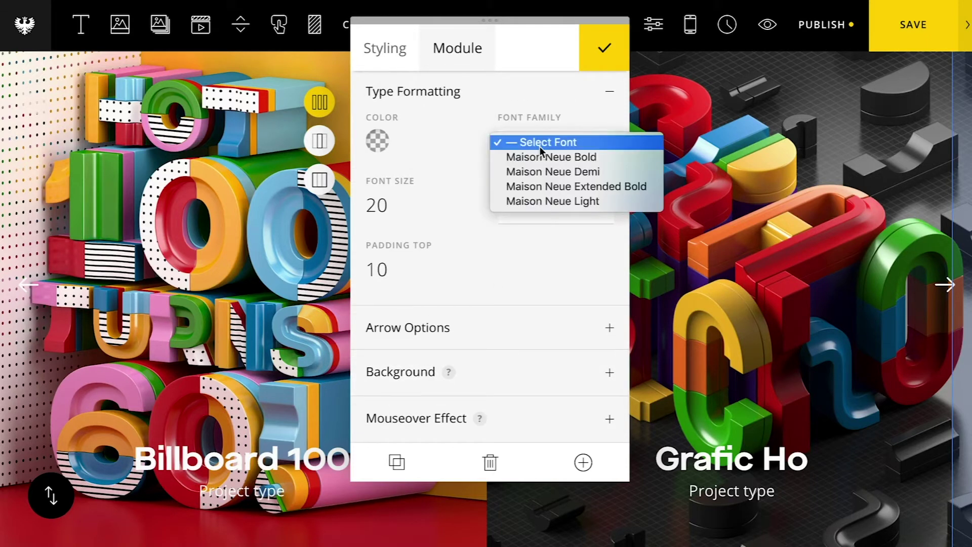
{"action": "left_click", "coordinate": [551, 171]}
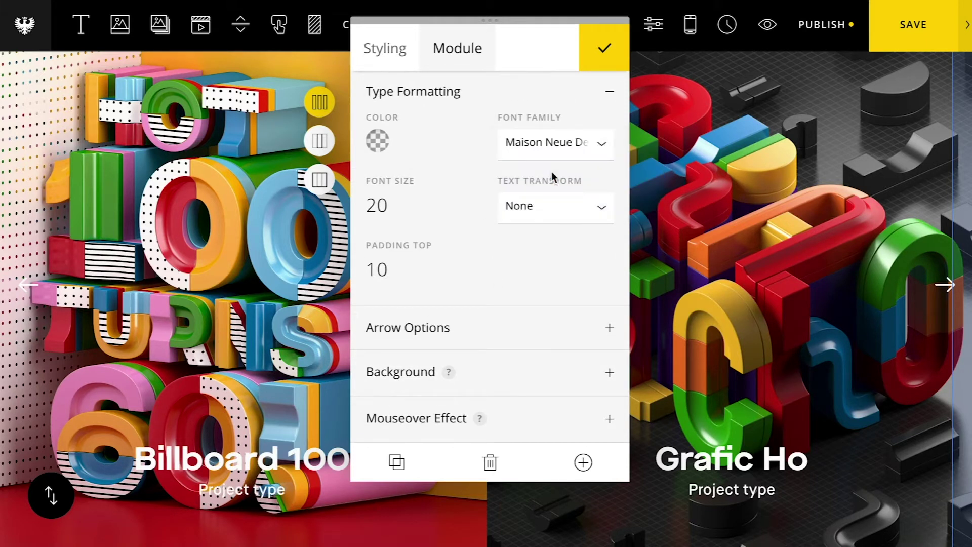
{"action": "left_click", "coordinate": [544, 142]}
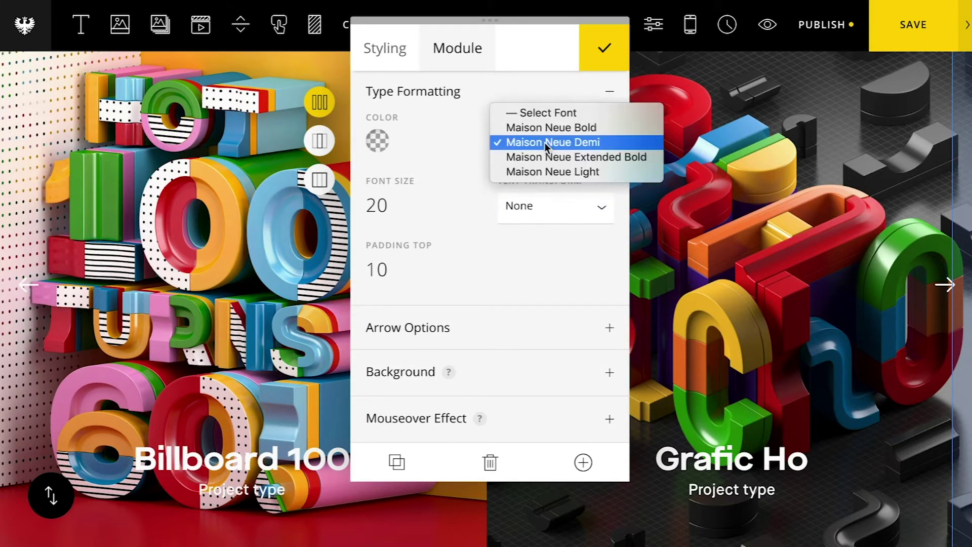
{"action": "left_click", "coordinate": [549, 173]}
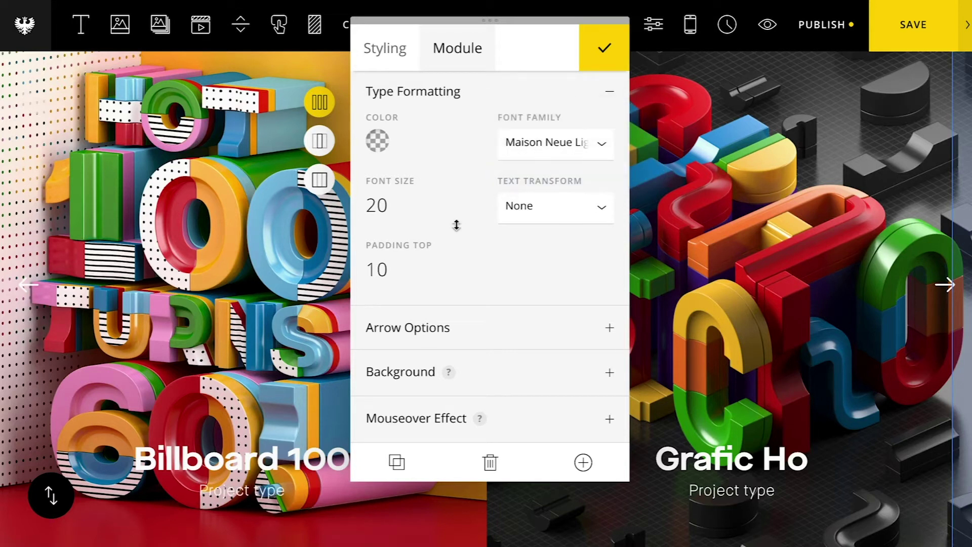
{"action": "scroll", "coordinate": [456, 224], "scroll_direction": "down", "scroll_amount": 1}
Step: Compare hidden arrows and Alternative and custom shapes, keeping them visible with the Default shape
{"action": "left_click", "coordinate": [447, 293]}
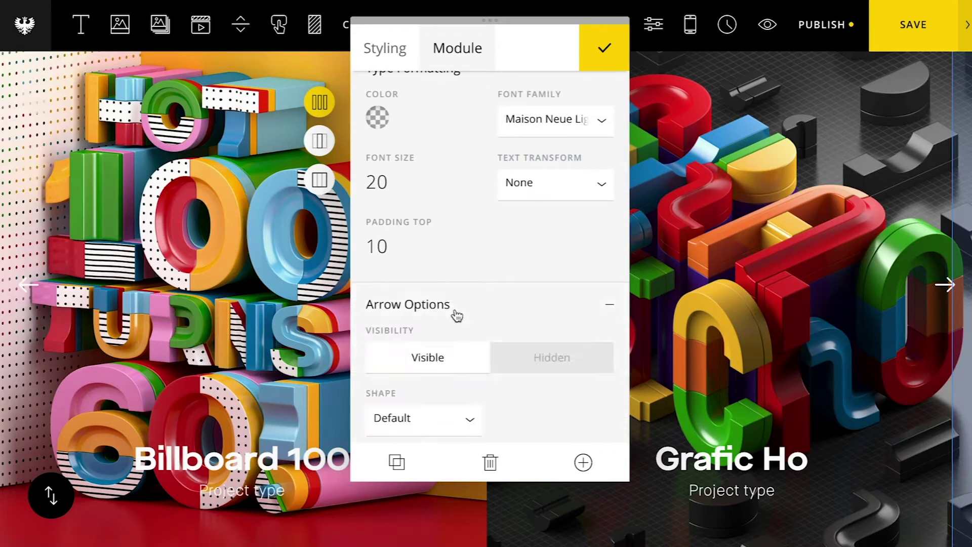
{"action": "scroll", "coordinate": [489, 378], "scroll_direction": "down", "scroll_amount": 4}
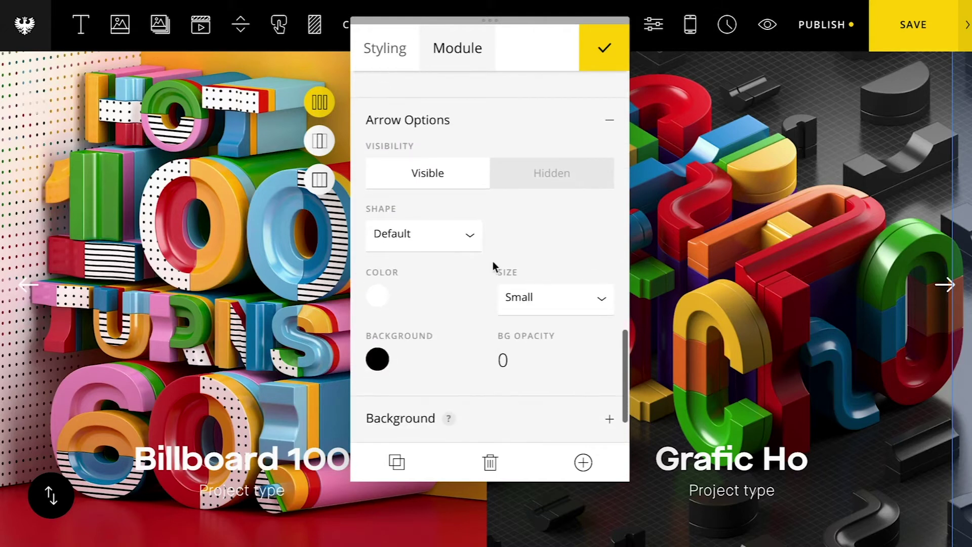
{"action": "left_click", "coordinate": [550, 171]}
{"action": "left_click", "coordinate": [456, 168]}
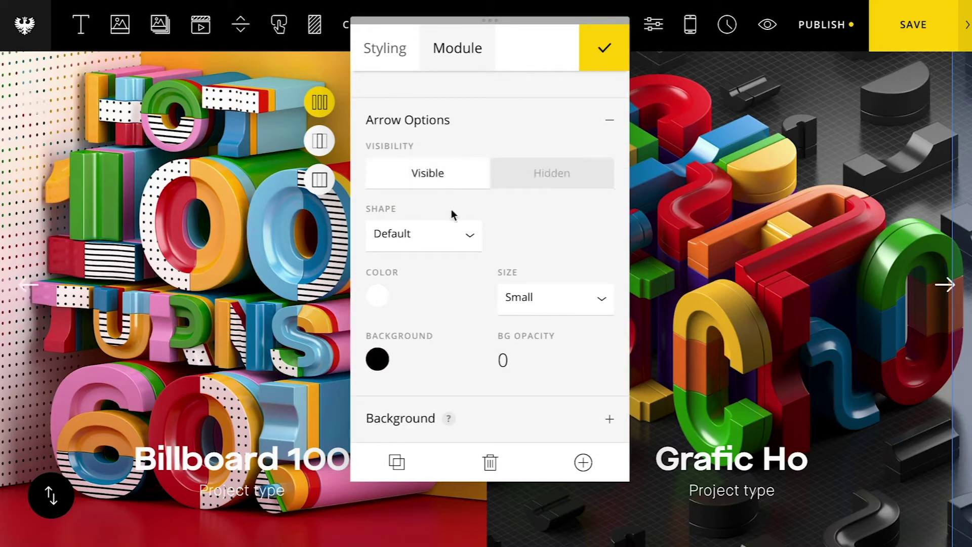
{"action": "left_click", "coordinate": [445, 236]}
{"action": "left_click", "coordinate": [444, 249]}
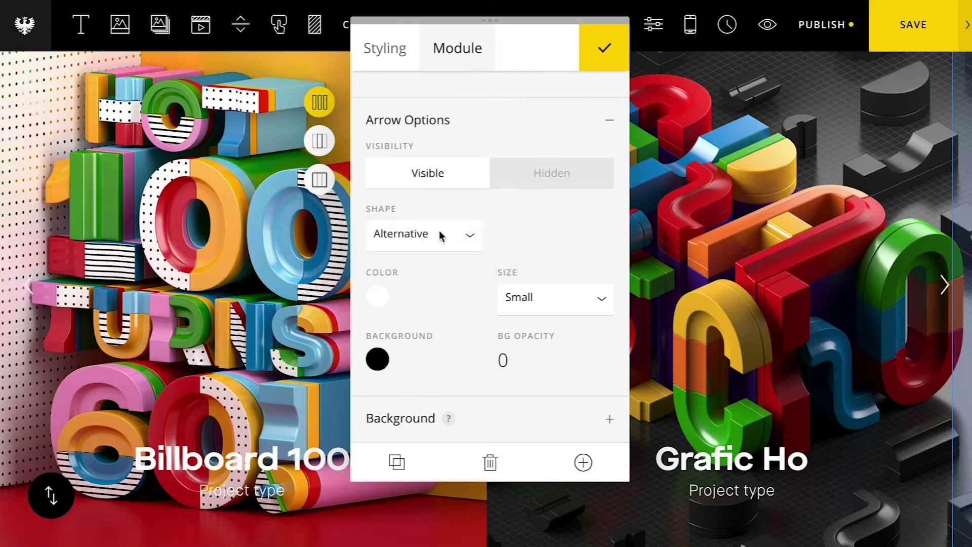
{"action": "left_click", "coordinate": [440, 236]}
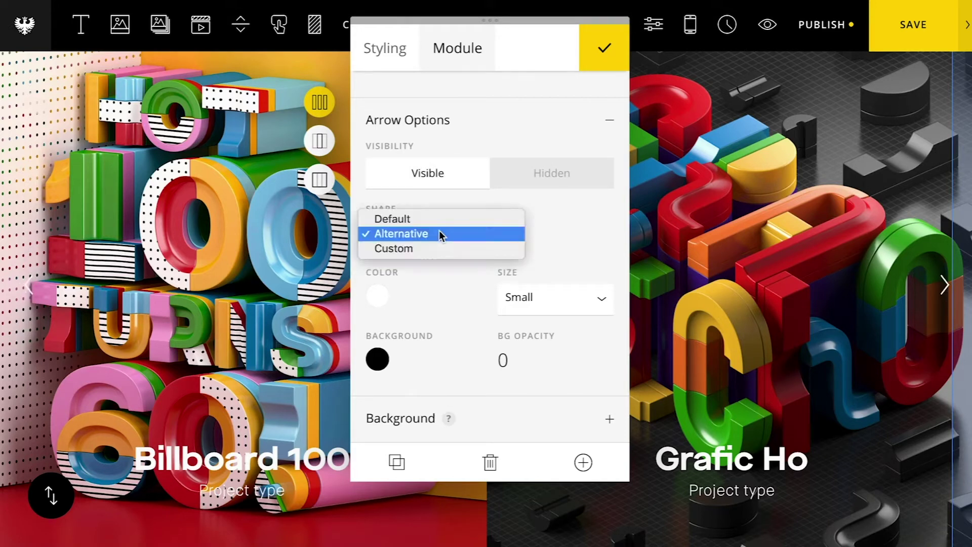
{"action": "left_click", "coordinate": [439, 248]}
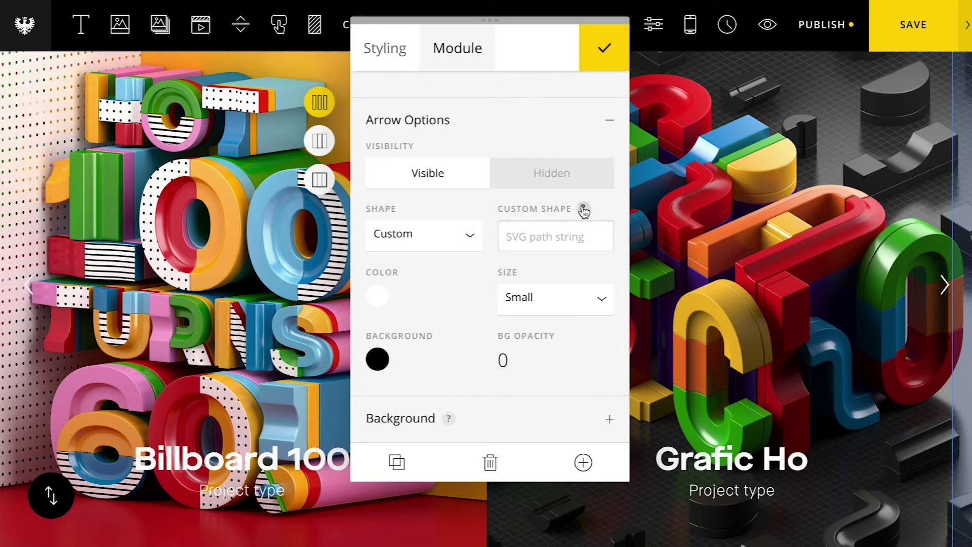
{"action": "left_click", "coordinate": [420, 231]}
{"action": "left_click", "coordinate": [415, 202]}
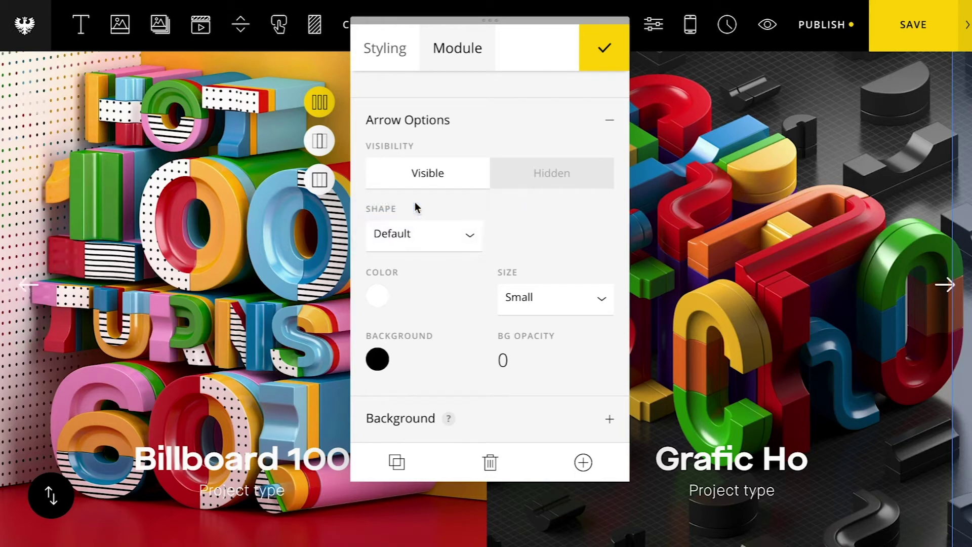
Step: Set the slider arrows to Medium size
{"action": "scroll", "coordinate": [458, 288], "scroll_direction": "down", "scroll_amount": 1}
{"action": "left_click", "coordinate": [531, 271]}
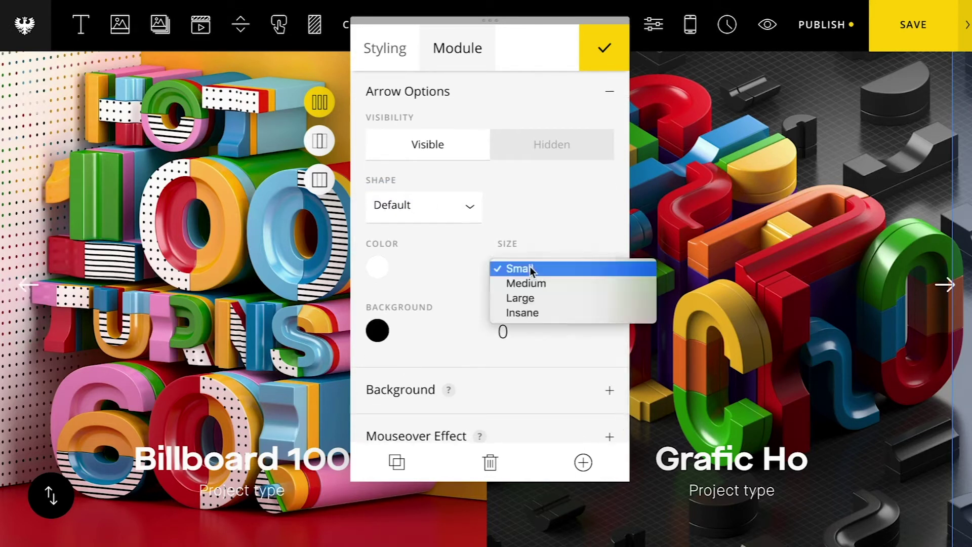
{"action": "left_click", "coordinate": [535, 286]}
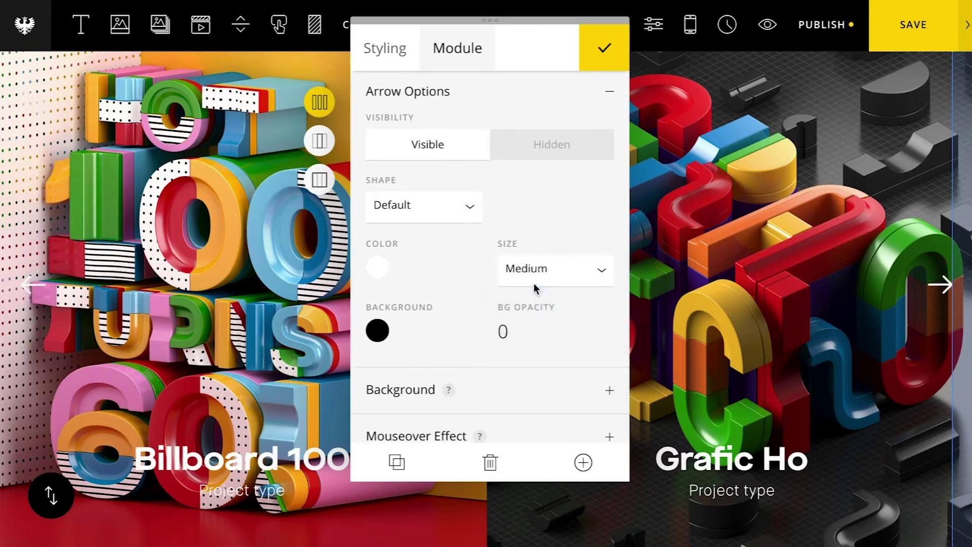
{"action": "scroll", "coordinate": [442, 294], "scroll_direction": "down", "scroll_amount": 1}
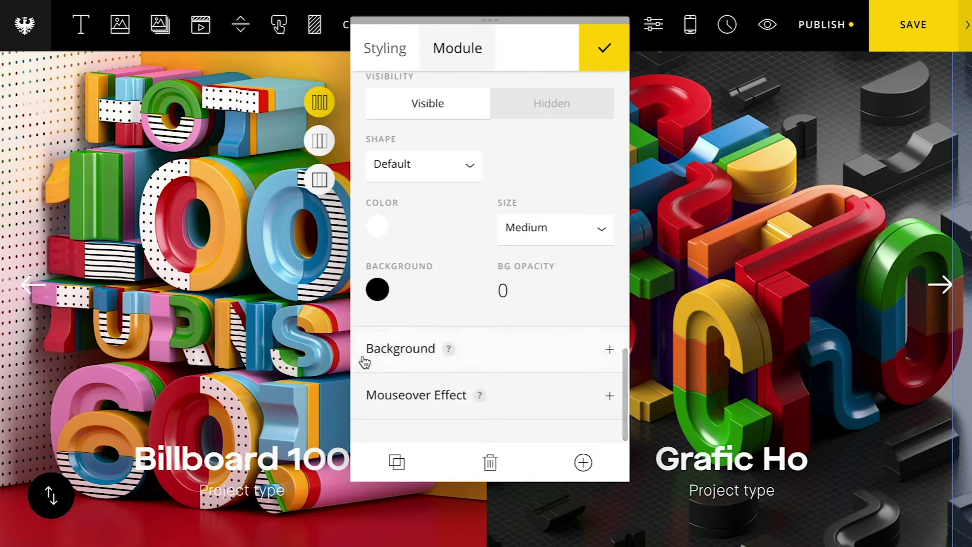
{"action": "left_click", "coordinate": [404, 350]}
Step: Switch the slider's mouseover effect from scale-and-dim to Border
{"action": "scroll", "coordinate": [402, 351], "scroll_direction": "down", "scroll_amount": 1}
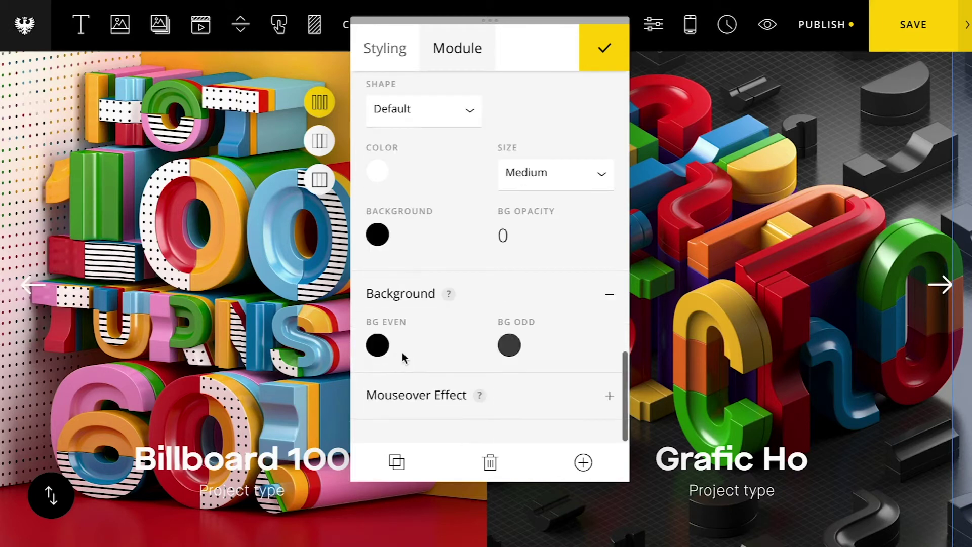
{"action": "left_click", "coordinate": [424, 392]}
{"action": "scroll", "coordinate": [445, 330], "scroll_direction": "down", "scroll_amount": 4}
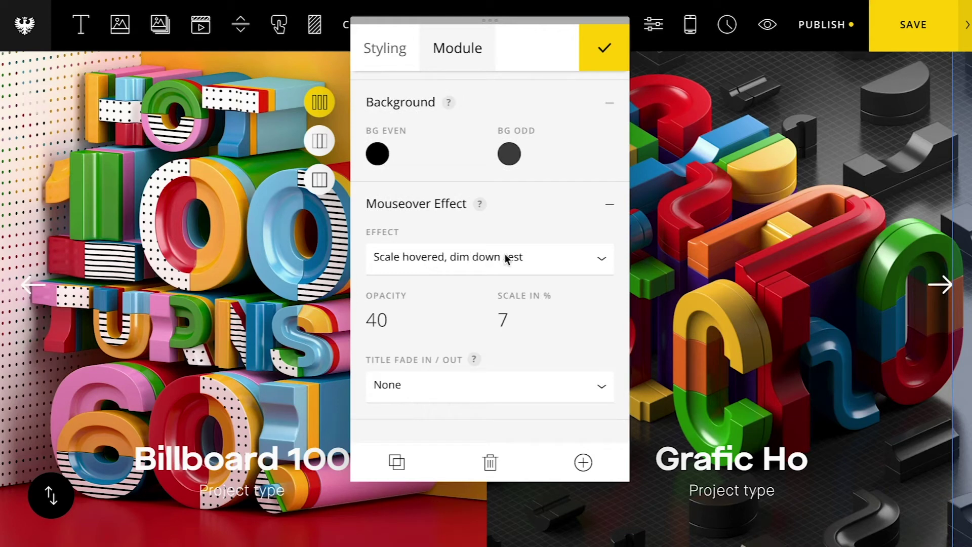
{"action": "left_click", "coordinate": [418, 260]}
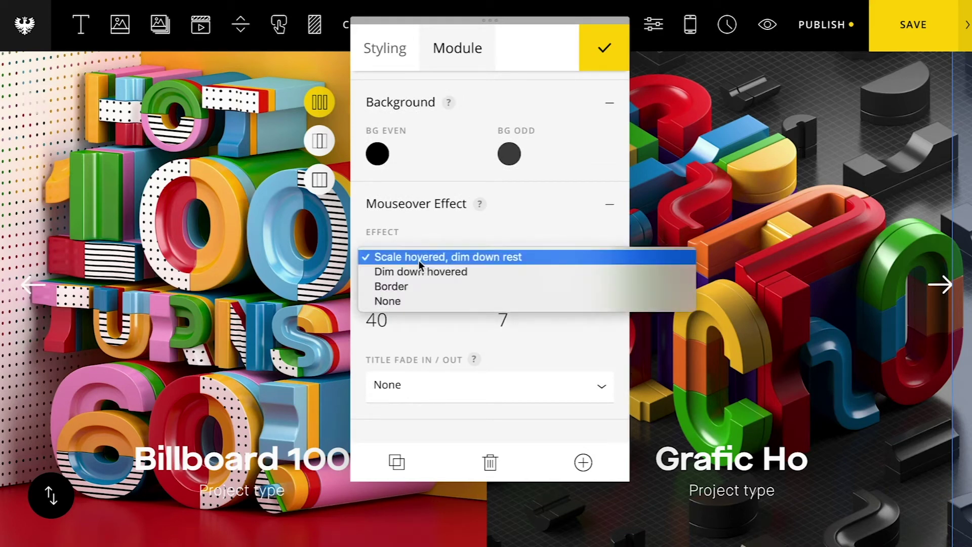
{"action": "left_click", "coordinate": [421, 271]}
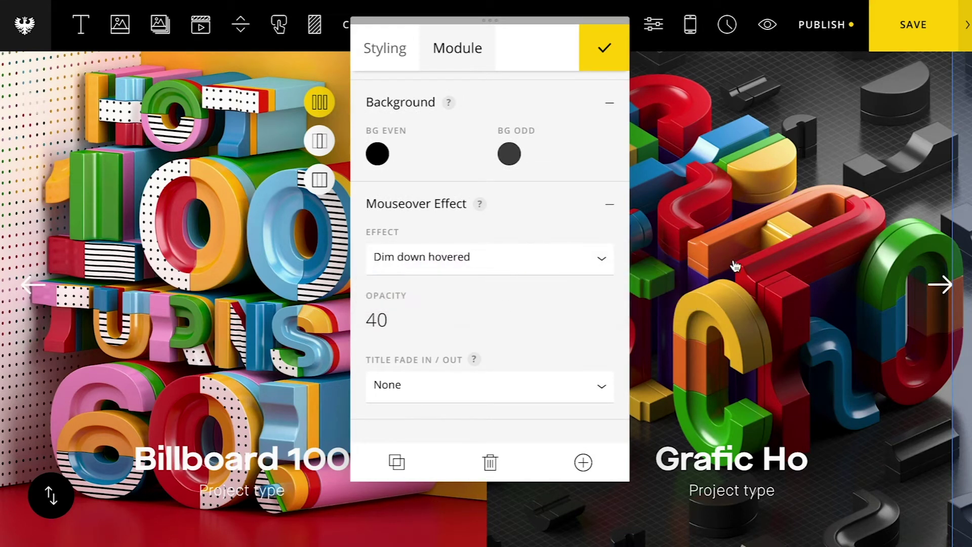
{"action": "left_click", "coordinate": [458, 256]}
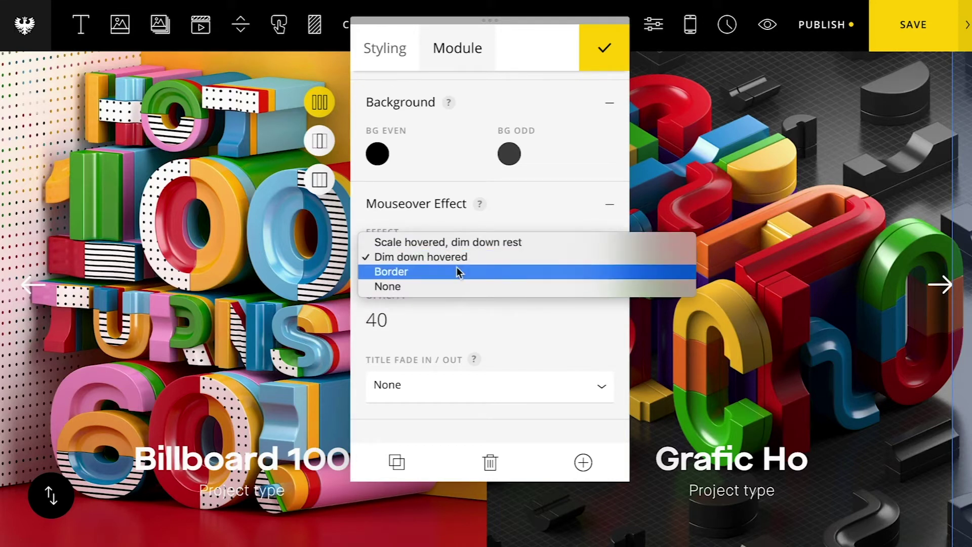
{"action": "left_click", "coordinate": [457, 267]}
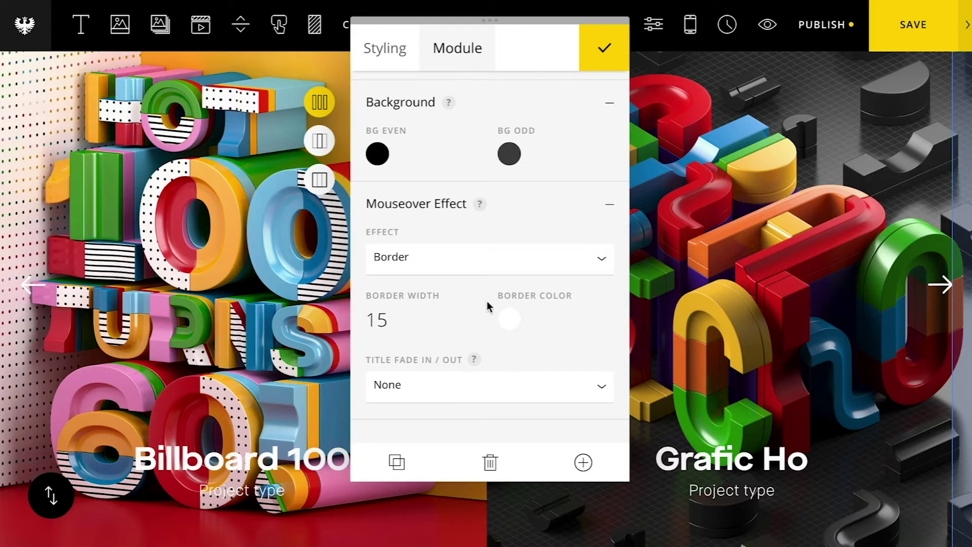
Step: Set the hover border width to 50 and its colour to yellow #ffd300
{"action": "left_click_drag", "start_coordinate": [397, 332], "coordinate": [396, 248]}
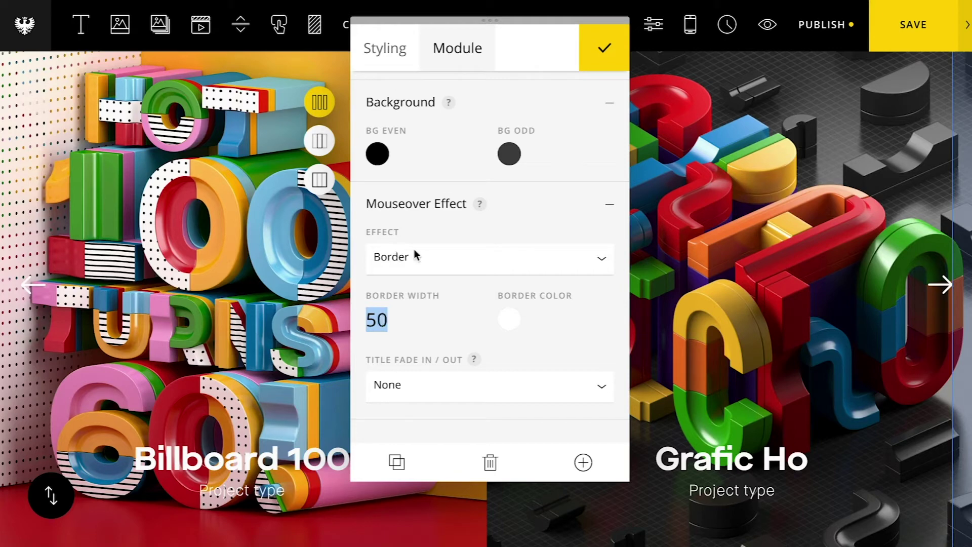
{"action": "left_click", "coordinate": [518, 321]}
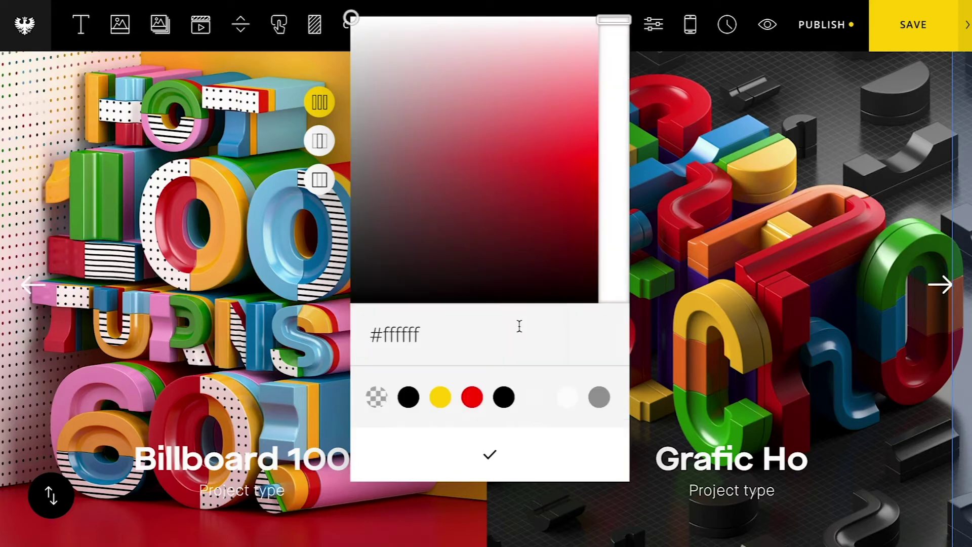
{"action": "left_click", "coordinate": [442, 400]}
{"action": "left_click", "coordinate": [473, 454]}
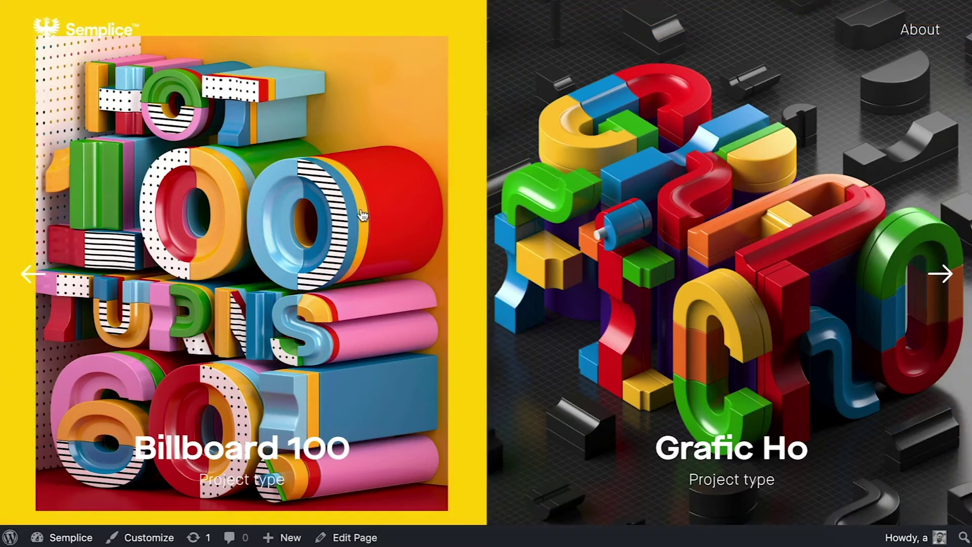
Step: Advance the live page's project slider twice to check the yellow hover border
{"action": "left_click", "coordinate": [943, 271]}
{"action": "left_click", "coordinate": [940, 271]}
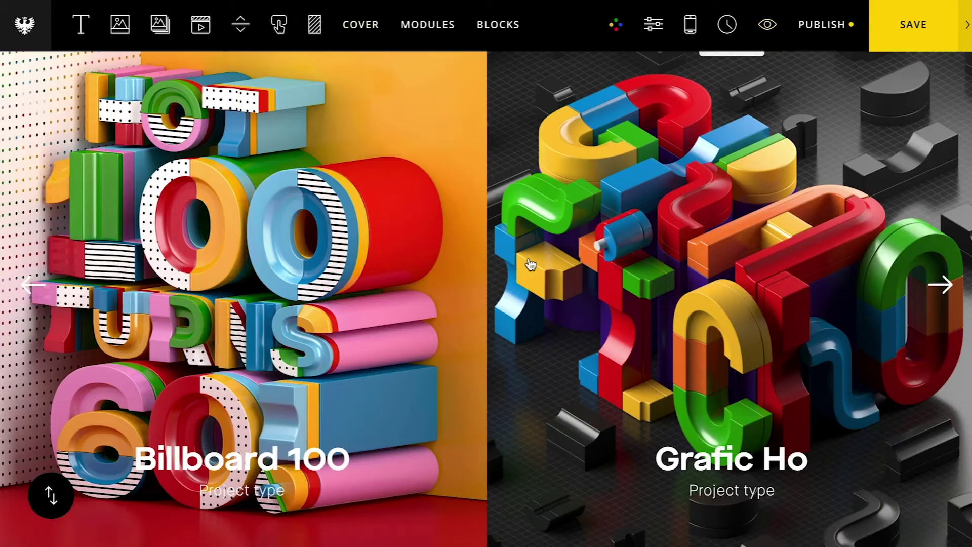
Step: Apply the Text Grid preset to the portfolio grid and preview the title hover images
{"action": "left_click", "coordinate": [530, 264]}
{"action": "scroll", "coordinate": [817, 354], "scroll_direction": "down", "scroll_amount": 5}
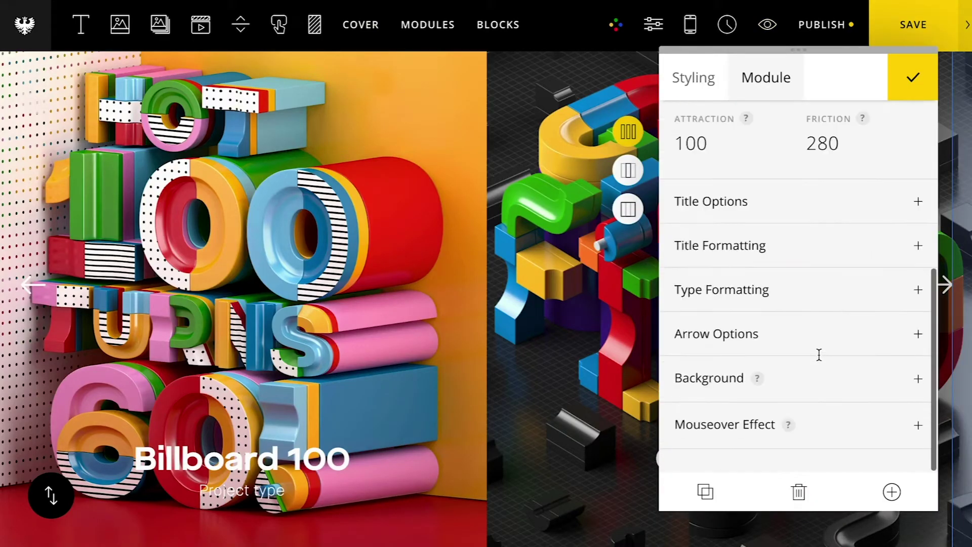
{"action": "scroll", "coordinate": [821, 361], "scroll_direction": "up", "scroll_amount": 5}
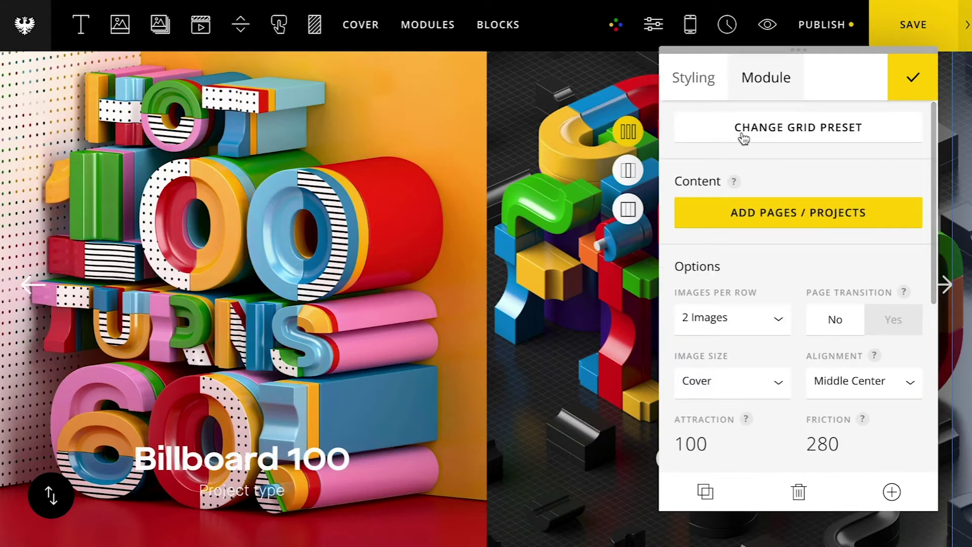
{"action": "left_click", "coordinate": [771, 137]}
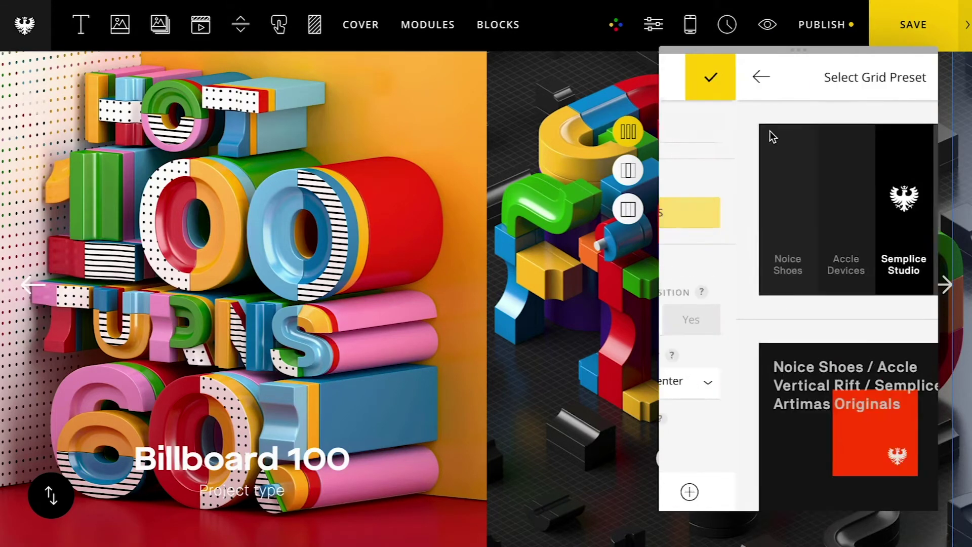
{"action": "scroll", "coordinate": [772, 180], "scroll_direction": "down", "scroll_amount": 3}
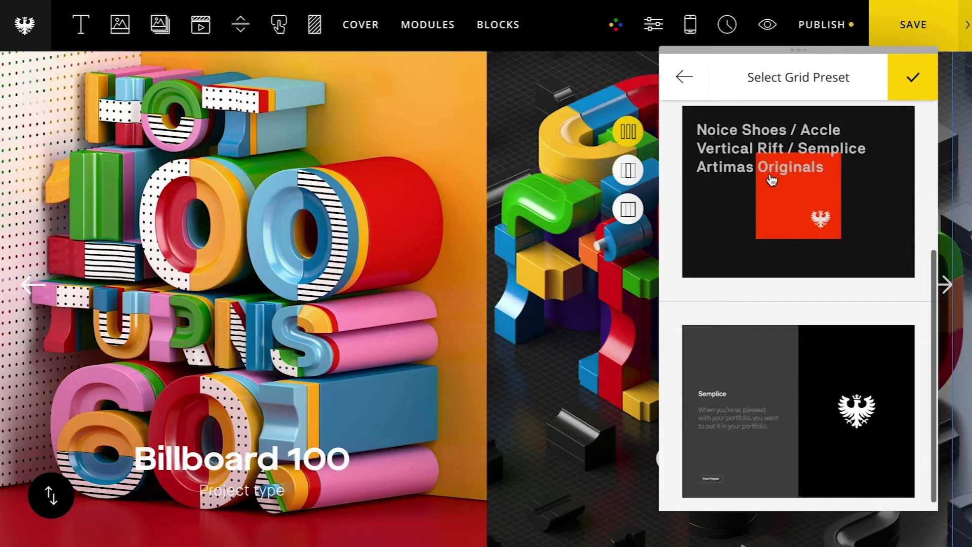
{"action": "left_click", "coordinate": [783, 198]}
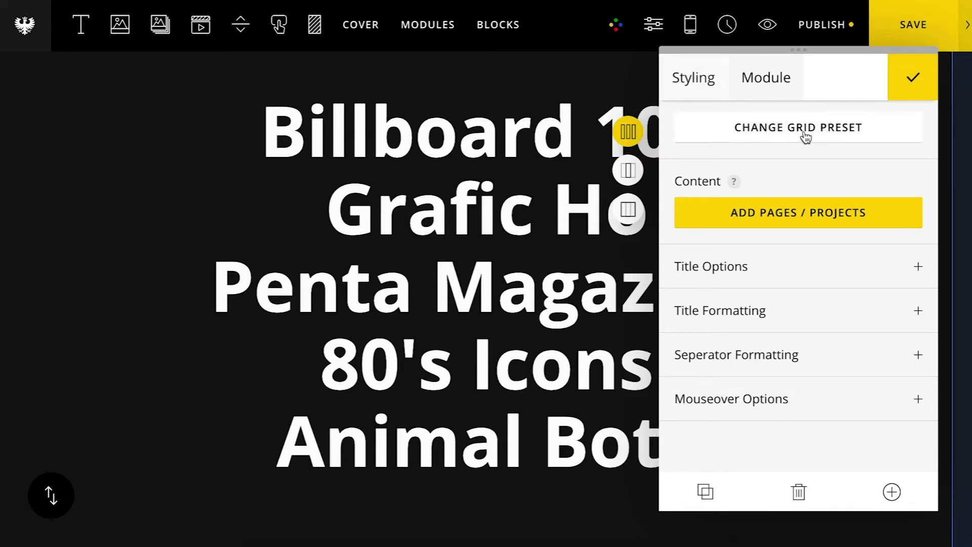
{"action": "mouse_move", "coordinate": [486, 206]}
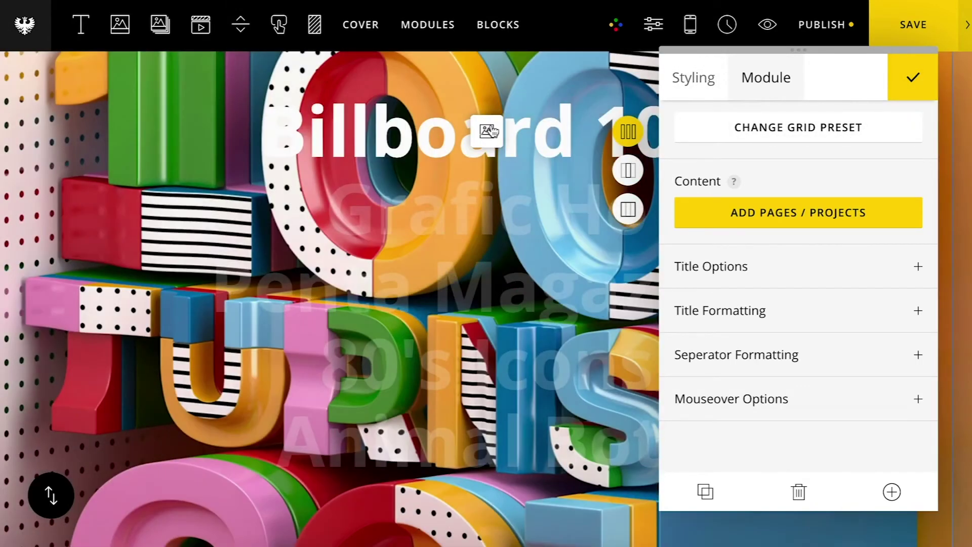
{"action": "mouse_move", "coordinate": [498, 310]}
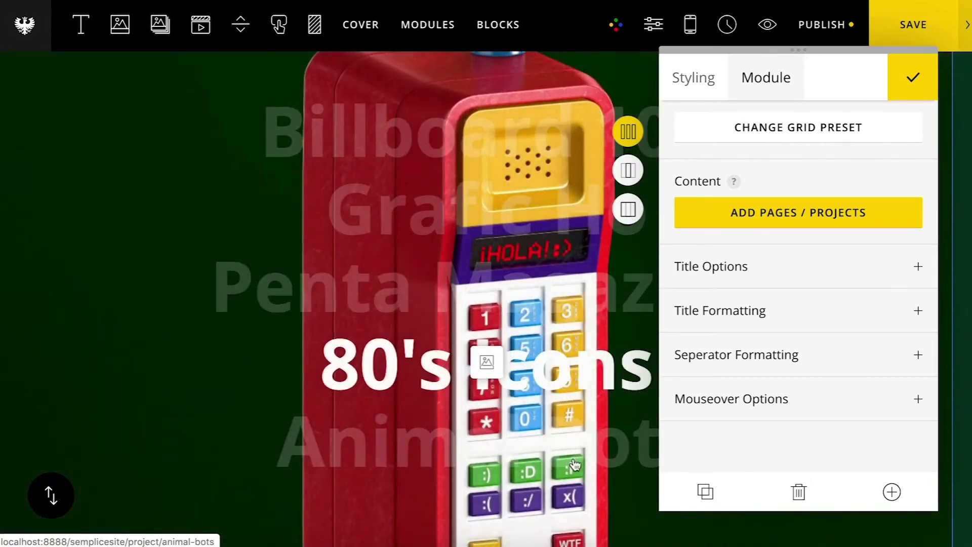
Step: Set the project title direction to horizontal (Hor) in Title Options
{"action": "mouse_move", "coordinate": [575, 465]}
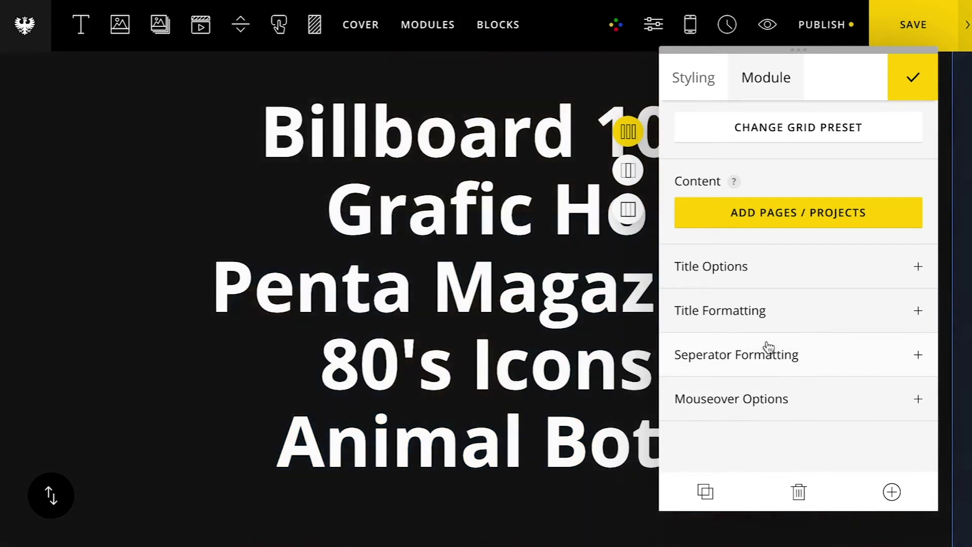
{"action": "left_click", "coordinate": [749, 264]}
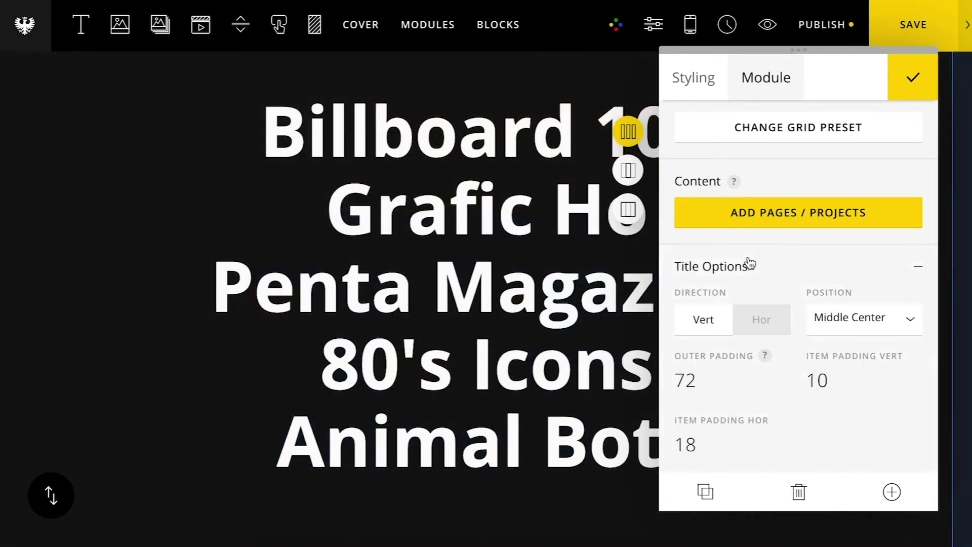
{"action": "scroll", "coordinate": [750, 264], "scroll_direction": "down", "scroll_amount": 1}
{"action": "left_click", "coordinate": [745, 271]}
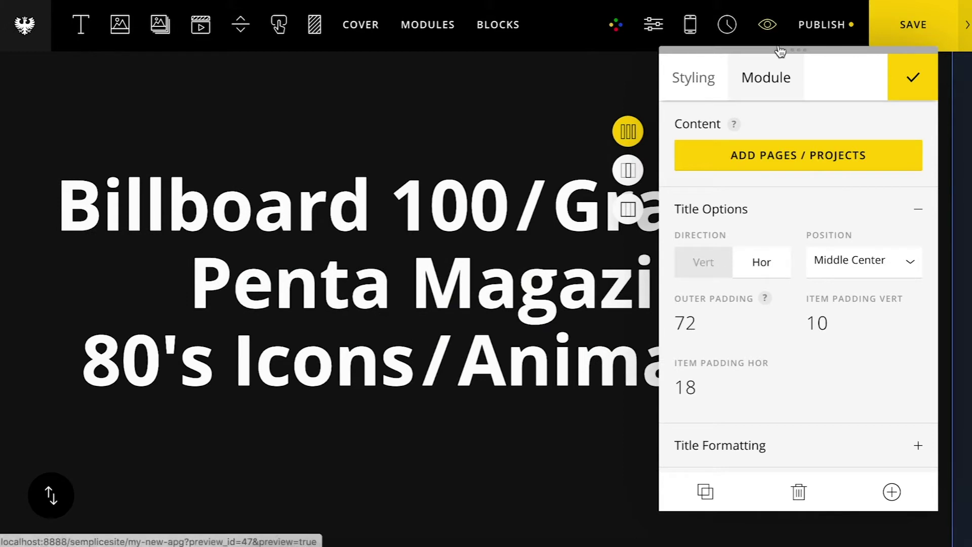
{"action": "mouse_move", "coordinate": [779, 51]}
{"action": "left_mouse_down"}
{"action": "mouse_move", "coordinate": [849, 50]}
{"action": "mouse_move", "coordinate": [783, 60]}
{"action": "left_mouse_up"}
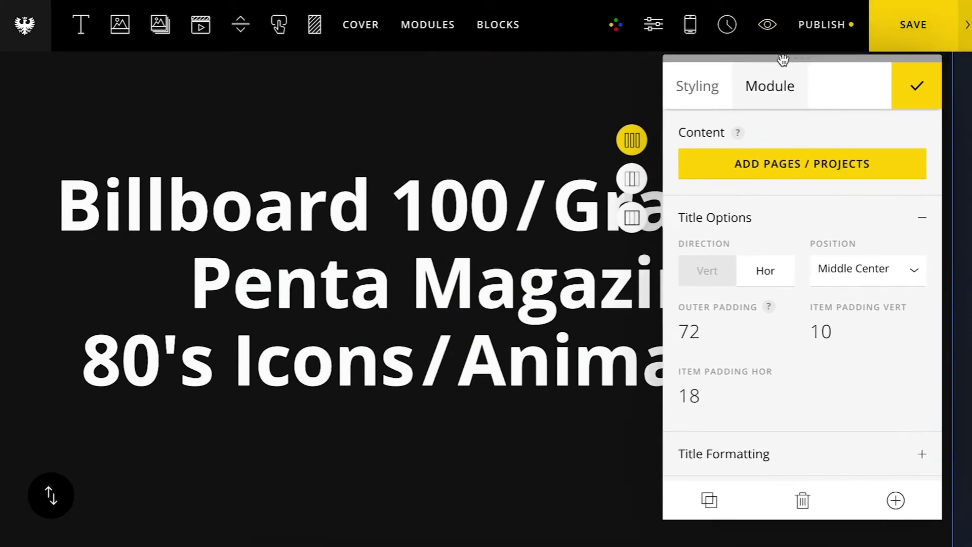
Step: Position the titles Middle Center and reduce the outer padding from 72 to 70
{"action": "left_click", "coordinate": [838, 270]}
{"action": "left_click", "coordinate": [842, 253]}
{"action": "left_click", "coordinate": [844, 275]}
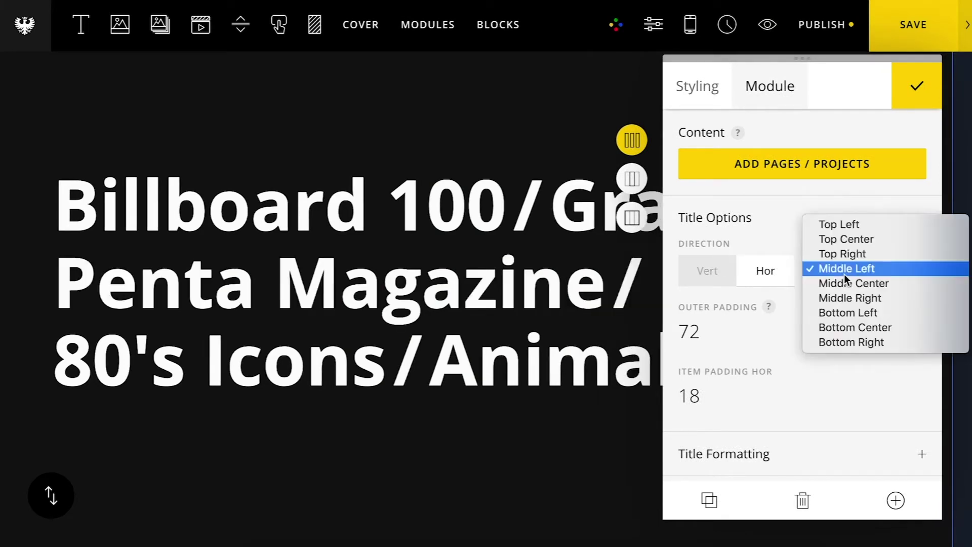
{"action": "left_click", "coordinate": [846, 239]}
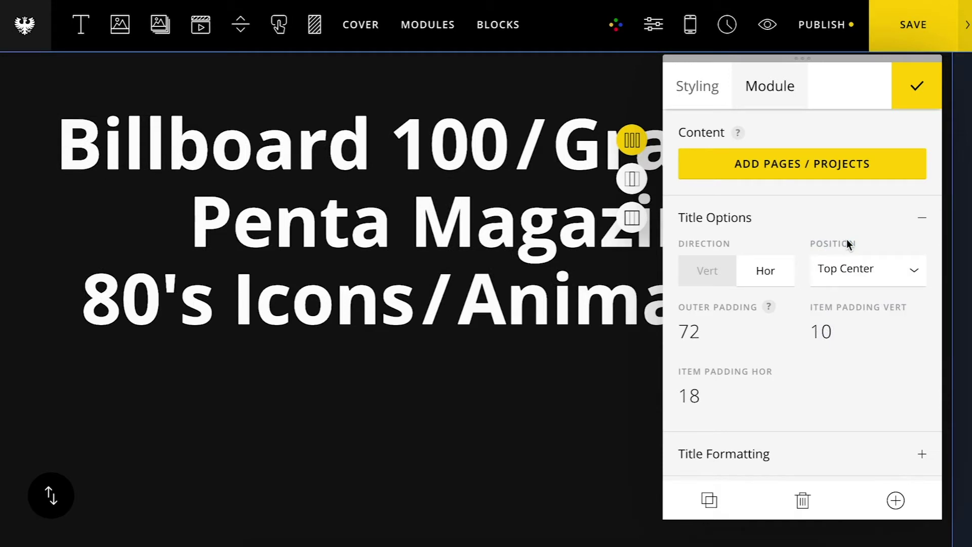
{"action": "left_click", "coordinate": [853, 283]}
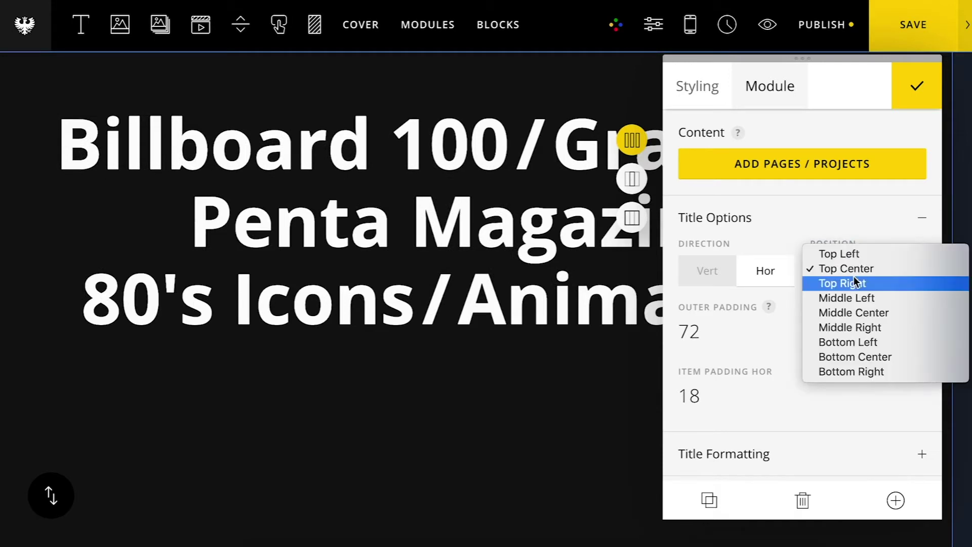
{"action": "left_click", "coordinate": [858, 316]}
{"action": "mouse_move", "coordinate": [706, 329]}
{"action": "left_mouse_down"}
{"action": "mouse_move", "coordinate": [705, 271]}
{"action": "mouse_move", "coordinate": [709, 339]}
{"action": "left_mouse_up"}
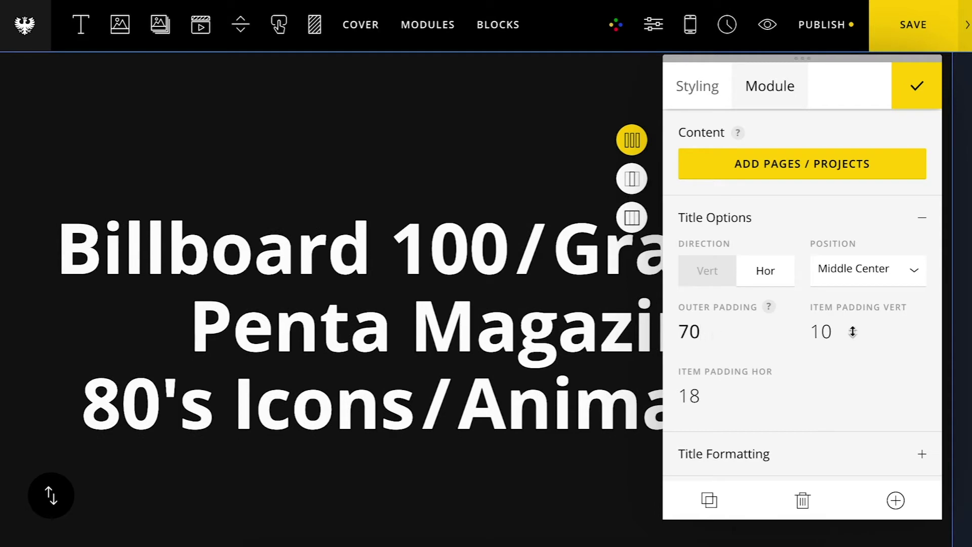
{"action": "left_click_drag", "start_coordinate": [852, 332], "coordinate": [828, 332]}
{"action": "scroll", "coordinate": [782, 359], "scroll_direction": "down", "scroll_amount": 3}
Step: Set the title font family to Maison Neue Extended Bold
{"action": "left_click", "coordinate": [773, 348]}
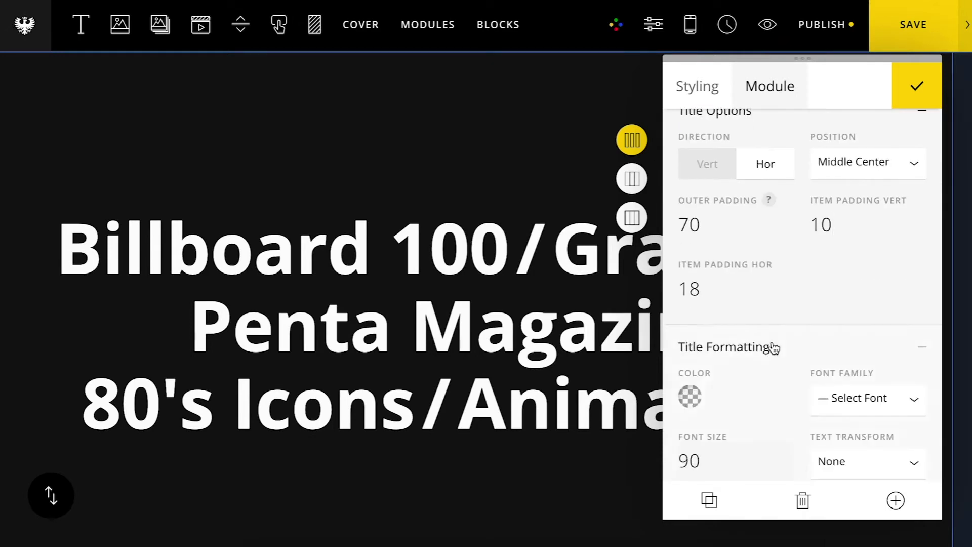
{"action": "scroll", "coordinate": [775, 324], "scroll_direction": "down", "scroll_amount": 5}
{"action": "left_click", "coordinate": [836, 227]}
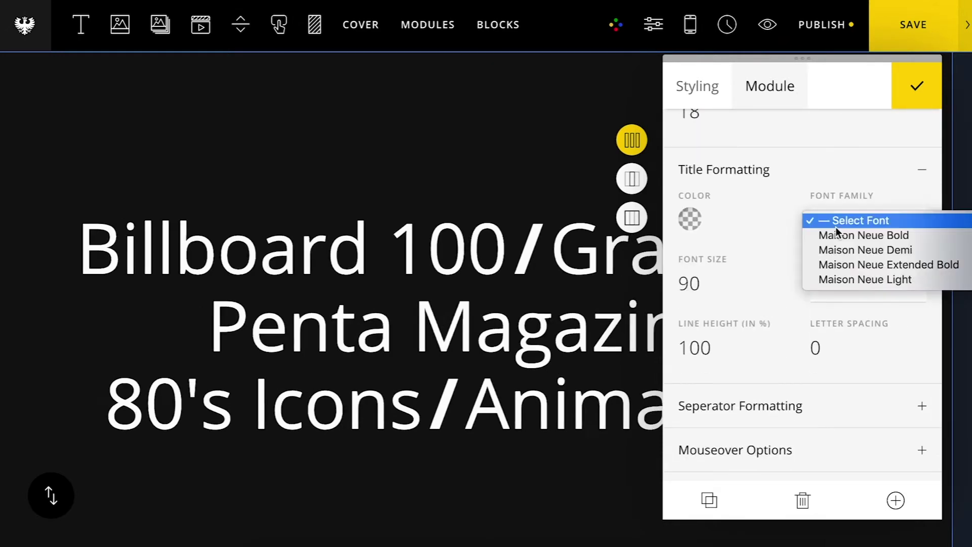
{"action": "left_click", "coordinate": [842, 264]}
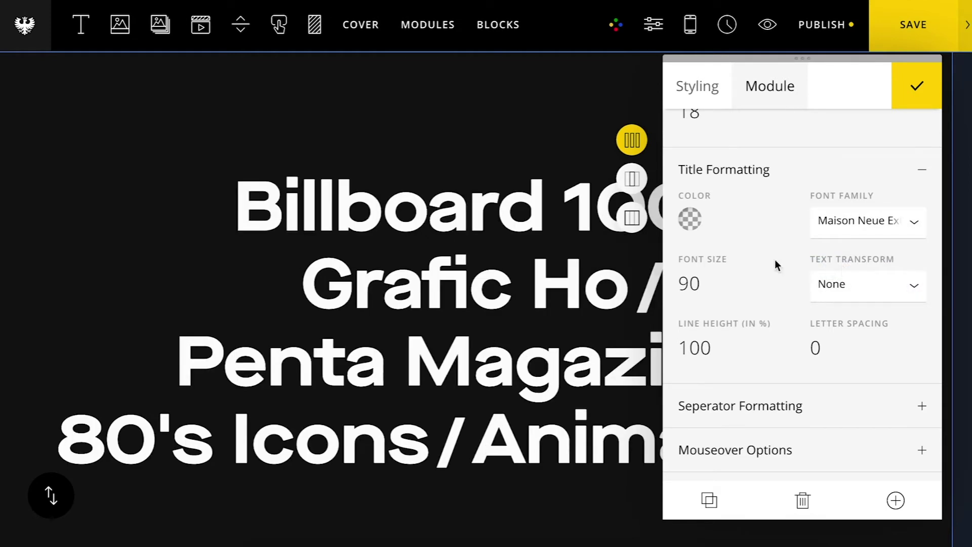
Step: Change the title font size from 90 to 80, keeping line height at 100
{"action": "left_click", "coordinate": [701, 283]}
{"action": "key", "text": "BackSpace"}
{"action": "key", "text": "BackSpace"}
{"action": "type", "text": "85"}
{"action": "key", "text": "BackSpace"}
{"action": "type", "text": "1"}
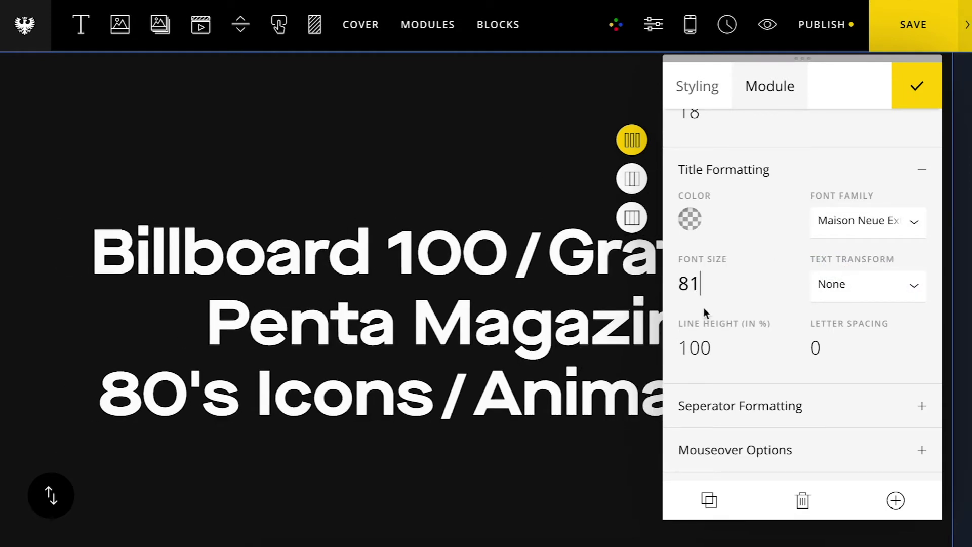
{"action": "key", "text": "BackSpace"}
{"action": "type", "text": "0"}
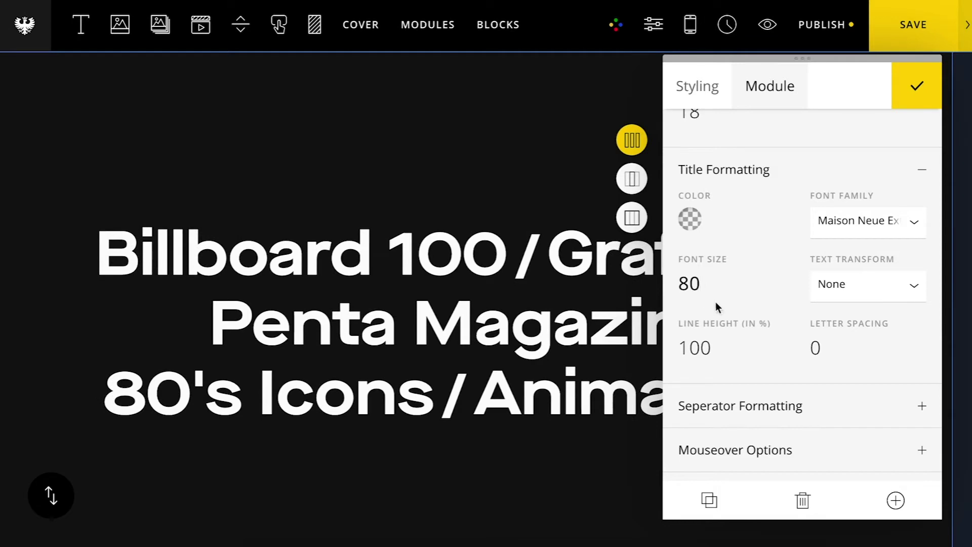
{"action": "left_click", "coordinate": [929, 93]}
{"action": "left_click", "coordinate": [707, 292]}
{"action": "mouse_move", "coordinate": [704, 343]}
{"action": "left_mouse_down"}
{"action": "mouse_move", "coordinate": [703, 315]}
{"action": "mouse_move", "coordinate": [701, 340]}
{"action": "left_mouse_up"}
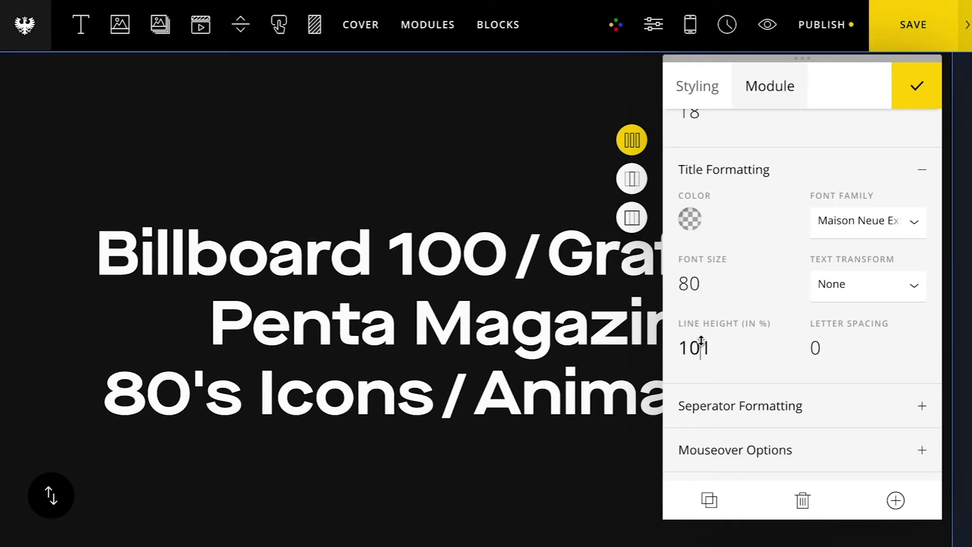
{"action": "scroll", "coordinate": [752, 372], "scroll_direction": "down", "scroll_amount": 1}
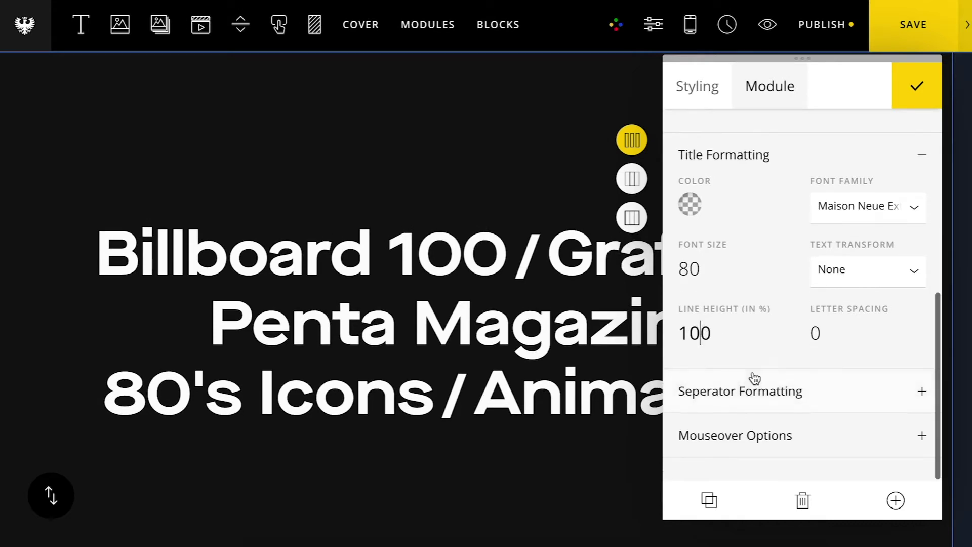
Step: Set the title separator character to a dot after trying '-' and '//'
{"action": "left_click", "coordinate": [757, 390]}
{"action": "scroll", "coordinate": [758, 387], "scroll_direction": "down", "scroll_amount": 5}
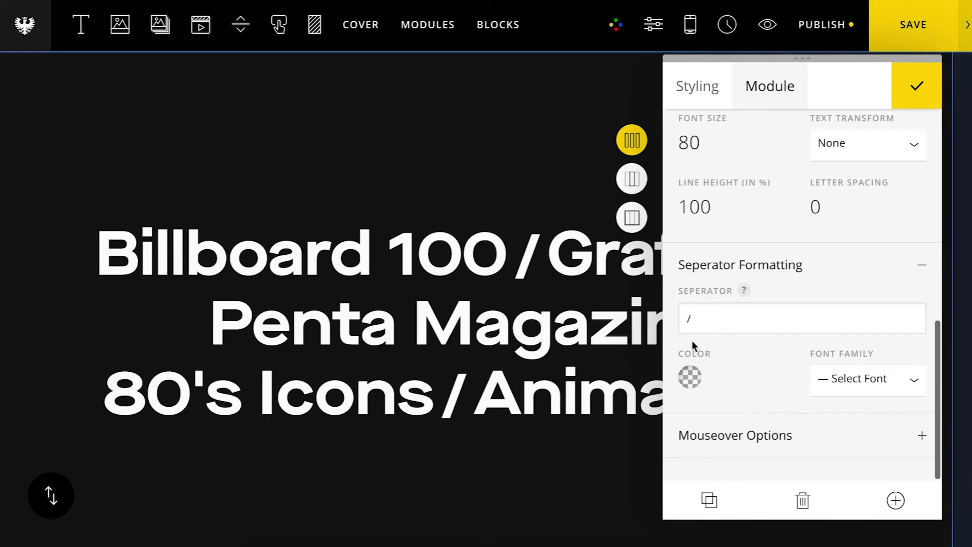
{"action": "left_click", "coordinate": [684, 320]}
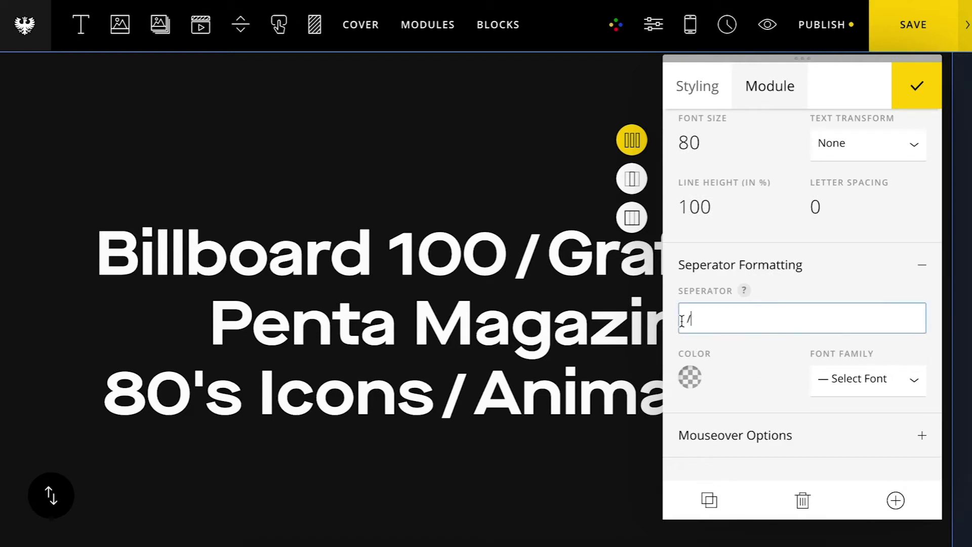
{"action": "type", "text": "."}
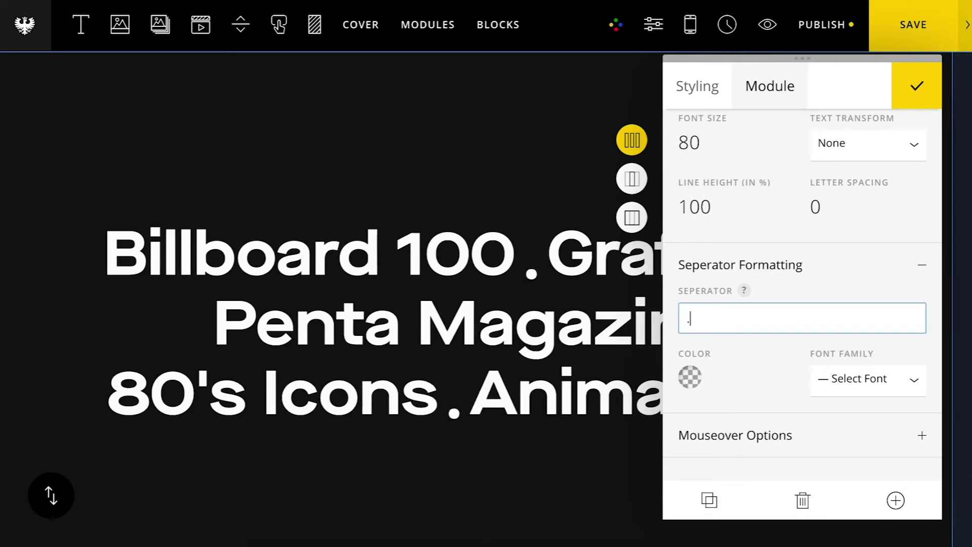
{"action": "key", "text": "BackSpace"}
{"action": "type", "text": "-"}
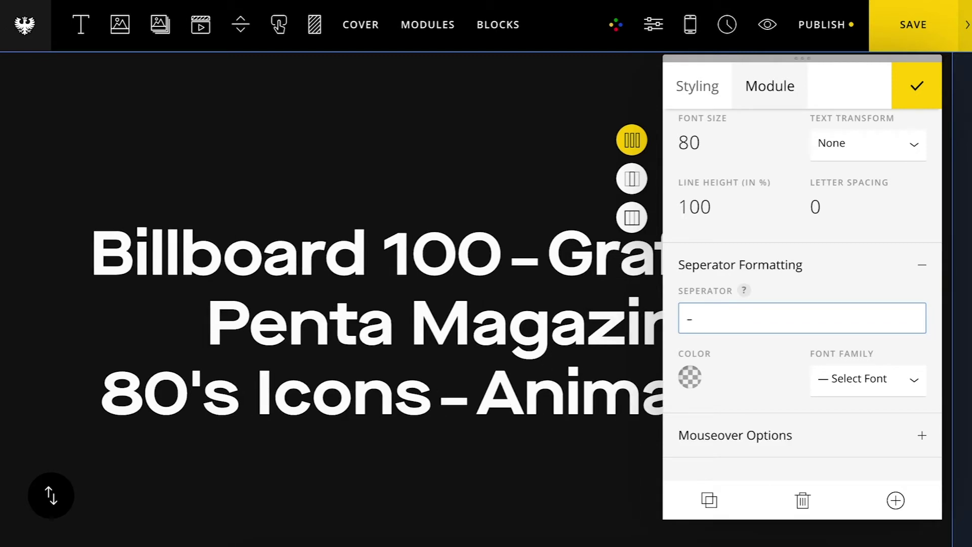
{"action": "key", "text": "BackSpace"}
{"action": "type", "text": "//"}
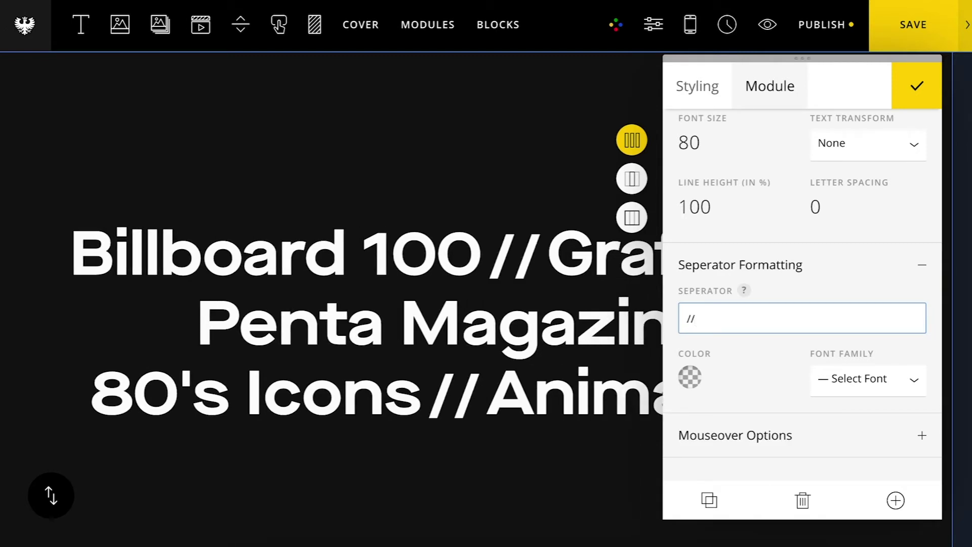
{"action": "key", "text": "BackSpace"}
{"action": "key", "text": "BackSpace"}
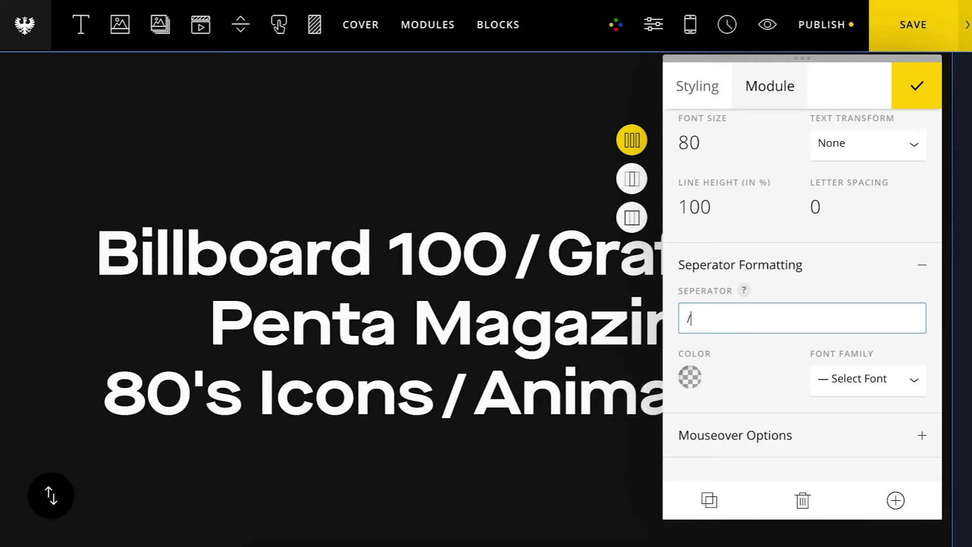
{"action": "type", "text": "."}
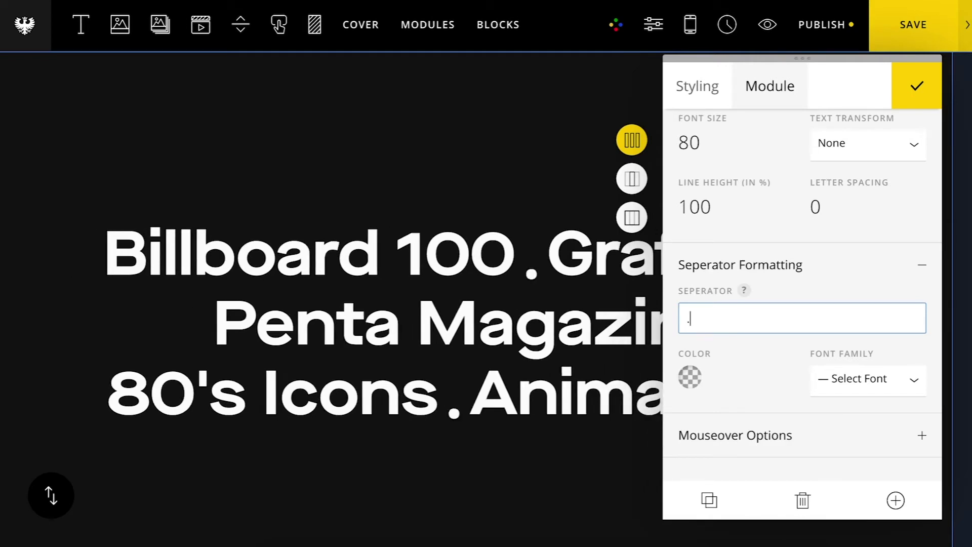
Step: Make the separator dots yellow and set them in Maison Neue Extended Bold
{"action": "left_click", "coordinate": [692, 382]}
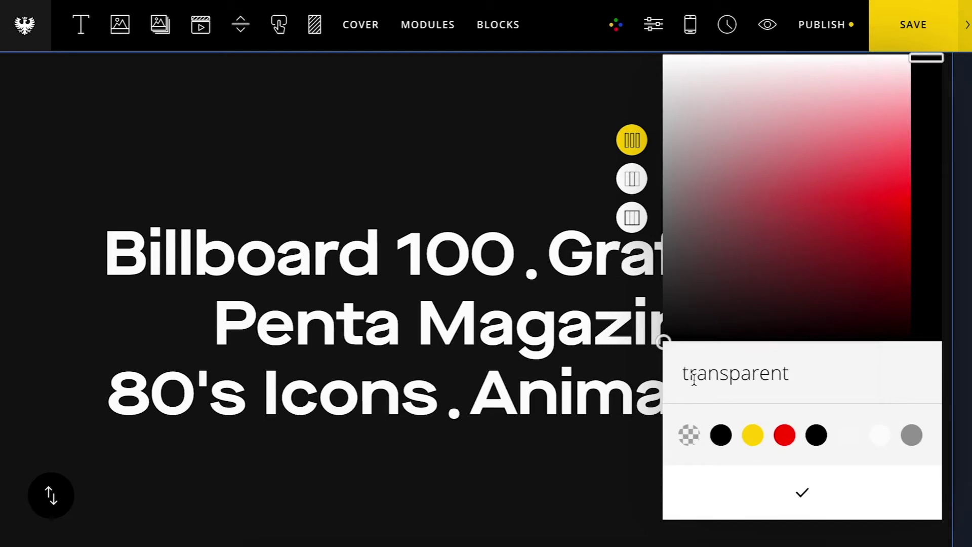
{"action": "left_click", "coordinate": [752, 437]}
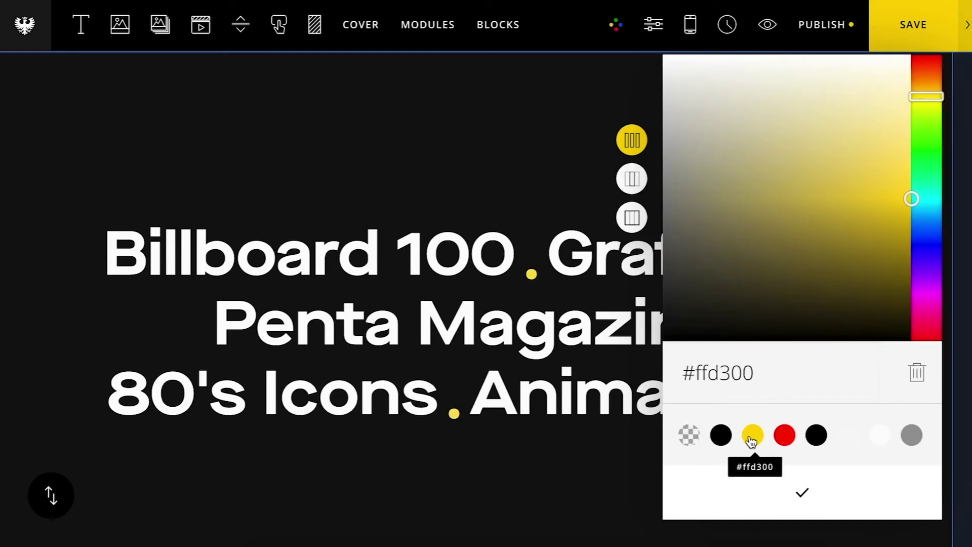
{"action": "left_click", "coordinate": [792, 479]}
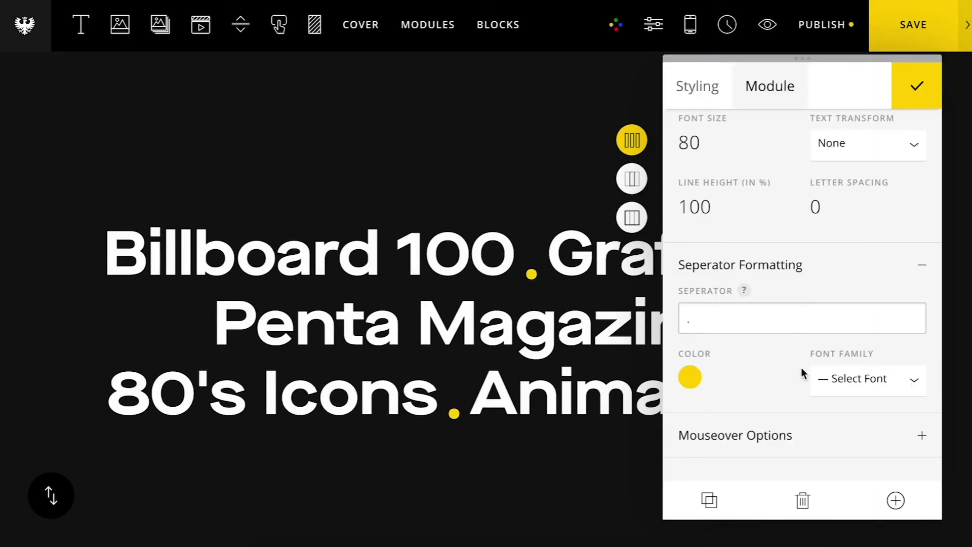
{"action": "left_click", "coordinate": [852, 381]}
{"action": "left_click", "coordinate": [858, 424]}
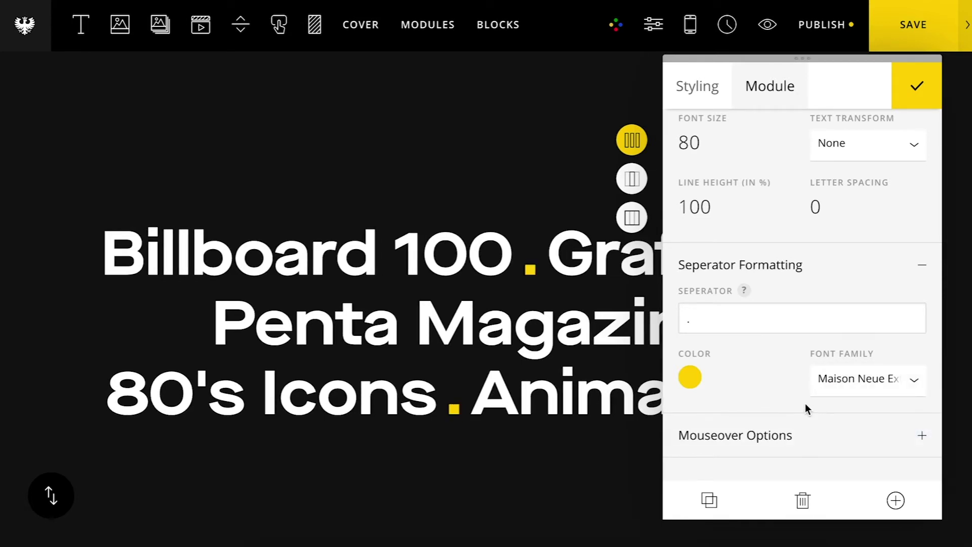
Step: Set the hover Image Mode to Original (centered)
{"action": "left_click", "coordinate": [783, 447]}
{"action": "scroll", "coordinate": [783, 408], "scroll_direction": "down", "scroll_amount": 4}
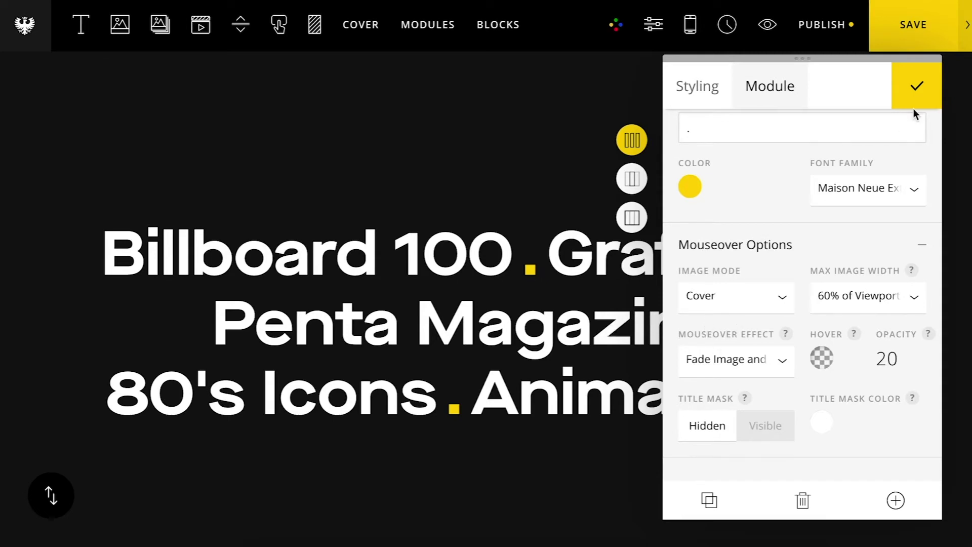
{"action": "left_click", "coordinate": [751, 298]}
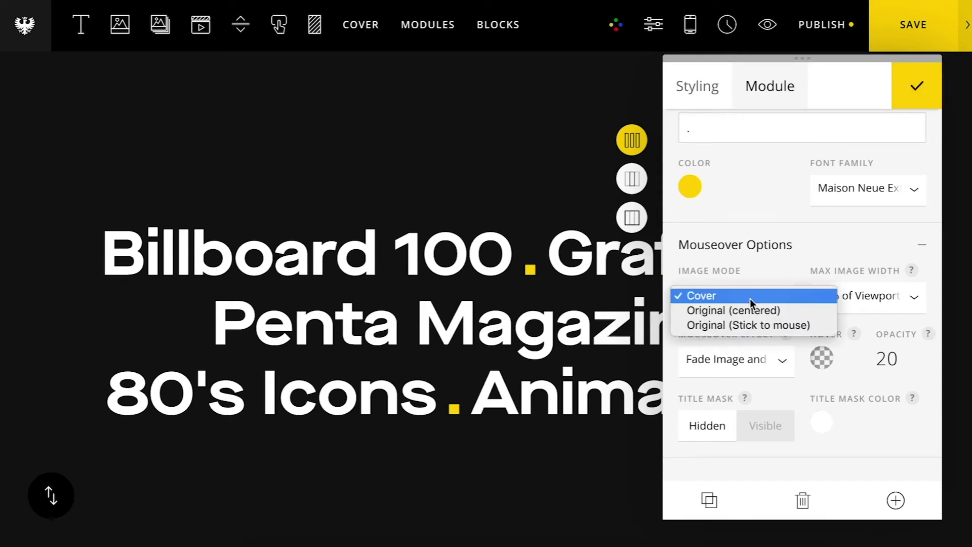
{"action": "left_click", "coordinate": [753, 324]}
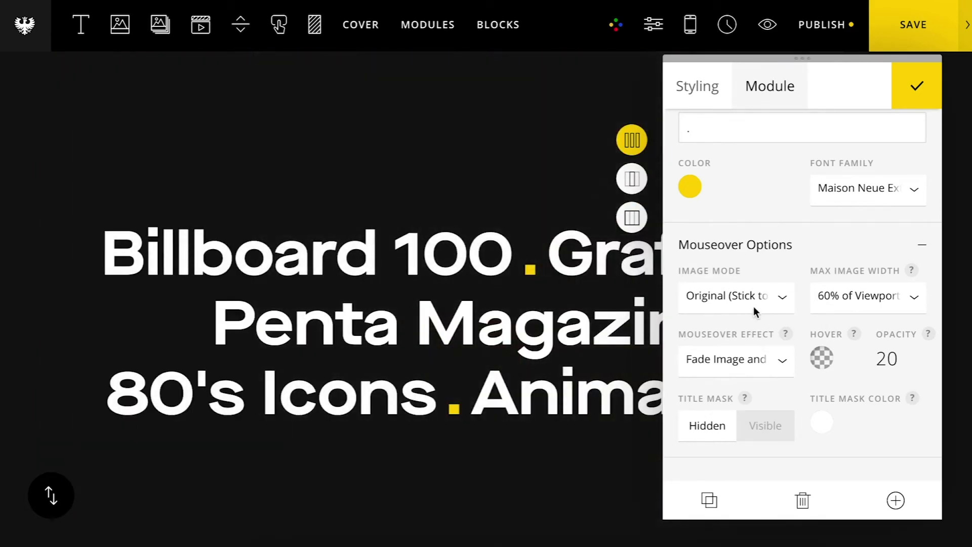
{"action": "left_click", "coordinate": [757, 300]}
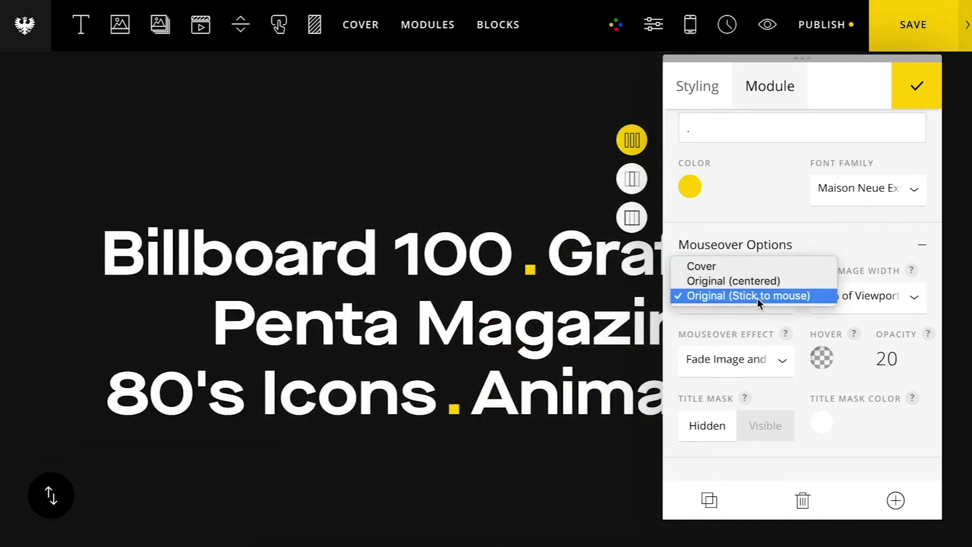
{"action": "left_click", "coordinate": [709, 299]}
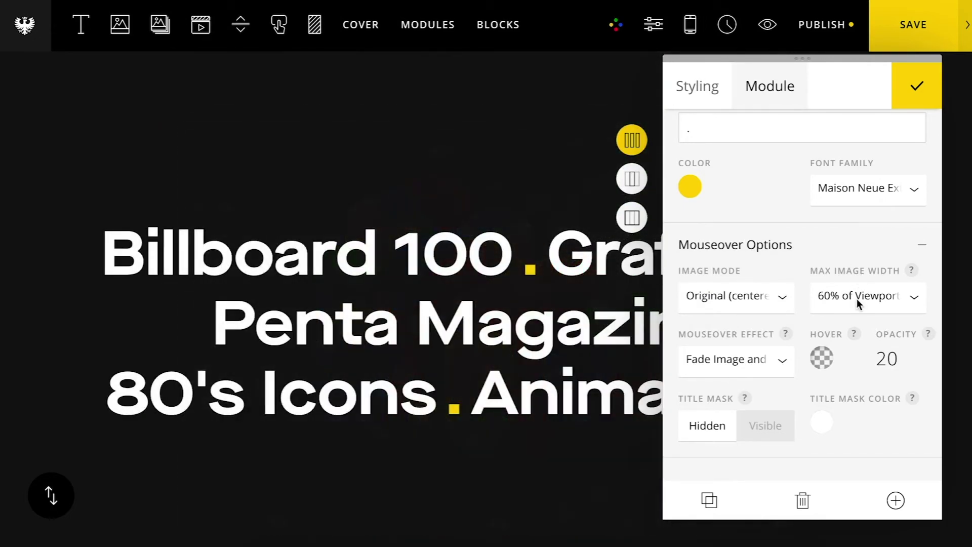
Step: Set Max Image Width to 50% of the viewport after trying 40% and 90%
{"action": "left_click", "coordinate": [870, 296]}
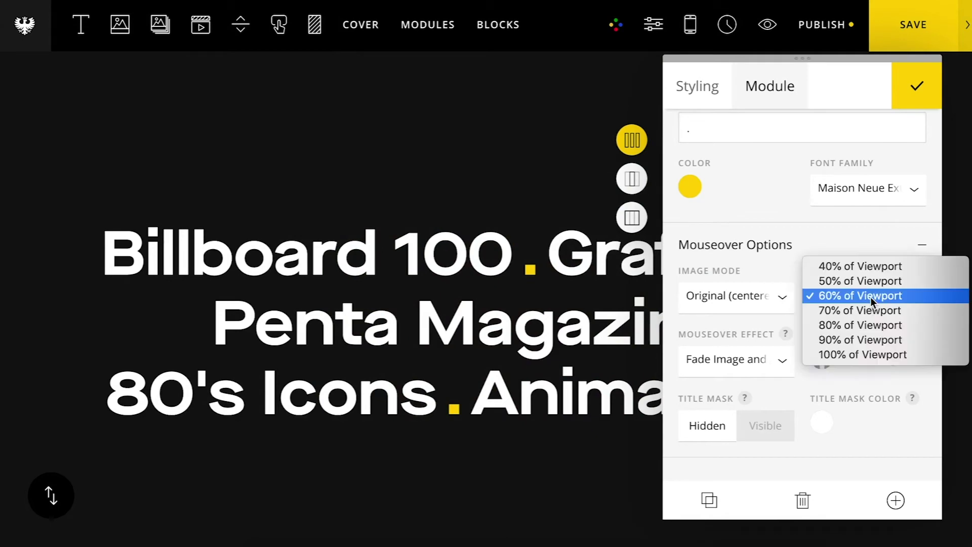
{"action": "left_click", "coordinate": [863, 265]}
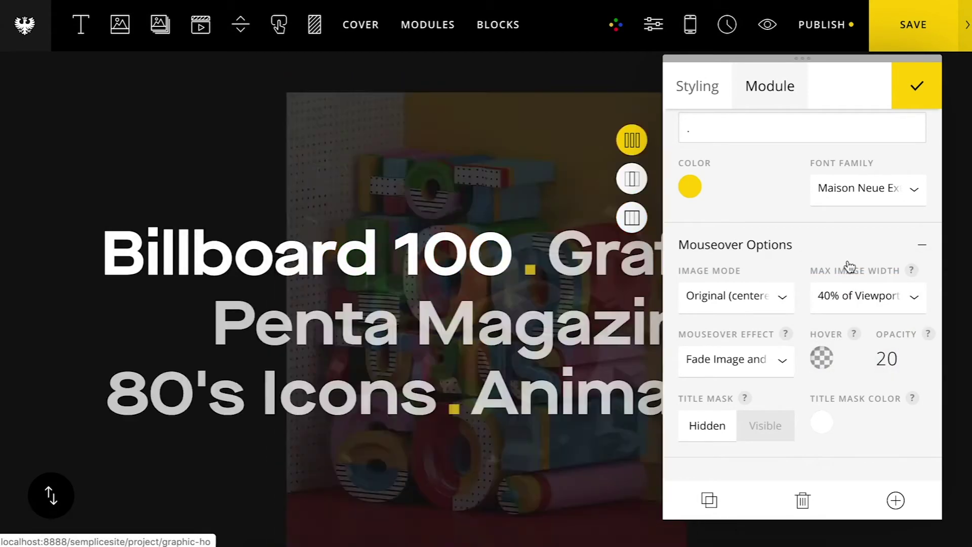
{"action": "left_click", "coordinate": [846, 295]}
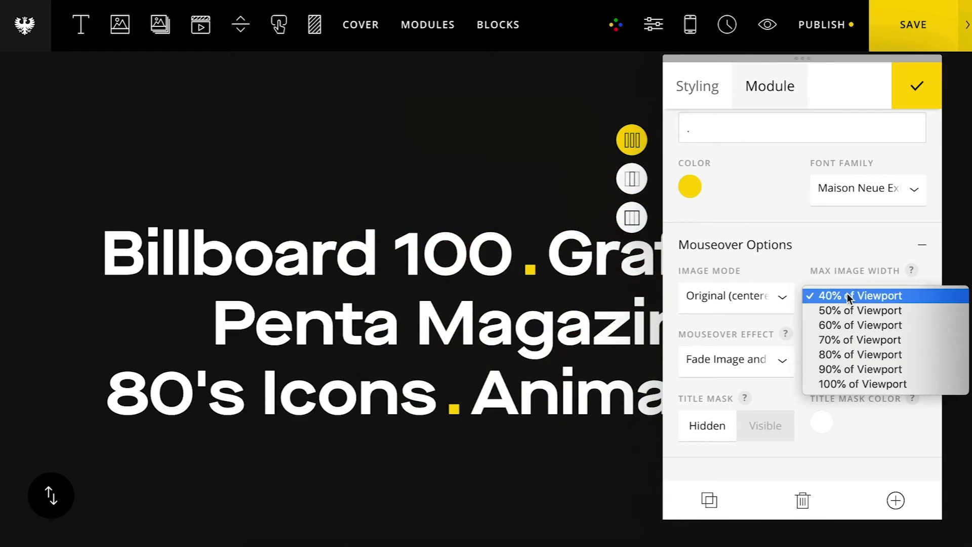
{"action": "left_click", "coordinate": [852, 367]}
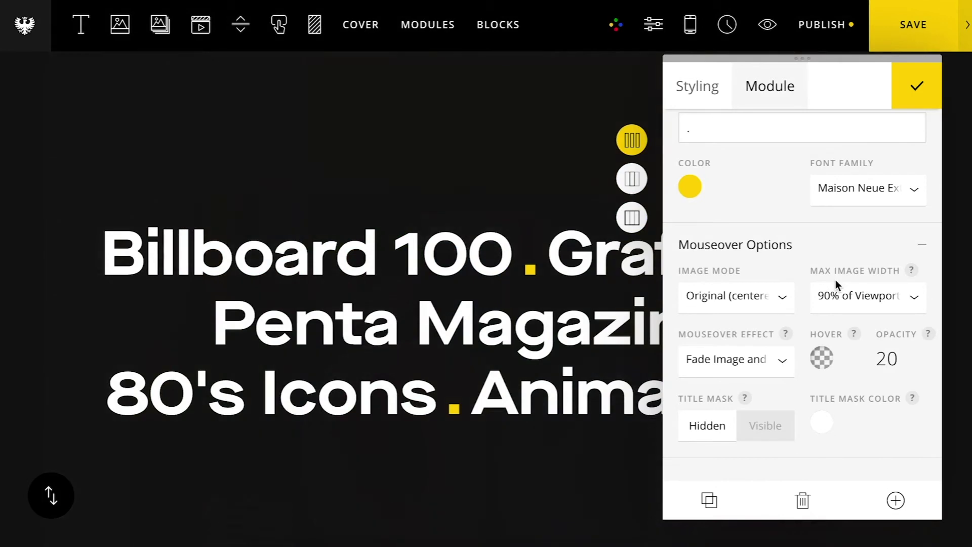
{"action": "left_click", "coordinate": [839, 285]}
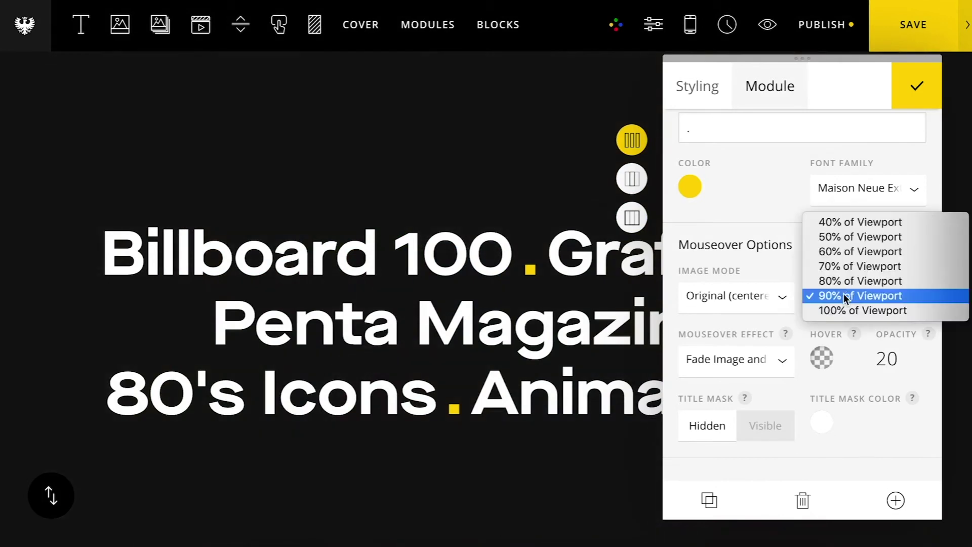
{"action": "left_click", "coordinate": [850, 236]}
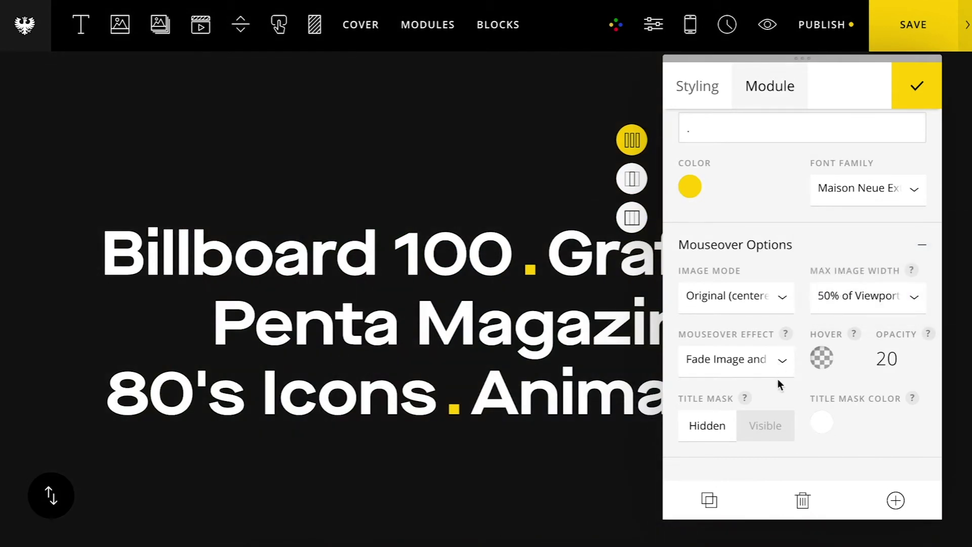
Step: Change the Mouseover Effect from Fade Image Only to Fade Title Only
{"action": "left_click", "coordinate": [745, 359]}
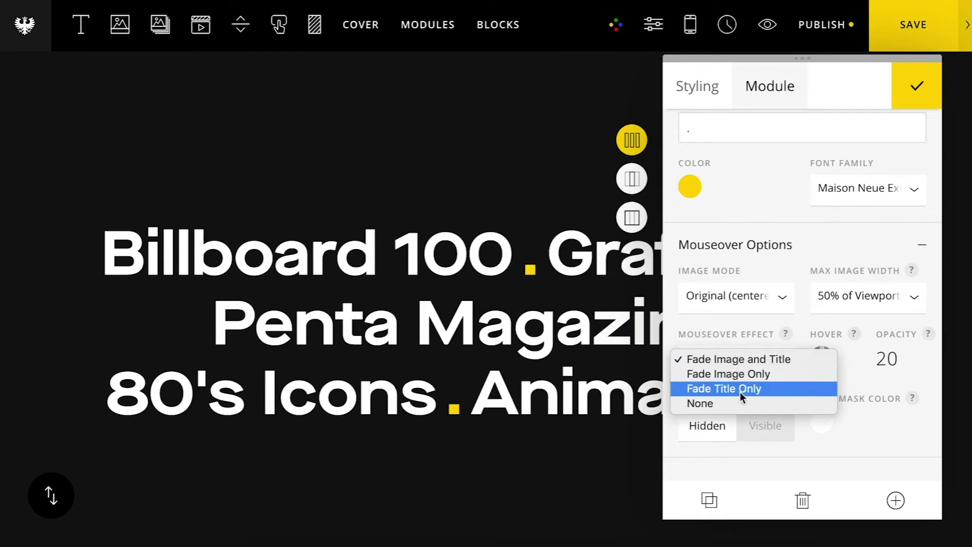
{"action": "left_click", "coordinate": [703, 373]}
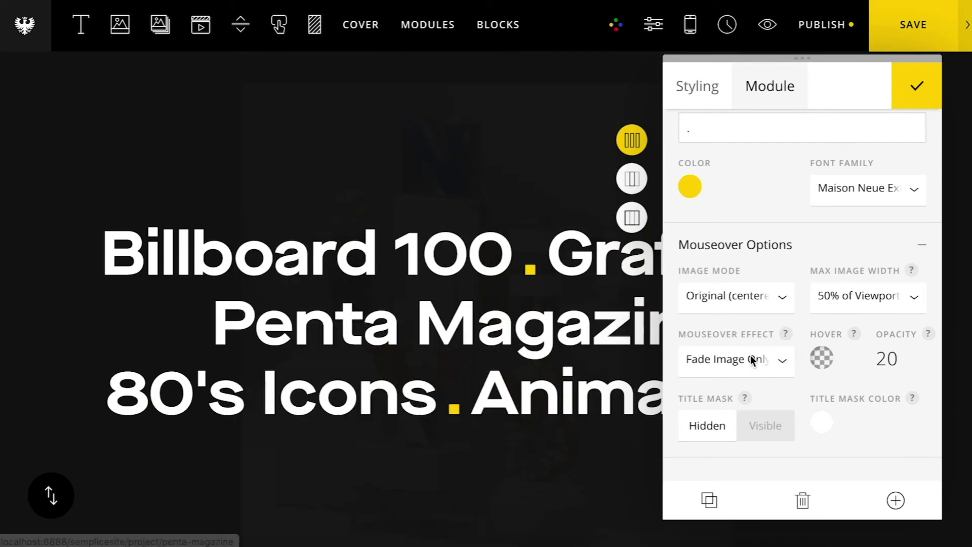
{"action": "left_click", "coordinate": [752, 358]}
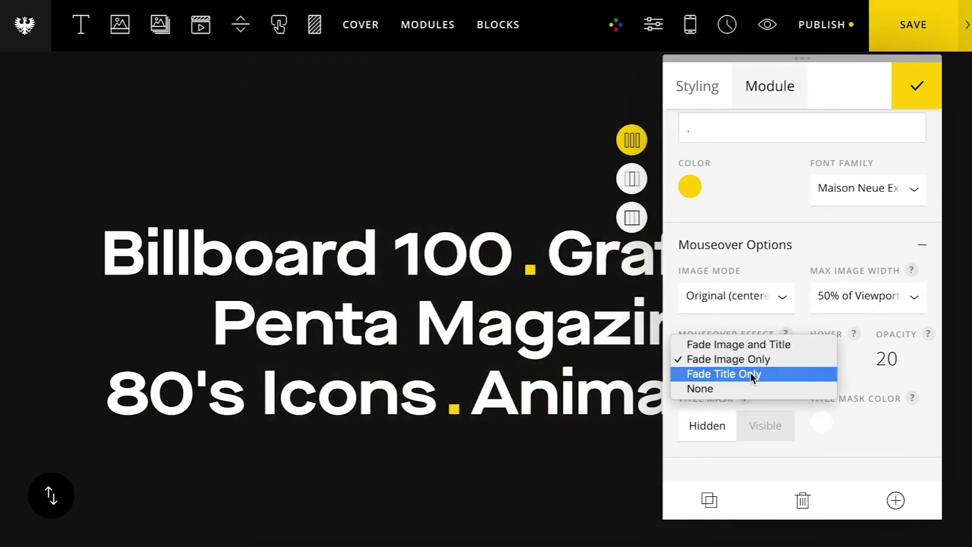
{"action": "left_click", "coordinate": [752, 374]}
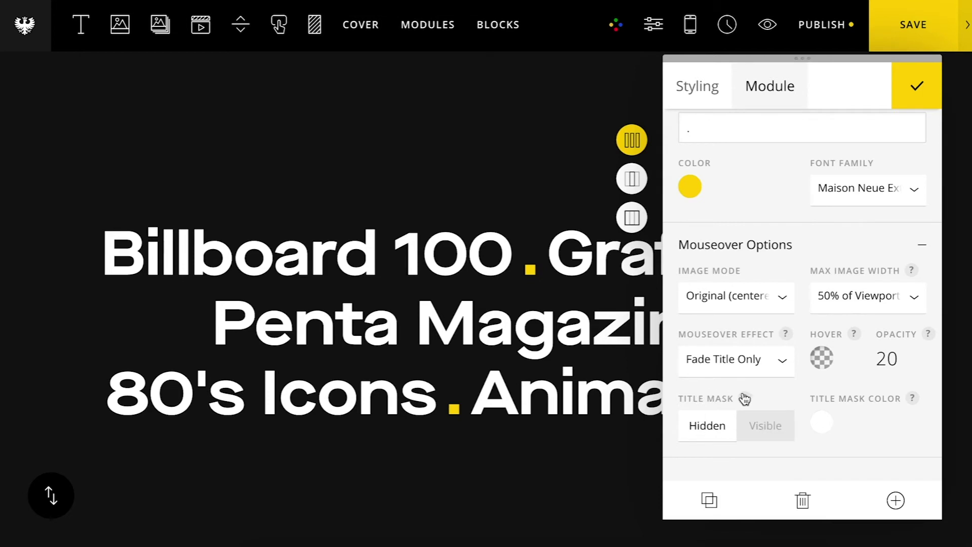
Step: Make the title mask visible and stack the titles vertically, keeping Fade Title Only
{"action": "left_click", "coordinate": [765, 426]}
{"action": "scroll", "coordinate": [799, 430], "scroll_direction": "up", "scroll_amount": 8}
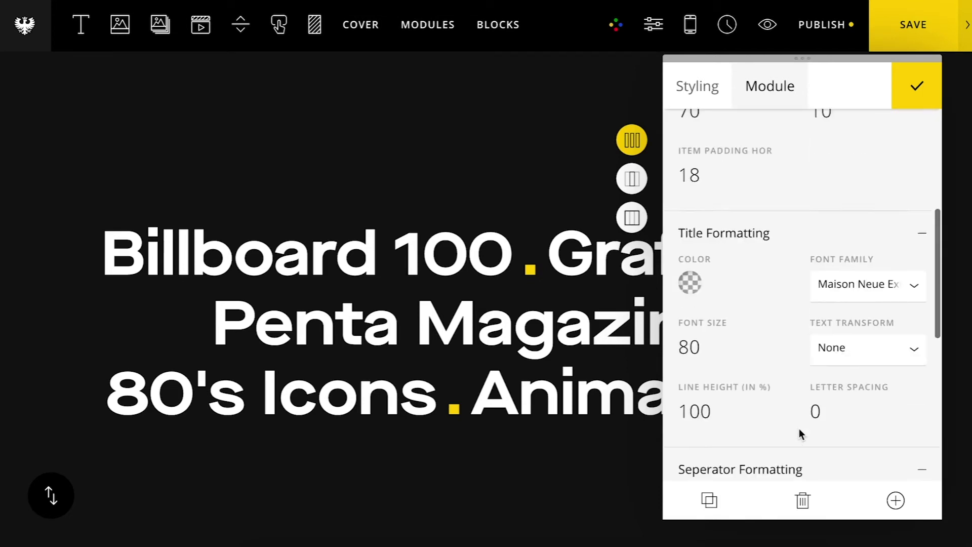
{"action": "scroll", "coordinate": [799, 429], "scroll_direction": "up", "scroll_amount": 5}
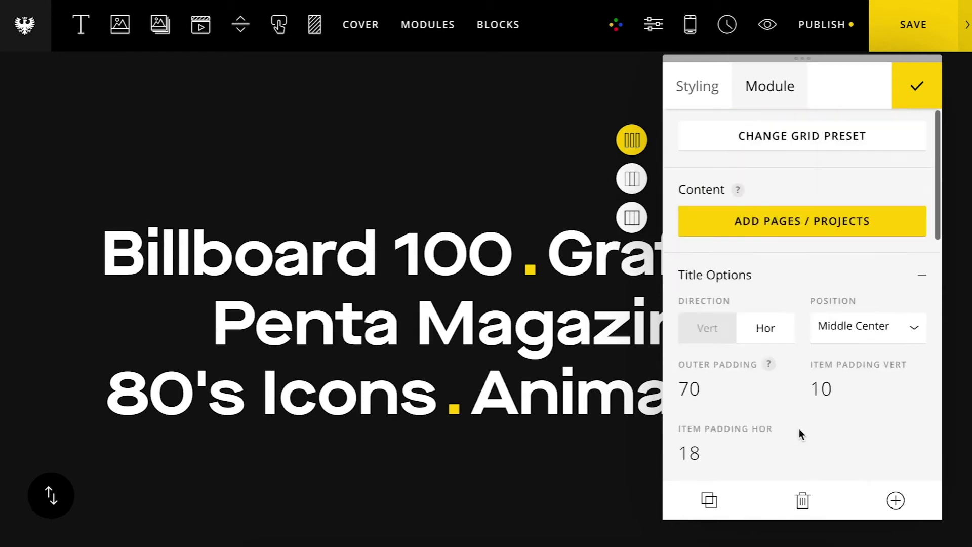
{"action": "left_click", "coordinate": [705, 330]}
{"action": "scroll", "coordinate": [756, 325], "scroll_direction": "down", "scroll_amount": 8}
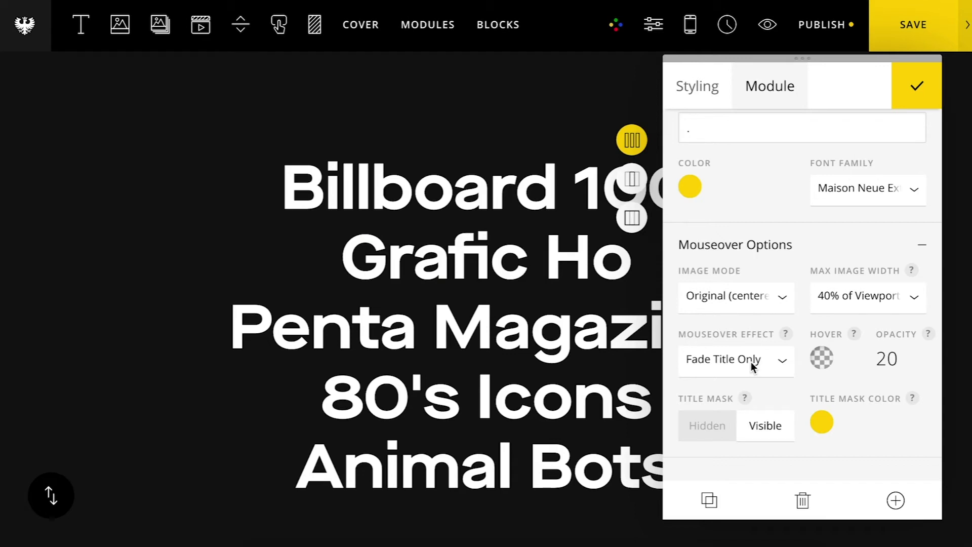
{"action": "left_click", "coordinate": [752, 360]}
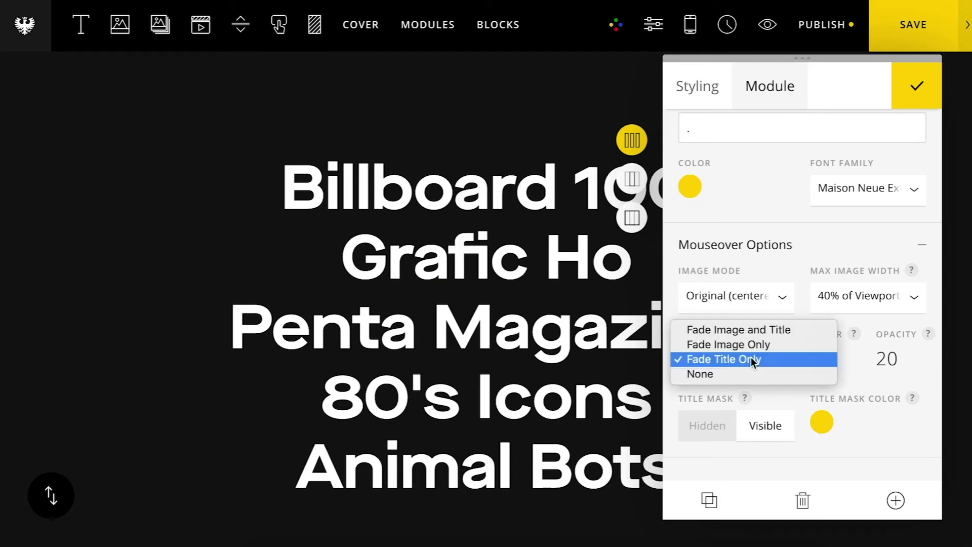
Step: Set hover images to Original (Stick to mouse) and close the grid settings
{"action": "left_click", "coordinate": [752, 294]}
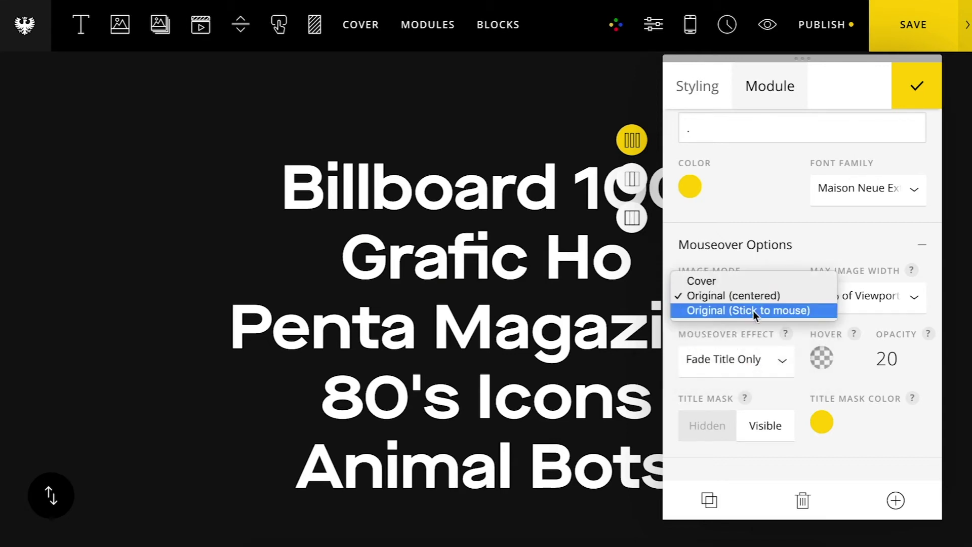
{"action": "left_click", "coordinate": [752, 310]}
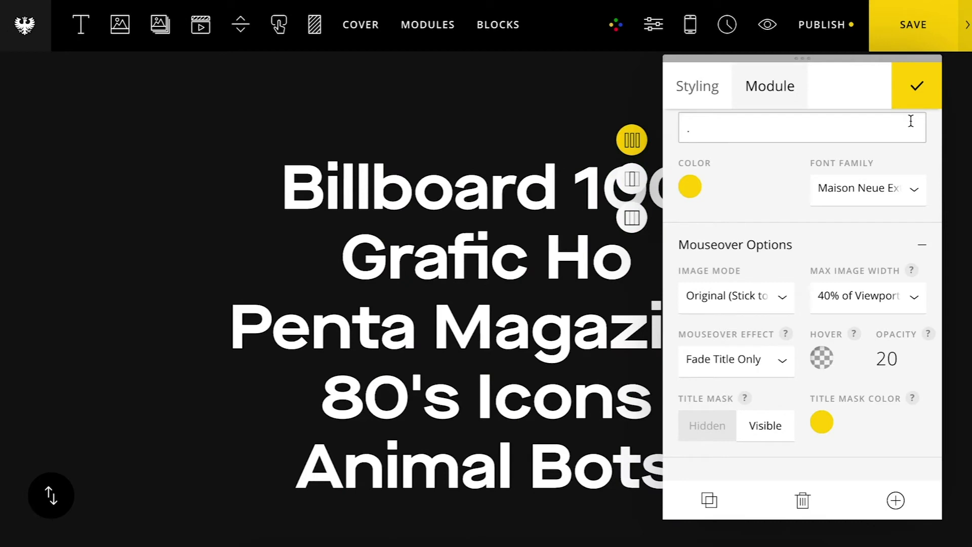
{"action": "left_click", "coordinate": [913, 105]}
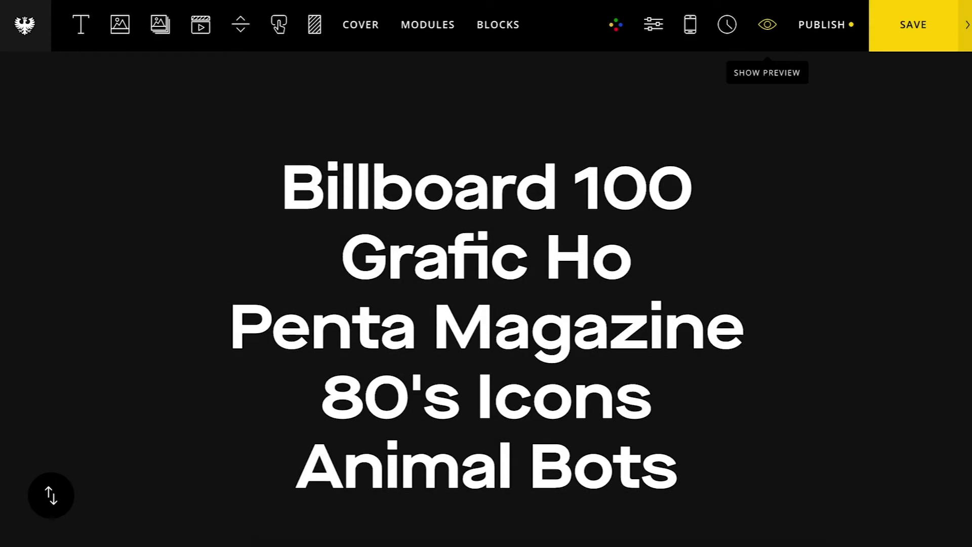
Step: Apply the splitscreen preset to the project grid and close its settings
{"action": "left_click", "coordinate": [482, 189]}
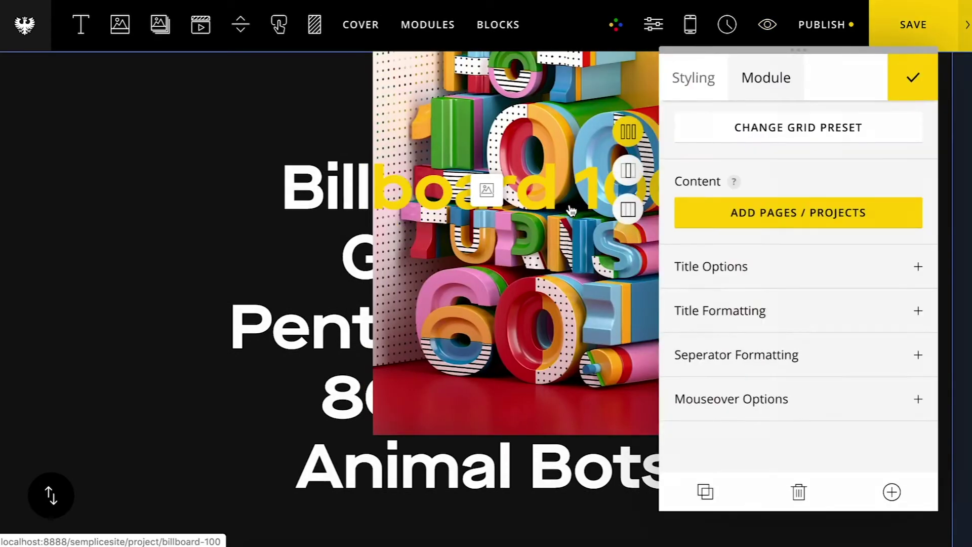
{"action": "left_click", "coordinate": [793, 127]}
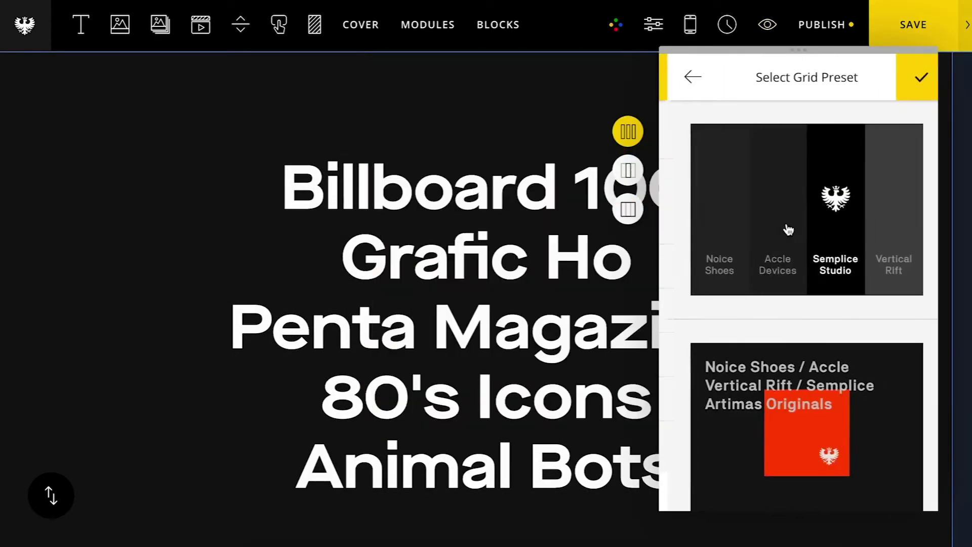
{"action": "scroll", "coordinate": [792, 243], "scroll_direction": "down", "scroll_amount": 5}
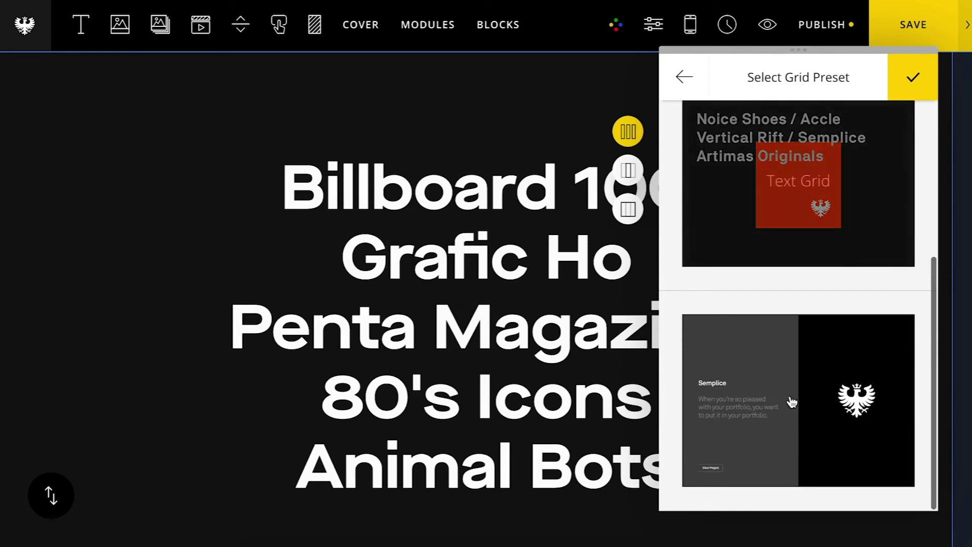
{"action": "left_click", "coordinate": [786, 387]}
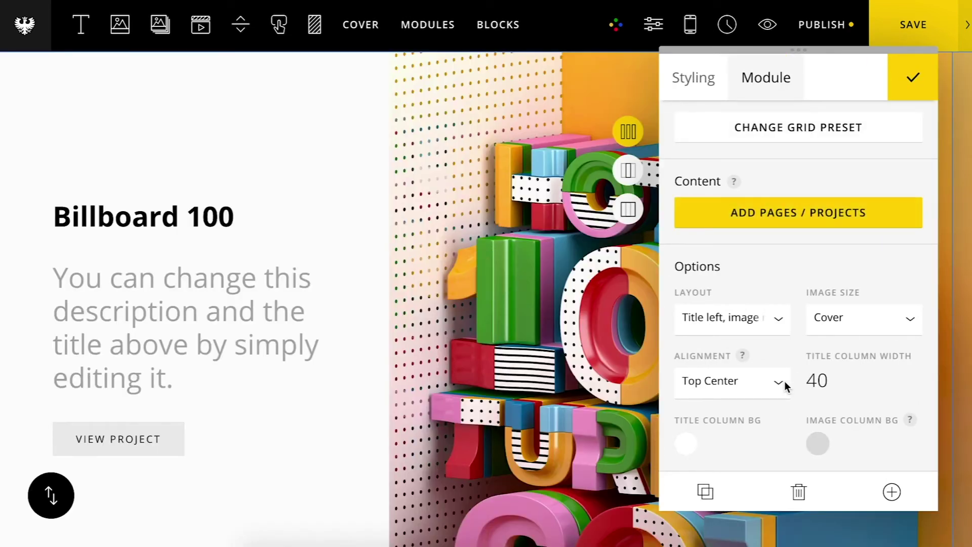
{"action": "left_click", "coordinate": [922, 78]}
{"action": "left_click", "coordinate": [911, 31]}
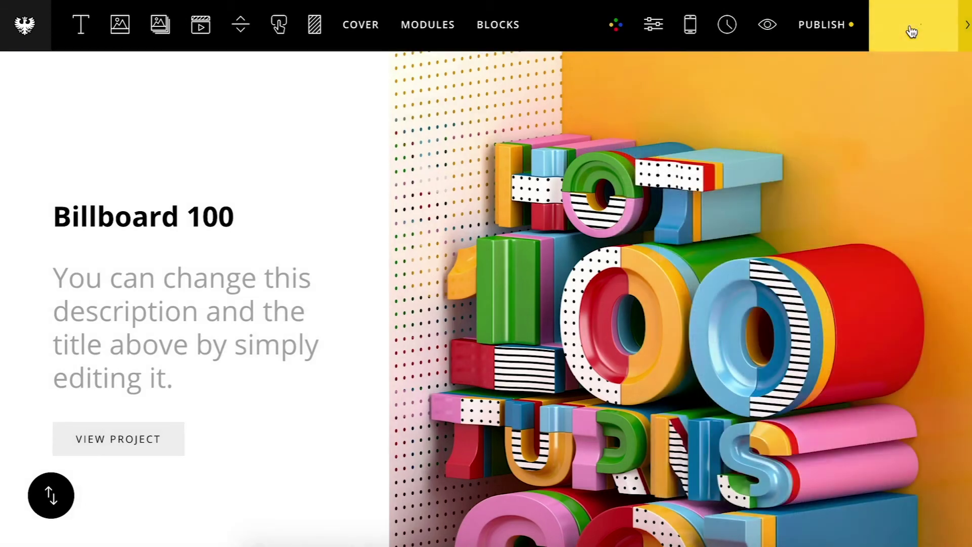
{"action": "left_click", "coordinate": [779, 33]}
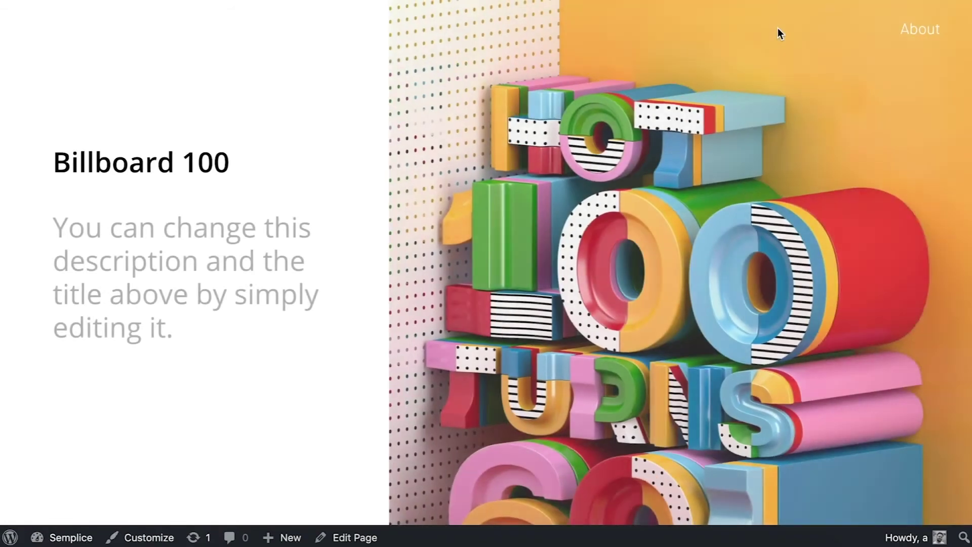
{"action": "scroll", "coordinate": [715, 76], "scroll_direction": "down", "scroll_amount": 8}
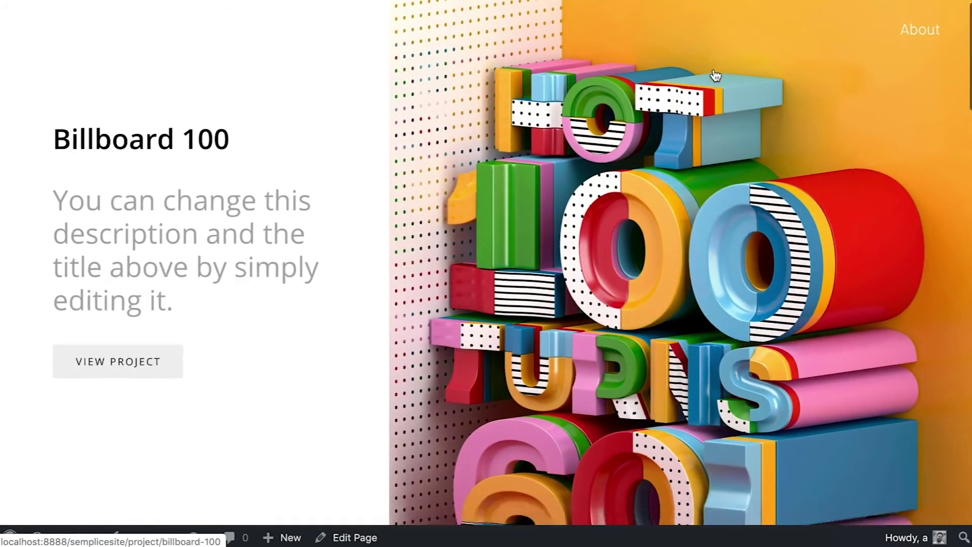
{"action": "scroll", "coordinate": [715, 76], "scroll_direction": "down", "scroll_amount": 2}
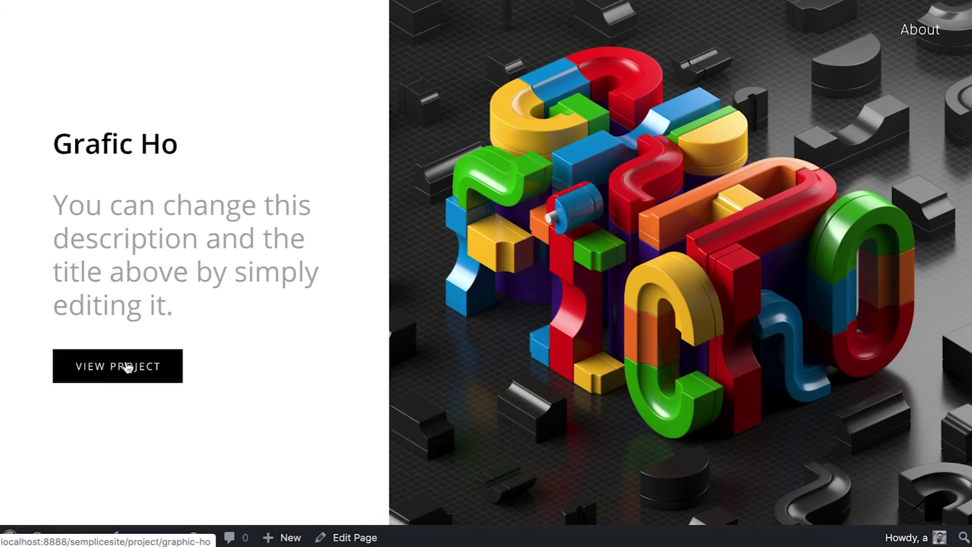
{"action": "scroll", "coordinate": [517, 342], "scroll_direction": "down", "scroll_amount": 3}
{"action": "scroll", "coordinate": [517, 342], "scroll_direction": "down", "scroll_amount": 3}
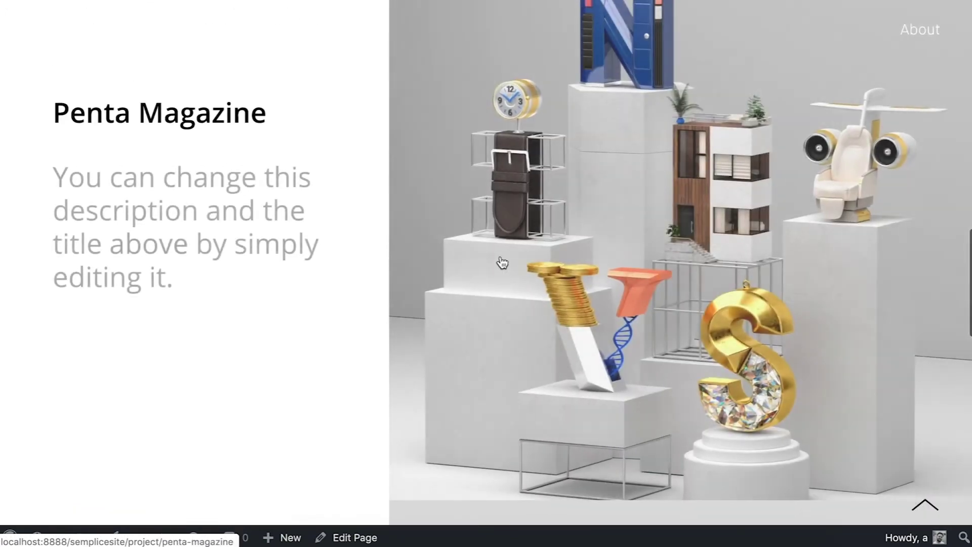
{"action": "scroll", "coordinate": [501, 262], "scroll_direction": "down", "scroll_amount": 3}
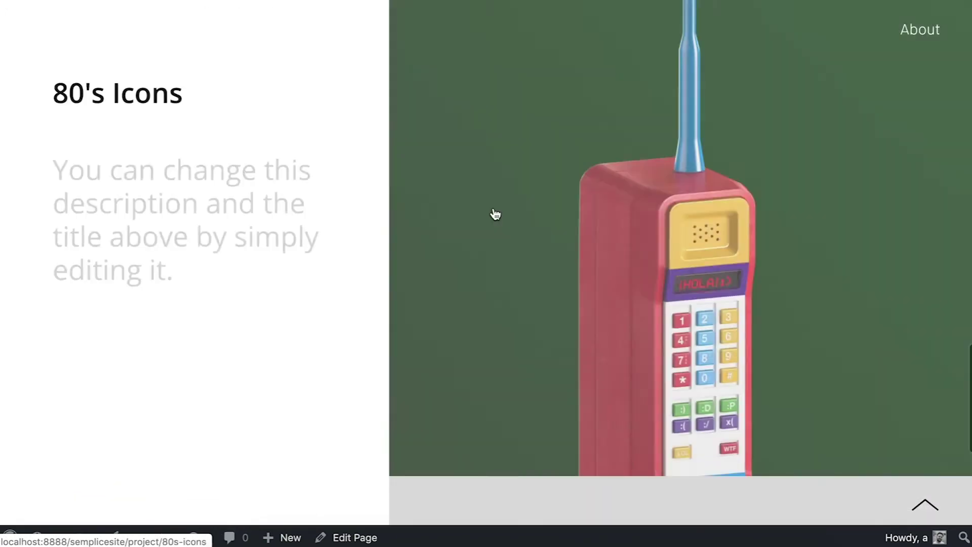
{"action": "scroll", "coordinate": [495, 213], "scroll_direction": "down", "scroll_amount": 3}
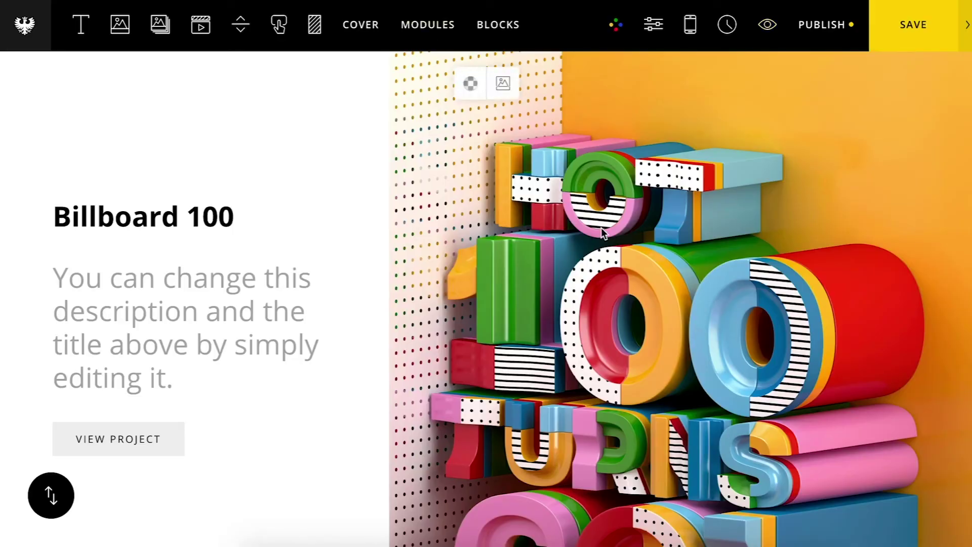
Step: Set the grid Layout to 'Mixed, title starts left' after briefly trying images-left
{"action": "left_click", "coordinate": [601, 227]}
{"action": "scroll", "coordinate": [778, 322], "scroll_direction": "down", "scroll_amount": 2}
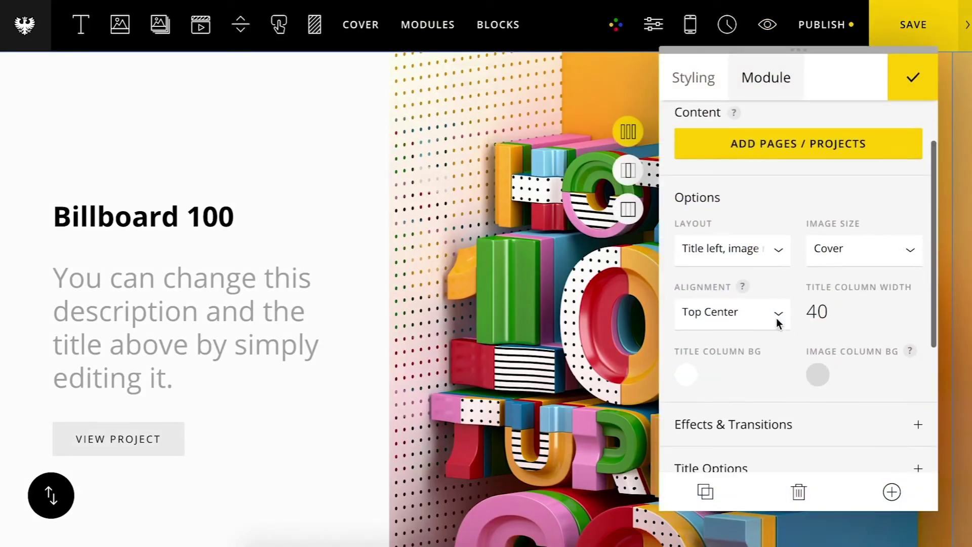
{"action": "left_click", "coordinate": [741, 245]}
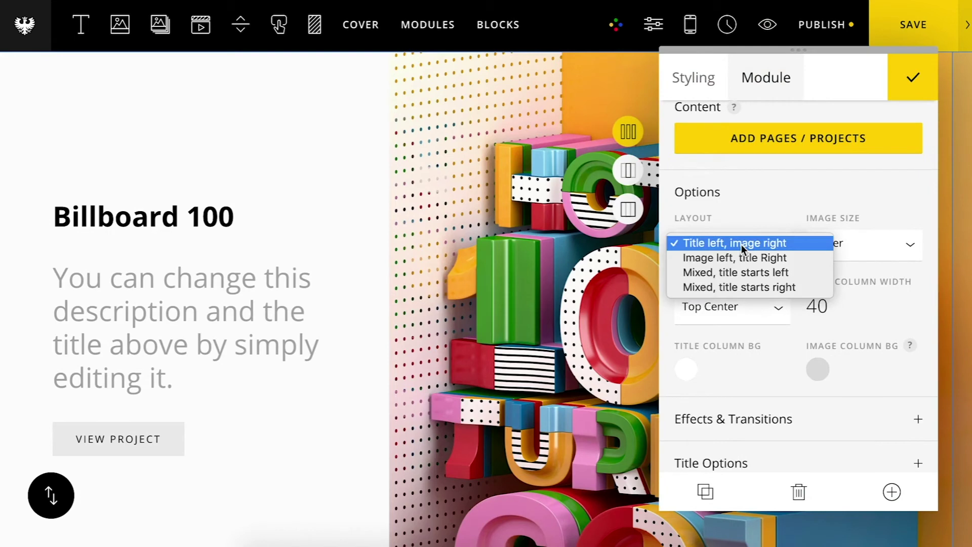
{"action": "left_click", "coordinate": [742, 252]}
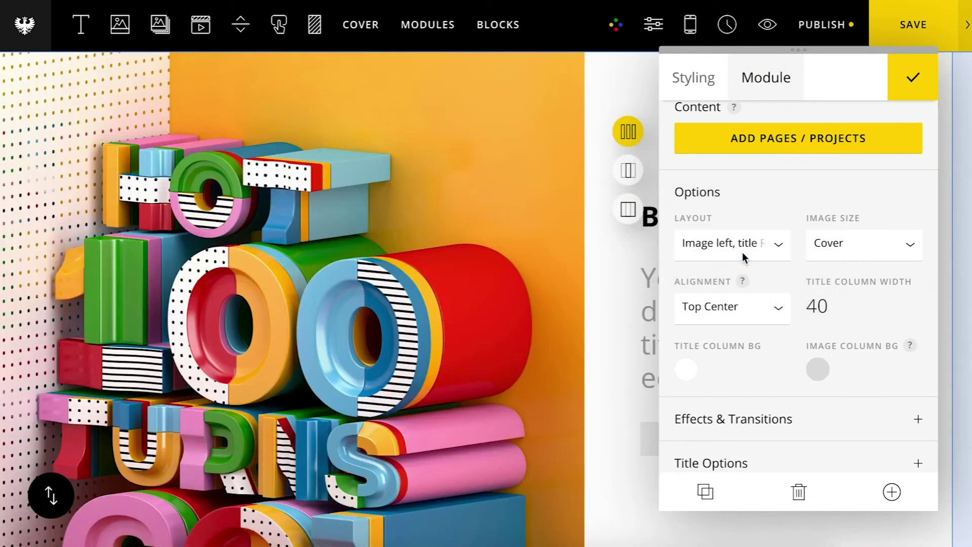
{"action": "left_click", "coordinate": [742, 244]}
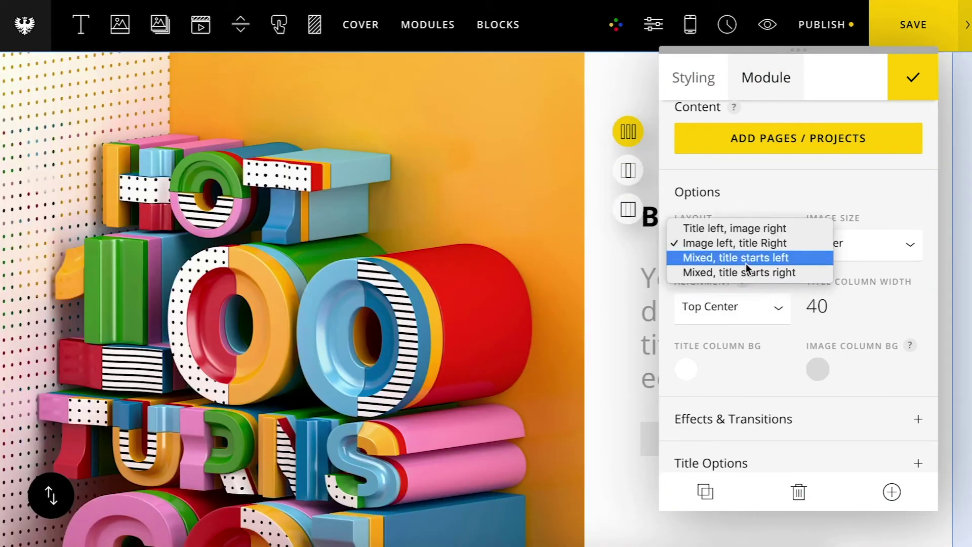
{"action": "left_click", "coordinate": [746, 263]}
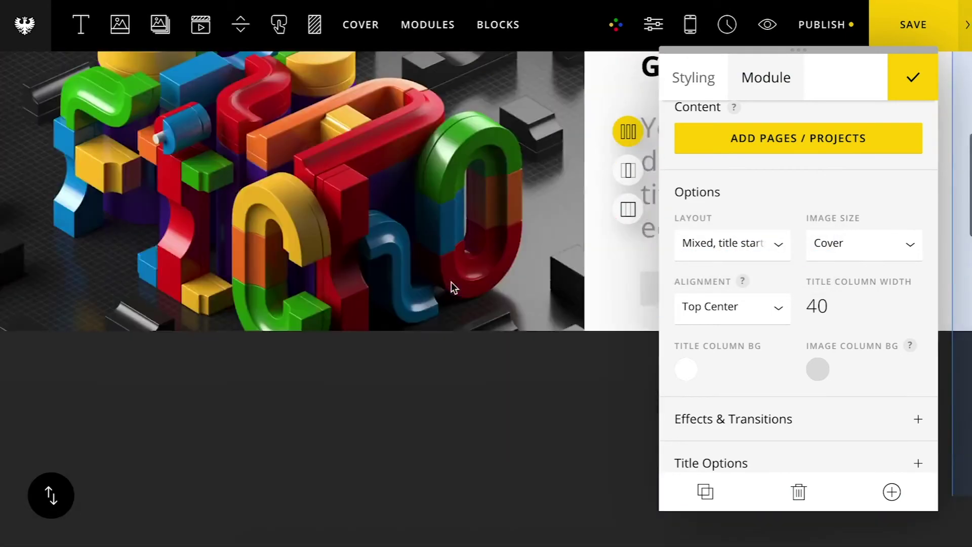
{"action": "scroll", "coordinate": [451, 281], "scroll_direction": "down", "scroll_amount": 4}
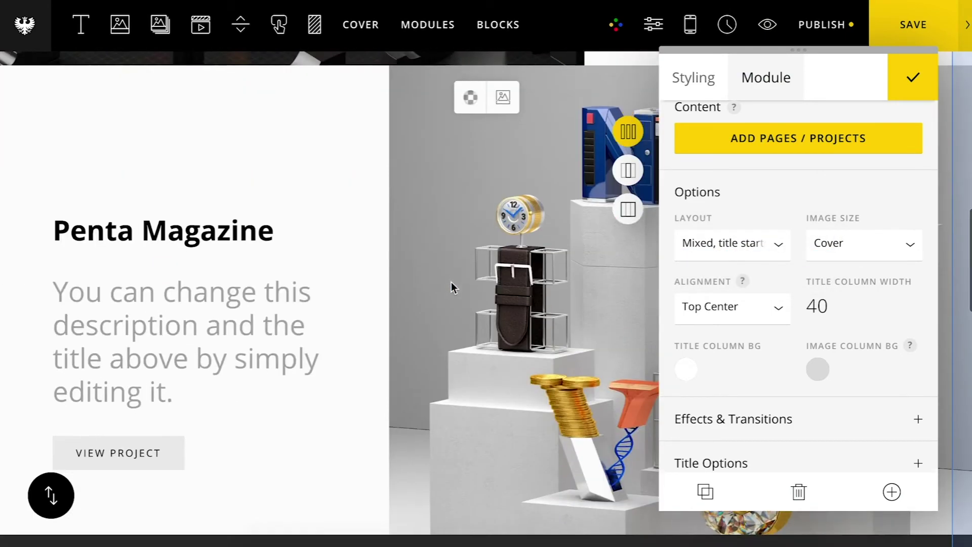
{"action": "scroll", "coordinate": [463, 352], "scroll_direction": "up", "scroll_amount": 5}
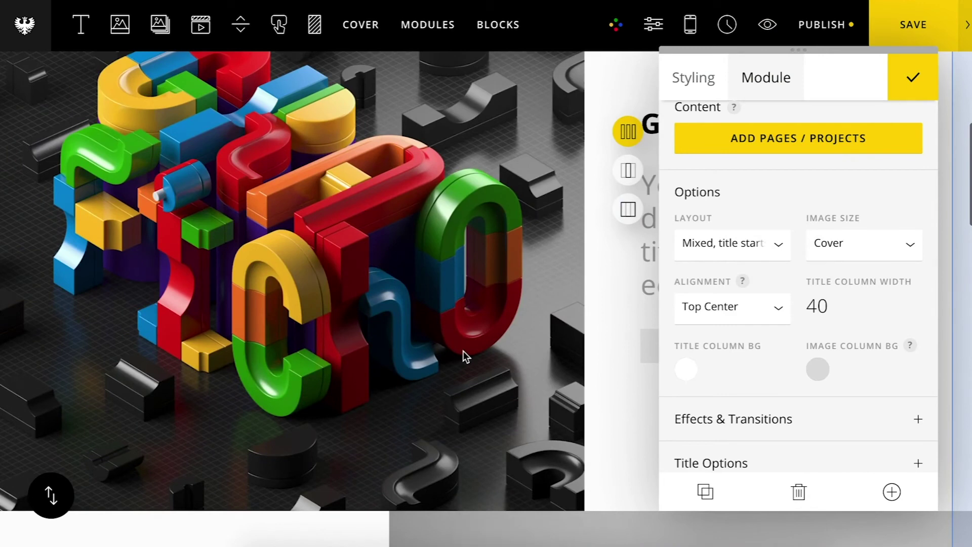
{"action": "scroll", "coordinate": [463, 351], "scroll_direction": "up", "scroll_amount": 5}
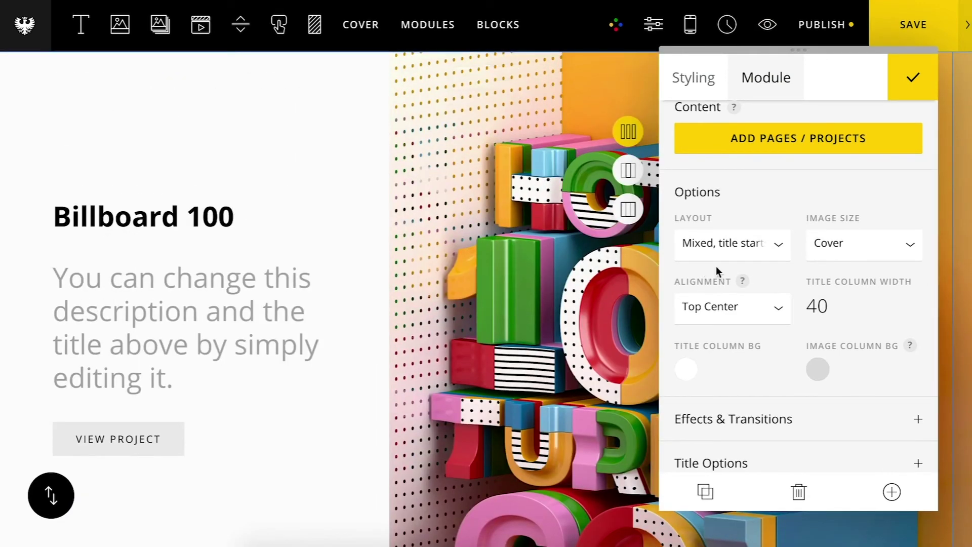
{"action": "left_click", "coordinate": [838, 244]}
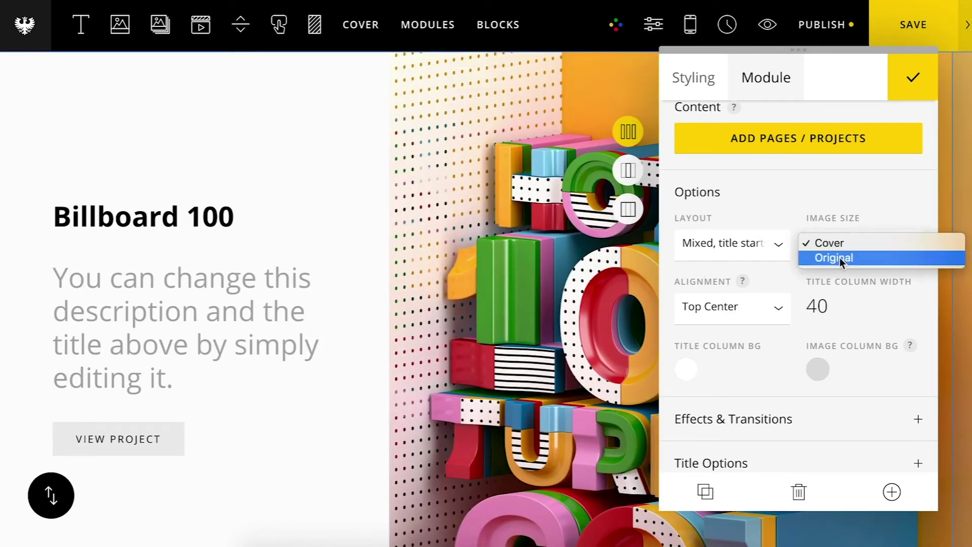
Step: Try the Original and Cover image sizes, then give the image columns a yellow #ffd300 background
{"action": "left_click", "coordinate": [840, 257]}
{"action": "left_click", "coordinate": [840, 242]}
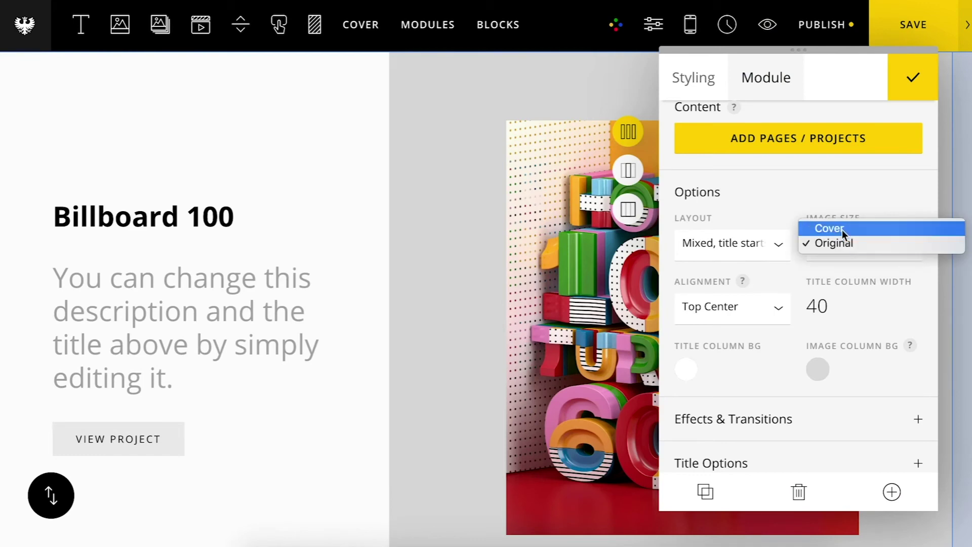
{"action": "left_click", "coordinate": [842, 229]}
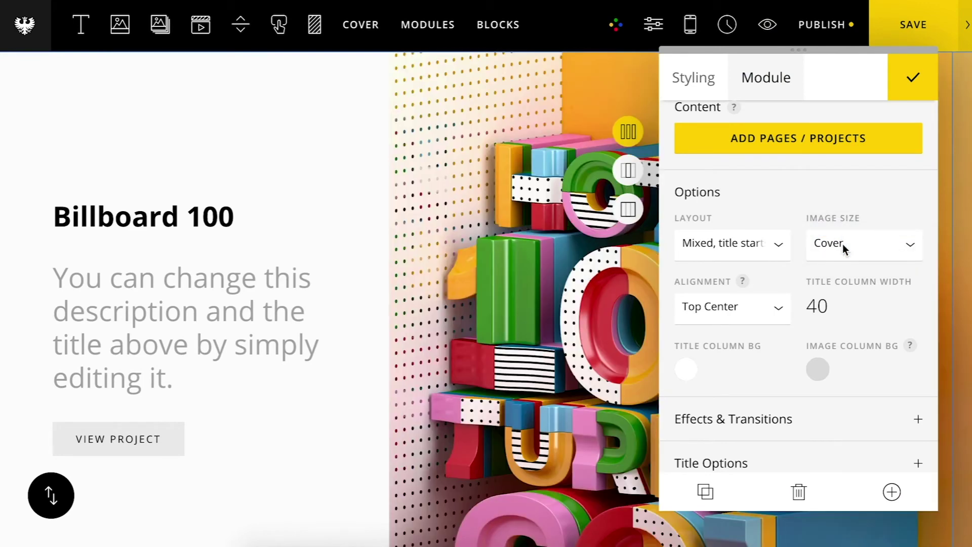
{"action": "left_click", "coordinate": [842, 244]}
{"action": "left_click", "coordinate": [829, 375]}
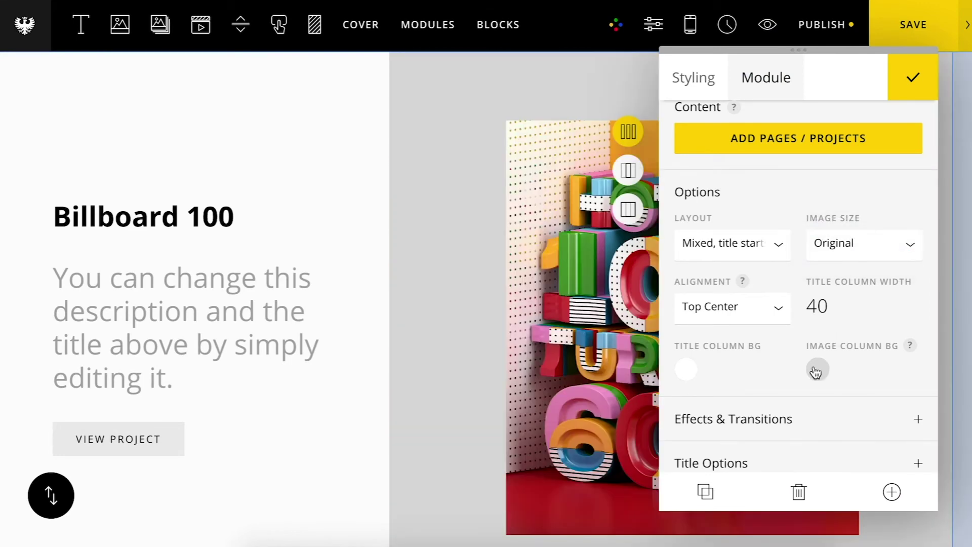
{"action": "left_click", "coordinate": [817, 368]}
{"action": "left_click", "coordinate": [758, 435]}
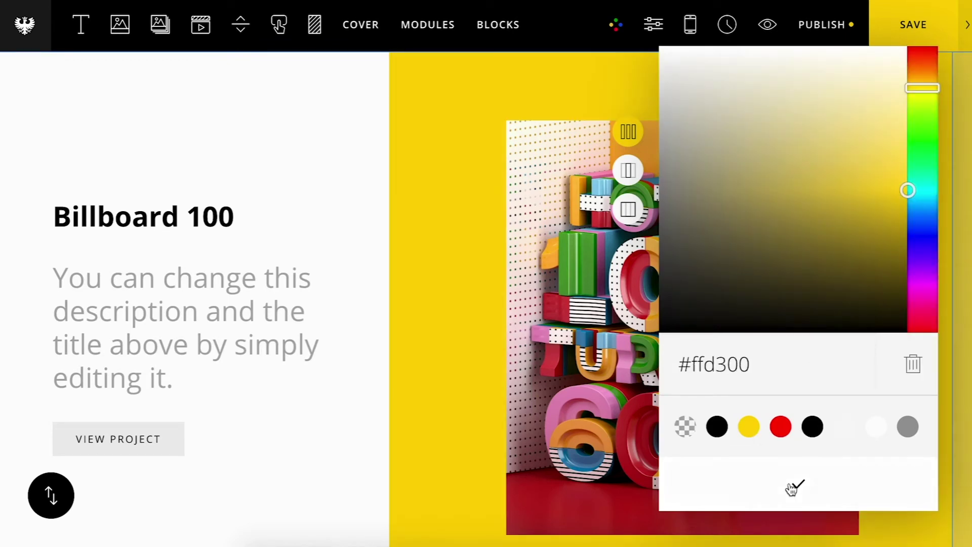
{"action": "left_click", "coordinate": [798, 483]}
Step: Leave title alignment at Top Center and set the project image size back to Cover
{"action": "scroll", "coordinate": [616, 335], "scroll_direction": "down", "scroll_amount": 5}
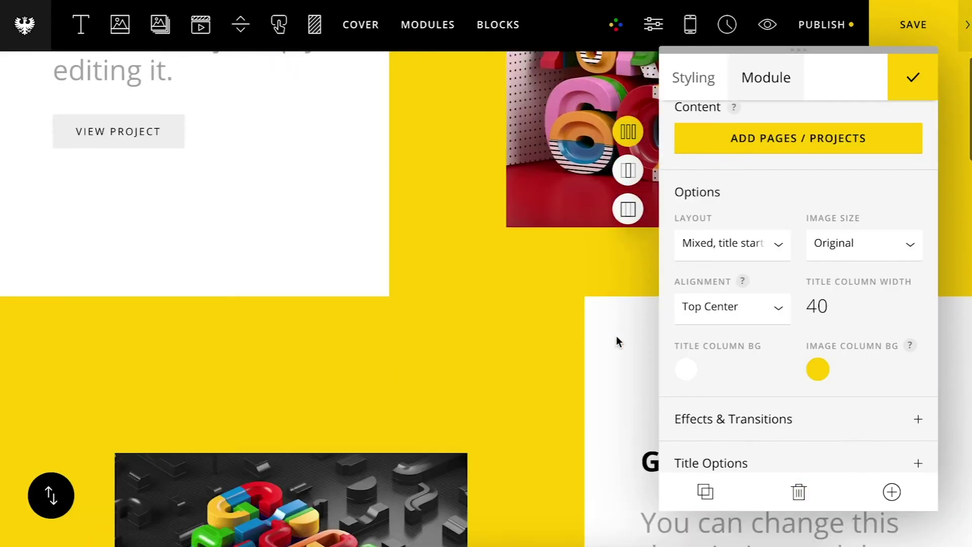
{"action": "scroll", "coordinate": [616, 336], "scroll_direction": "down", "scroll_amount": 5}
{"action": "scroll", "coordinate": [615, 335], "scroll_direction": "down", "scroll_amount": 10}
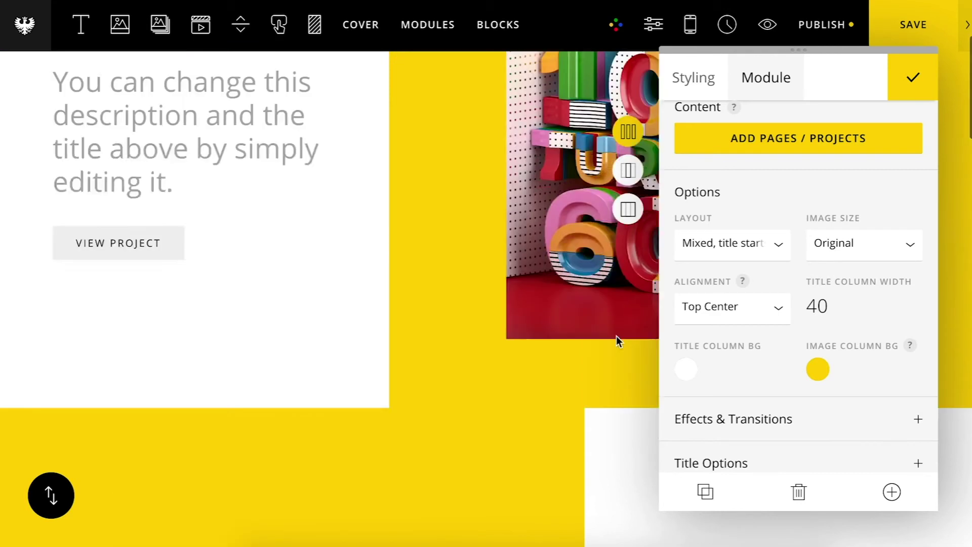
{"action": "scroll", "coordinate": [616, 336], "scroll_direction": "up", "scroll_amount": 3}
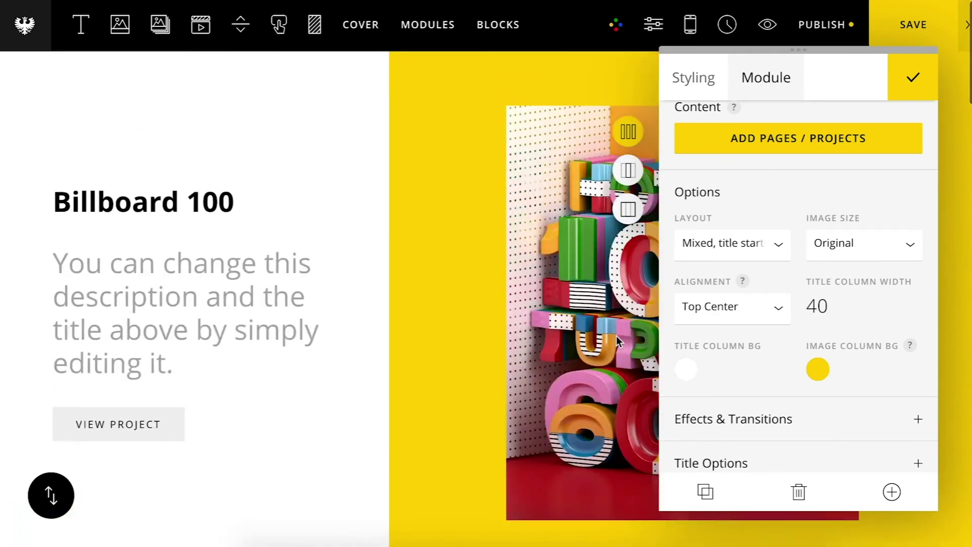
{"action": "left_click", "coordinate": [752, 311]}
{"action": "left_click", "coordinate": [752, 305]}
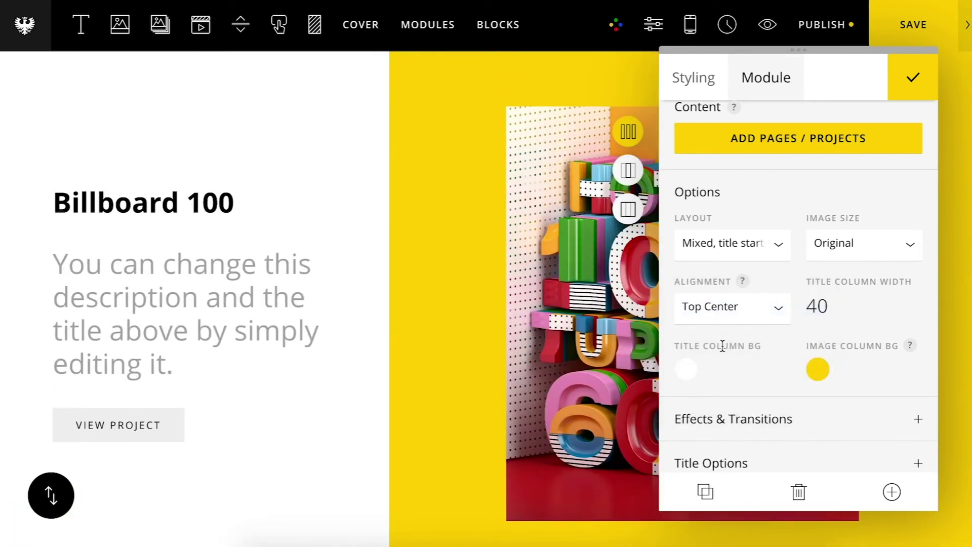
{"action": "left_click", "coordinate": [837, 248]}
{"action": "left_click", "coordinate": [838, 224]}
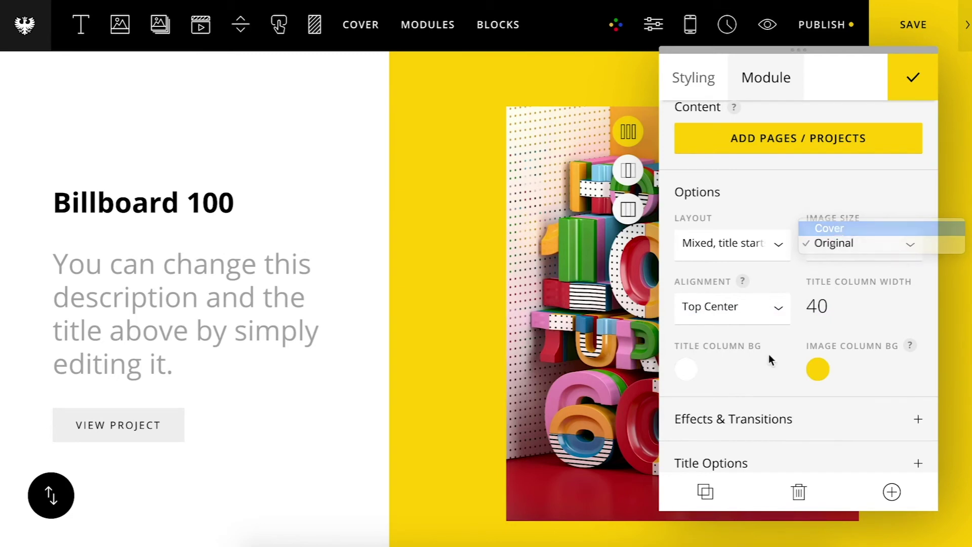
{"action": "scroll", "coordinate": [753, 370], "scroll_direction": "down", "scroll_amount": 4}
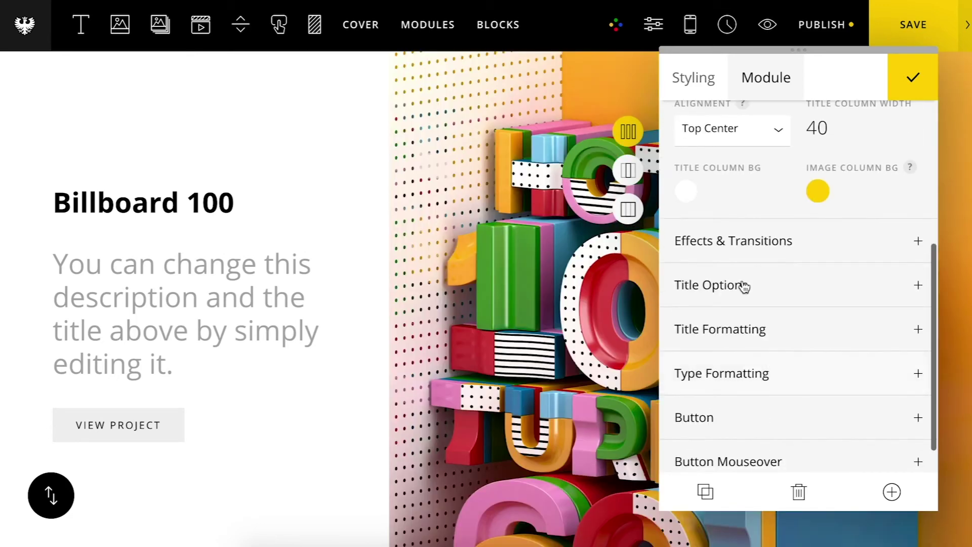
Step: Set Reveal on Scroll to No and raise Parallax Intensity from Subtle to Intense
{"action": "left_click", "coordinate": [746, 225]}
{"action": "scroll", "coordinate": [744, 223], "scroll_direction": "down", "scroll_amount": 2}
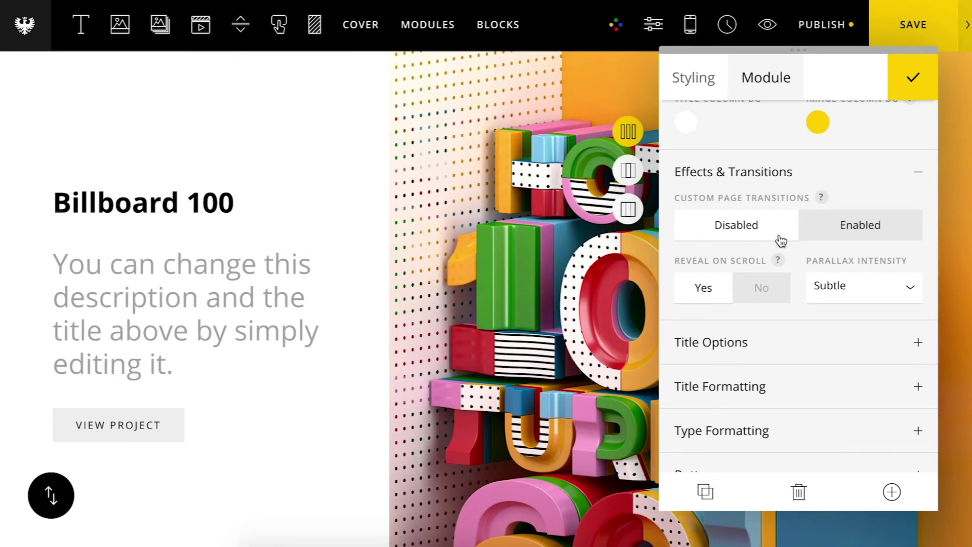
{"action": "left_click", "coordinate": [768, 288]}
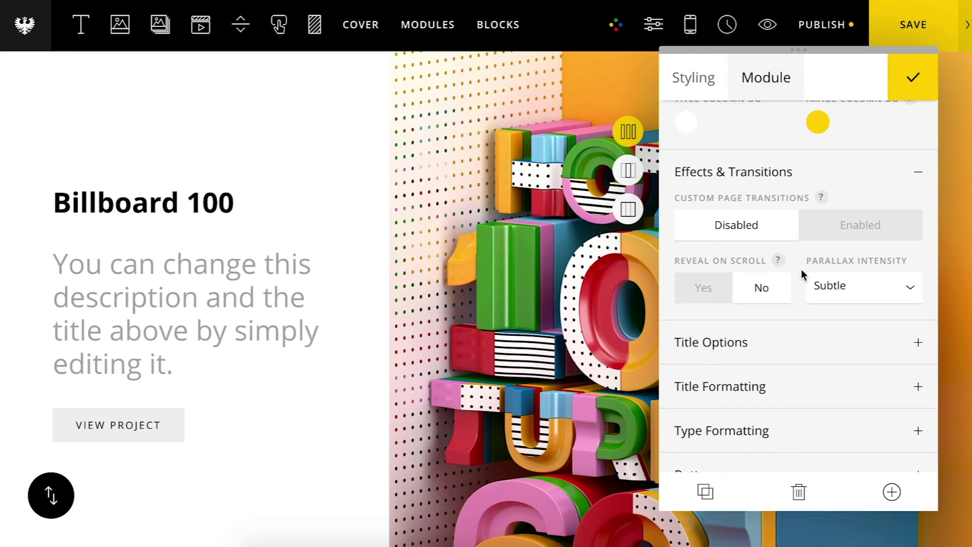
{"action": "left_click", "coordinate": [828, 283]}
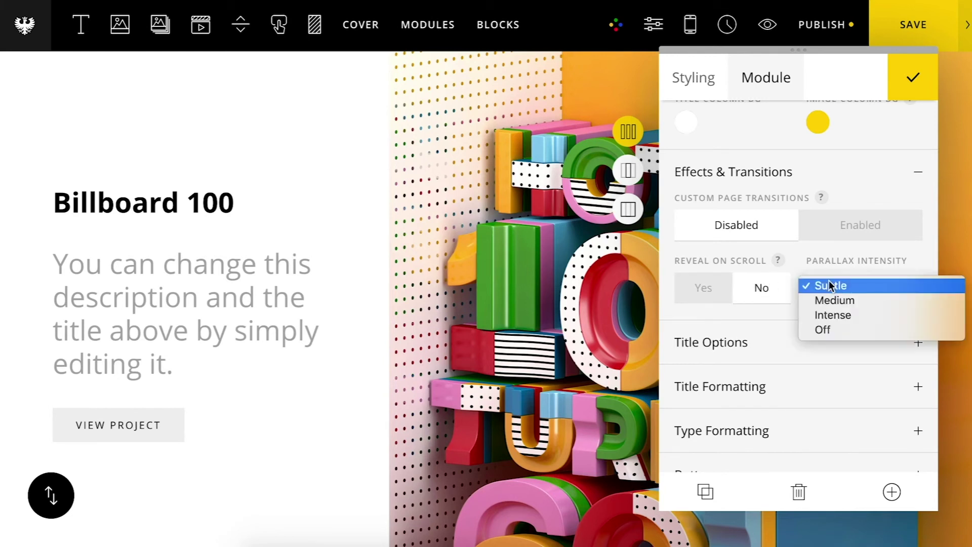
{"action": "left_click", "coordinate": [831, 313]}
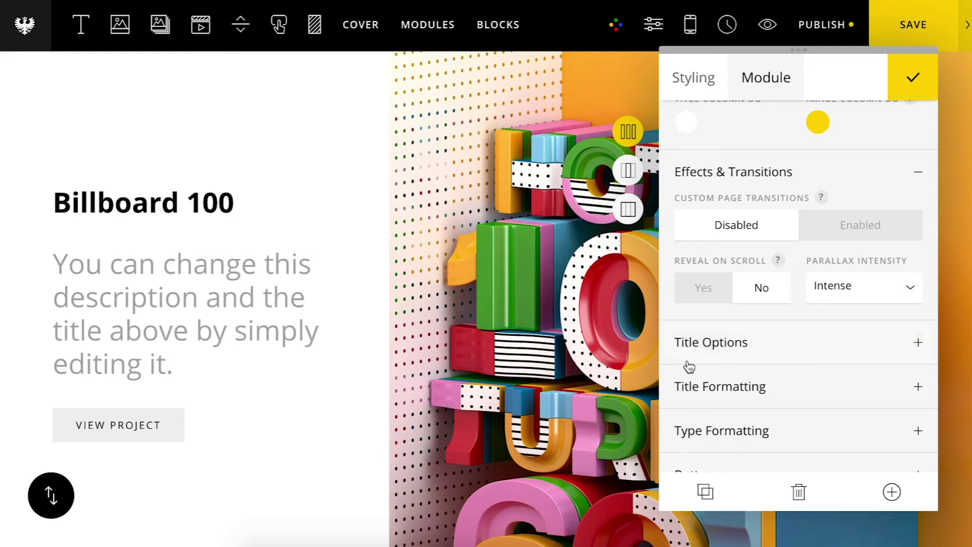
{"action": "scroll", "coordinate": [688, 364], "scroll_direction": "down", "scroll_amount": 3}
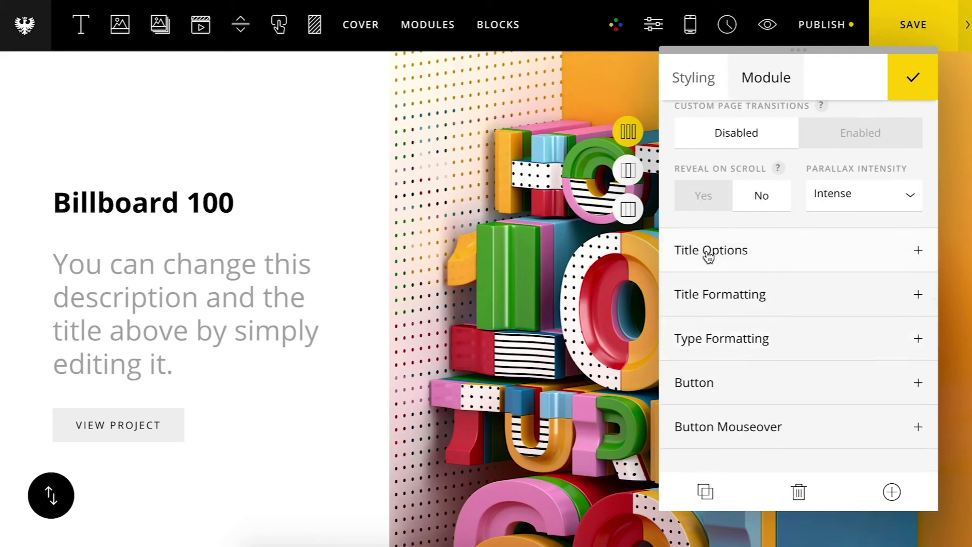
Step: Cycle title Visibility through title-only and description-only, ending on 'Show both title and description'
{"action": "left_click", "coordinate": [802, 245]}
{"action": "scroll", "coordinate": [779, 288], "scroll_direction": "down", "scroll_amount": 2}
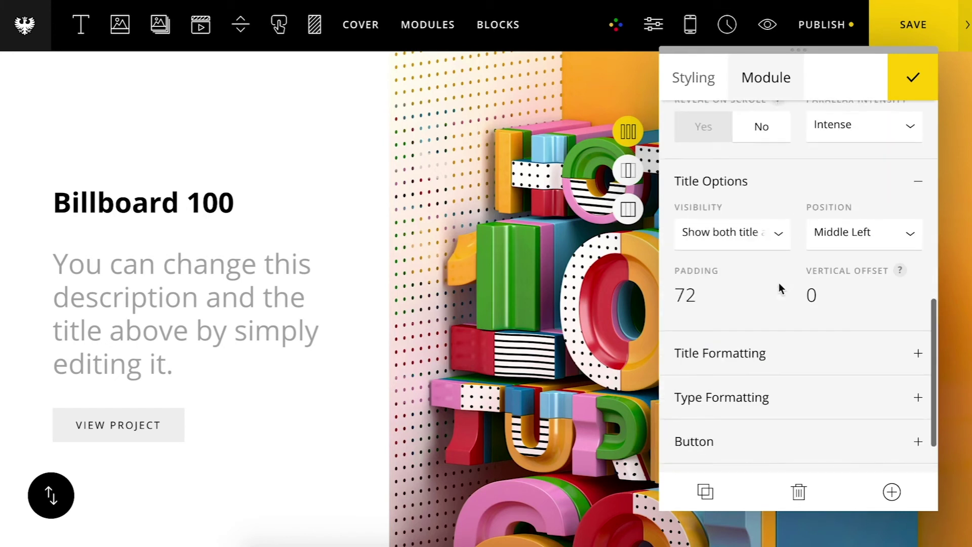
{"action": "left_click", "coordinate": [751, 234]}
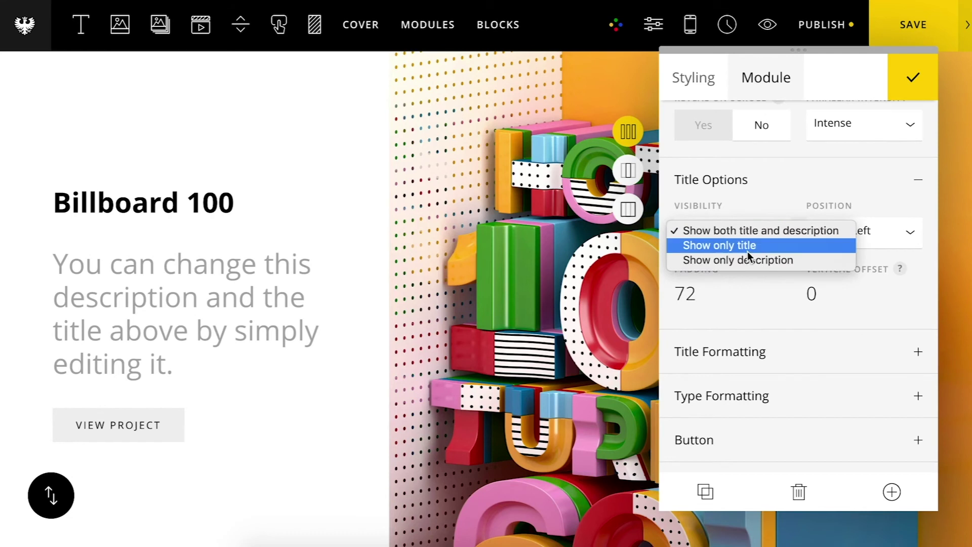
{"action": "left_click", "coordinate": [747, 248]}
{"action": "left_click", "coordinate": [744, 230]}
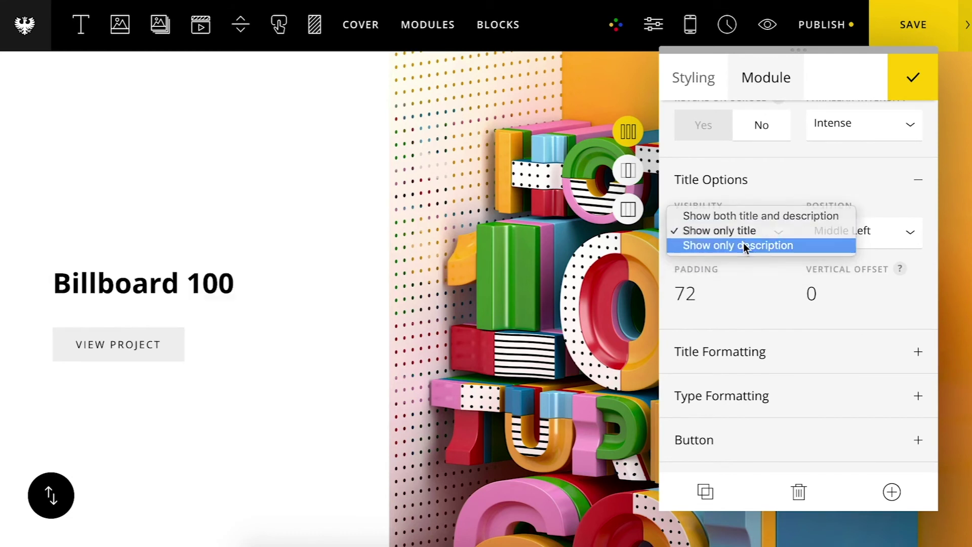
{"action": "left_click", "coordinate": [743, 245]}
{"action": "left_click", "coordinate": [728, 235]}
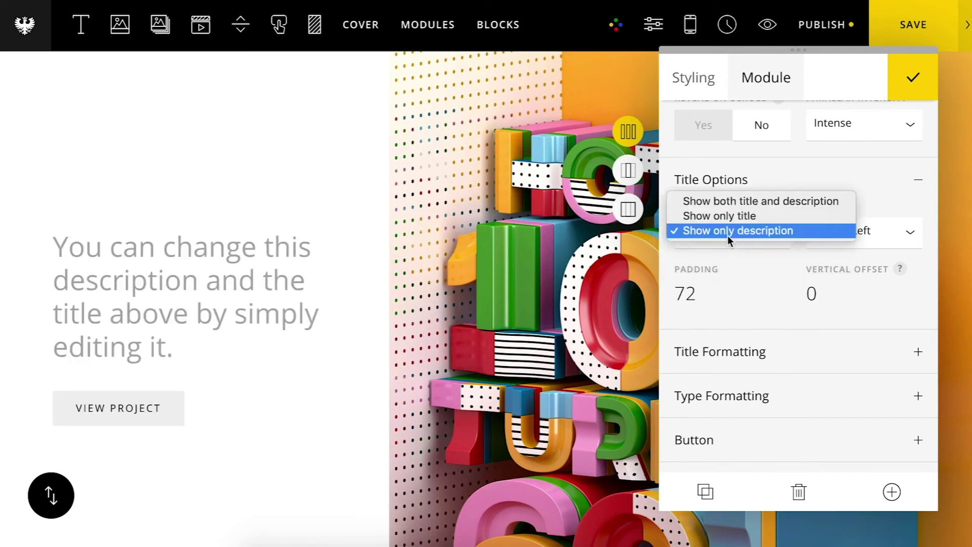
{"action": "left_click", "coordinate": [731, 205]}
{"action": "scroll", "coordinate": [756, 322], "scroll_direction": "down", "scroll_amount": 2}
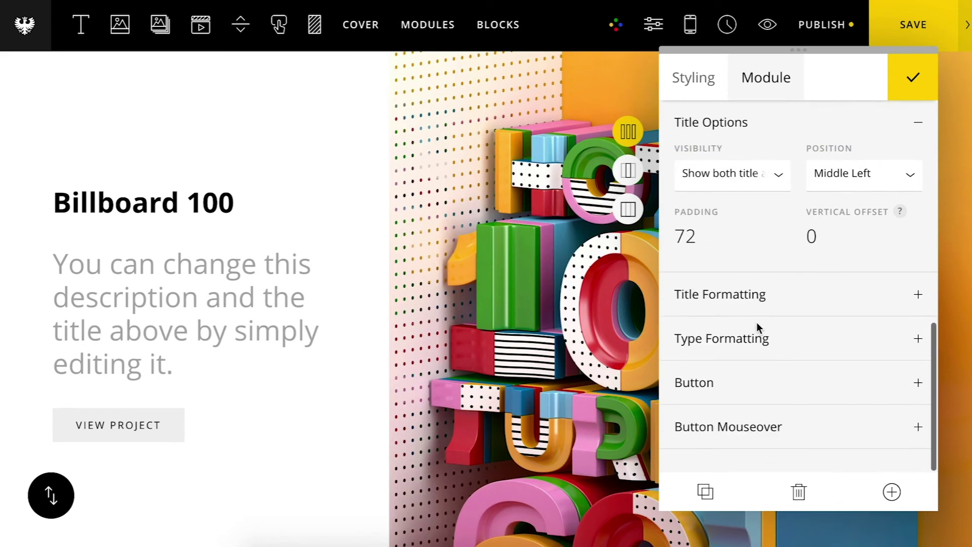
{"action": "left_click", "coordinate": [769, 295]}
Step: Set the title font to Maison Neue Extended Bold at size 34
{"action": "scroll", "coordinate": [766, 293], "scroll_direction": "down", "scroll_amount": 3}
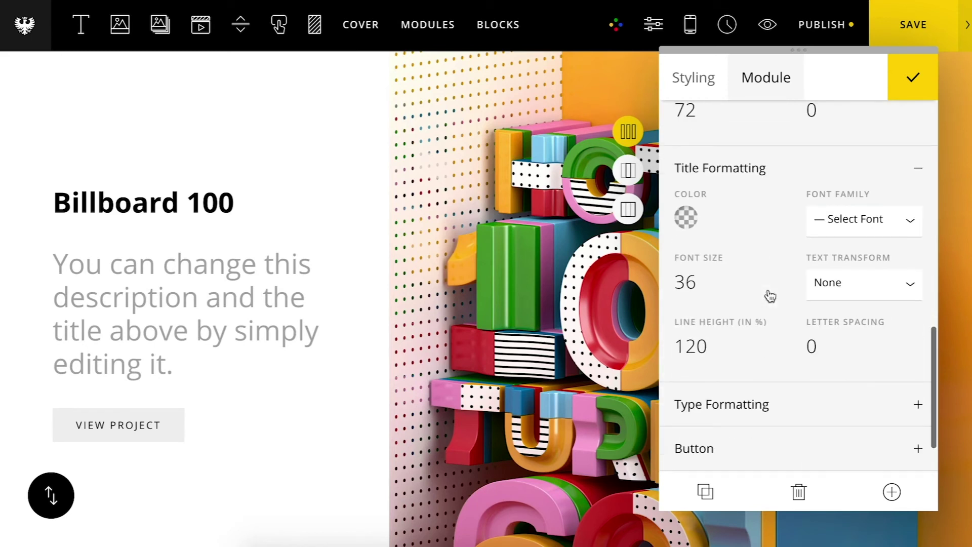
{"action": "left_click", "coordinate": [846, 217]}
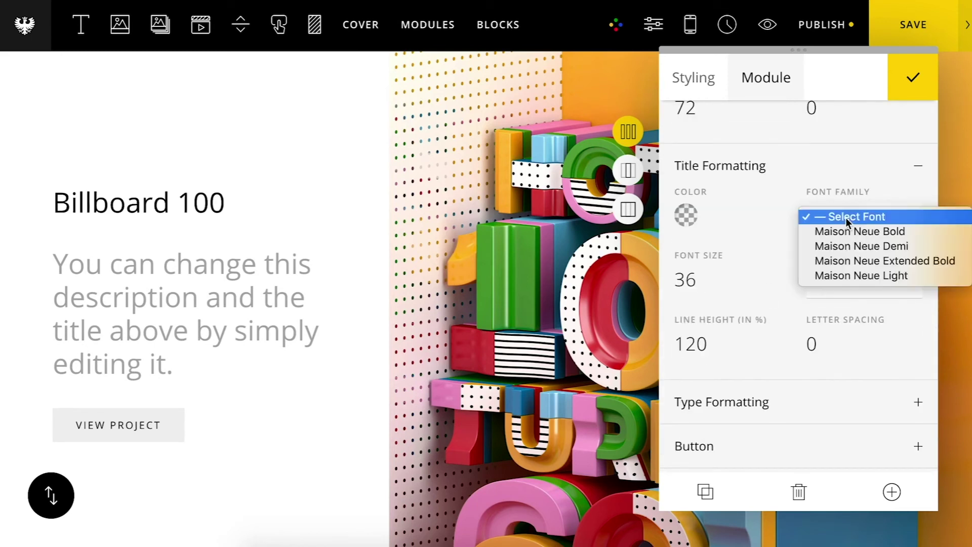
{"action": "left_click", "coordinate": [852, 261]}
{"action": "mouse_move", "coordinate": [714, 289]}
{"action": "left_mouse_down"}
{"action": "mouse_move", "coordinate": [713, 263]}
{"action": "mouse_move", "coordinate": [715, 280]}
{"action": "left_mouse_up"}
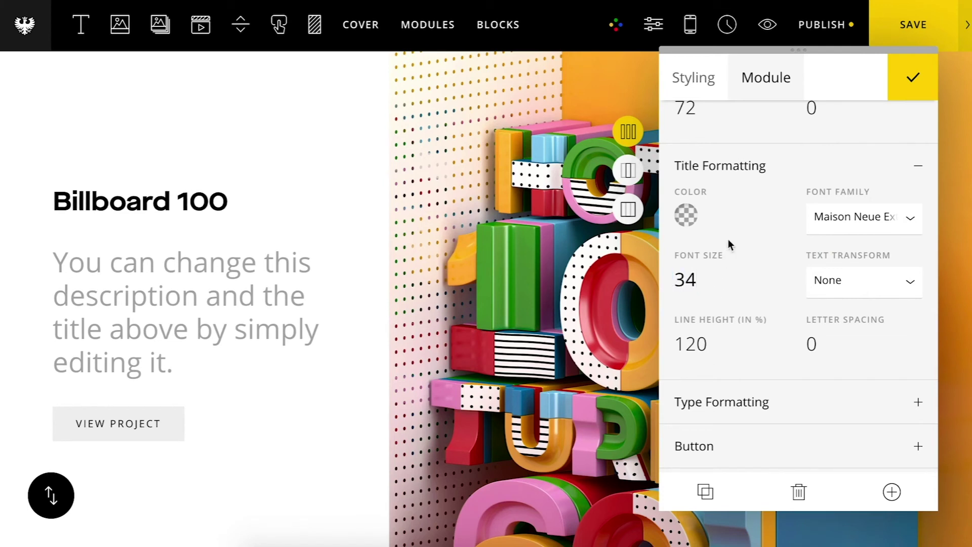
Step: Set the description in Maison Neue Light with light grey #b5b5b5 text
{"action": "left_click", "coordinate": [748, 417]}
{"action": "scroll", "coordinate": [754, 390], "scroll_direction": "down", "scroll_amount": 5}
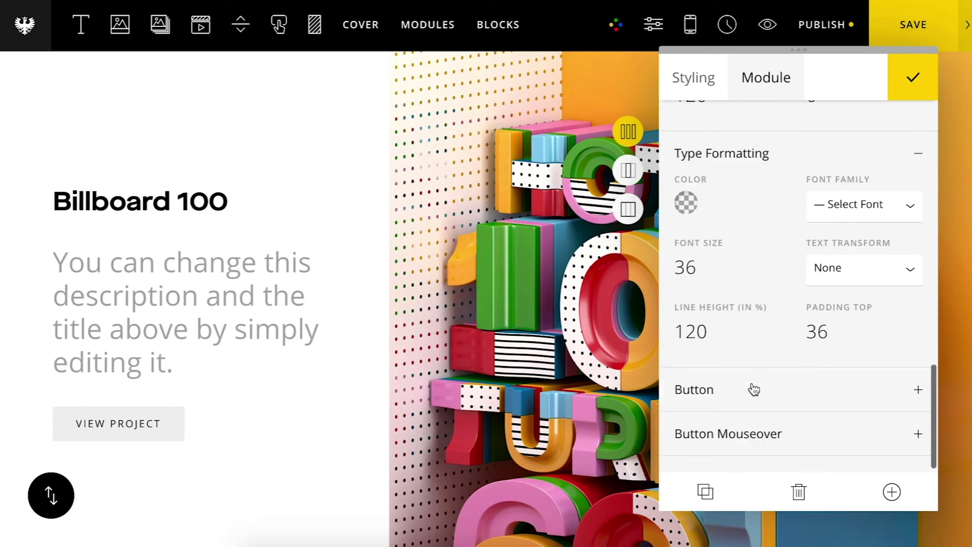
{"action": "left_click", "coordinate": [851, 206]}
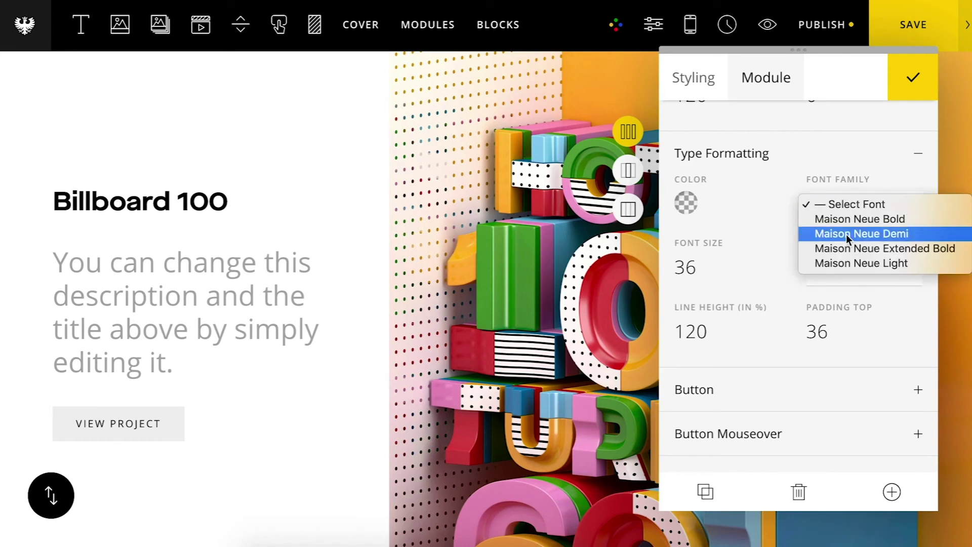
{"action": "left_click", "coordinate": [843, 264]}
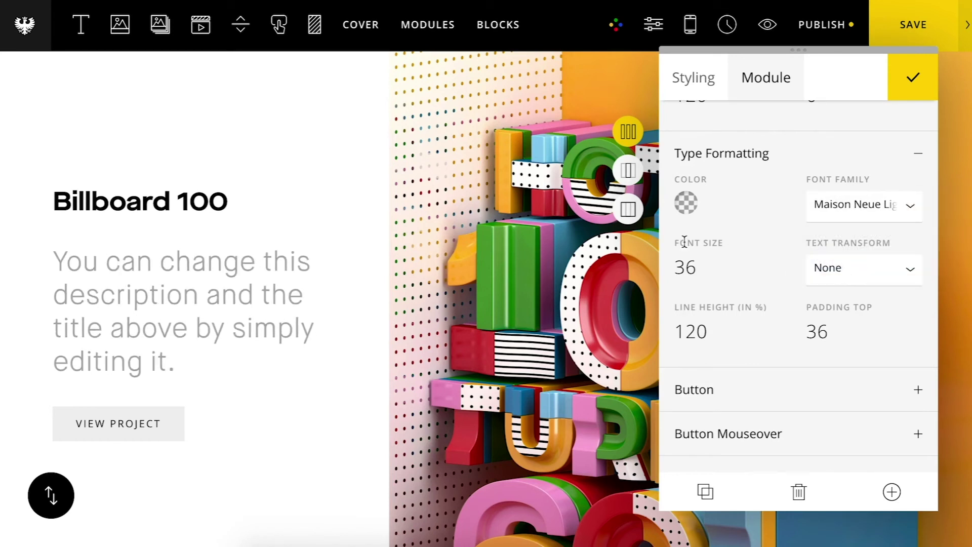
{"action": "left_click", "coordinate": [688, 202]}
{"action": "mouse_move", "coordinate": [688, 248]}
{"action": "left_mouse_down"}
{"action": "mouse_move", "coordinate": [660, 325]}
{"action": "mouse_move", "coordinate": [657, 131]}
{"action": "left_mouse_up"}
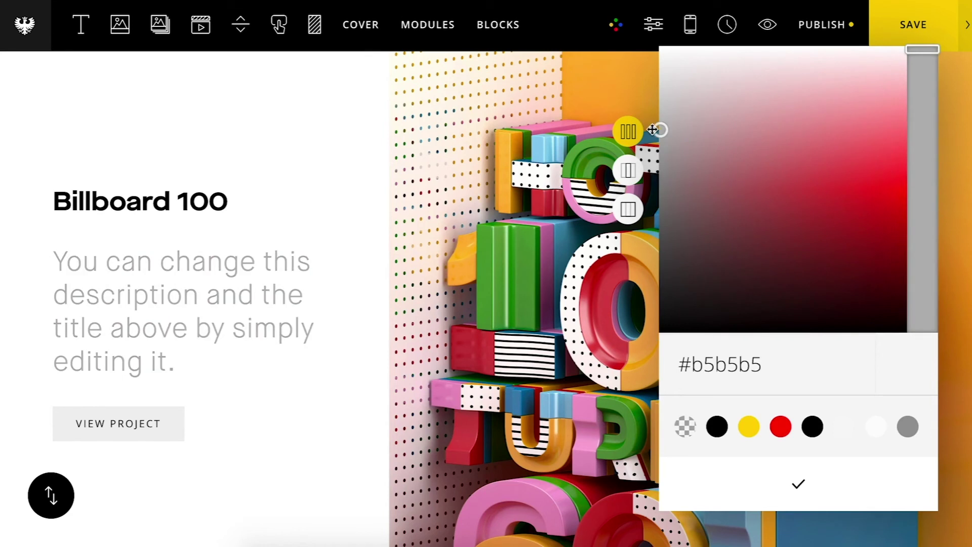
{"action": "left_click", "coordinate": [785, 476]}
{"action": "scroll", "coordinate": [787, 253], "scroll_direction": "down", "scroll_amount": 1}
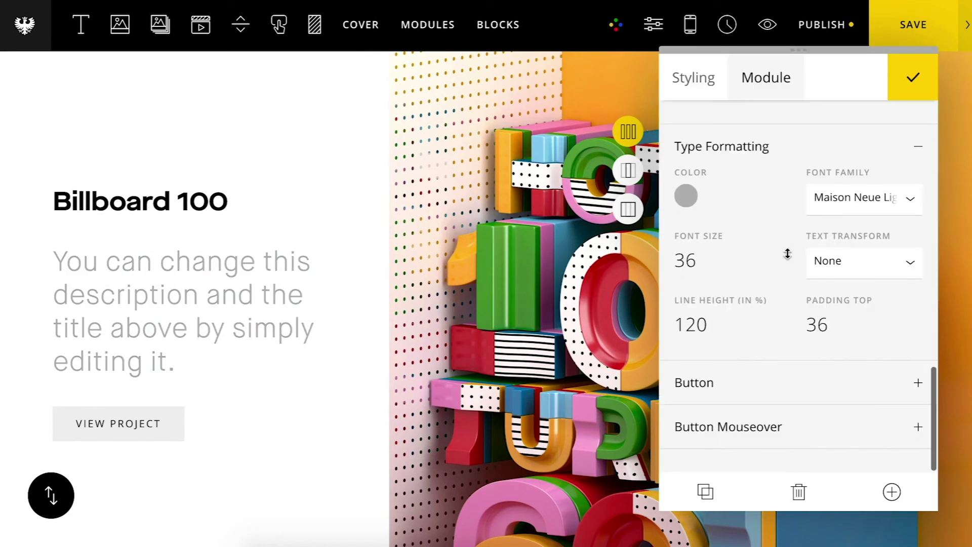
{"action": "left_click", "coordinate": [743, 369]}
{"action": "scroll", "coordinate": [744, 330], "scroll_direction": "down", "scroll_amount": 7}
Step: Relabel the button 'VIEW', keeping it visible with the boxed button style
{"action": "scroll", "coordinate": [747, 243], "scroll_direction": "up", "scroll_amount": 3}
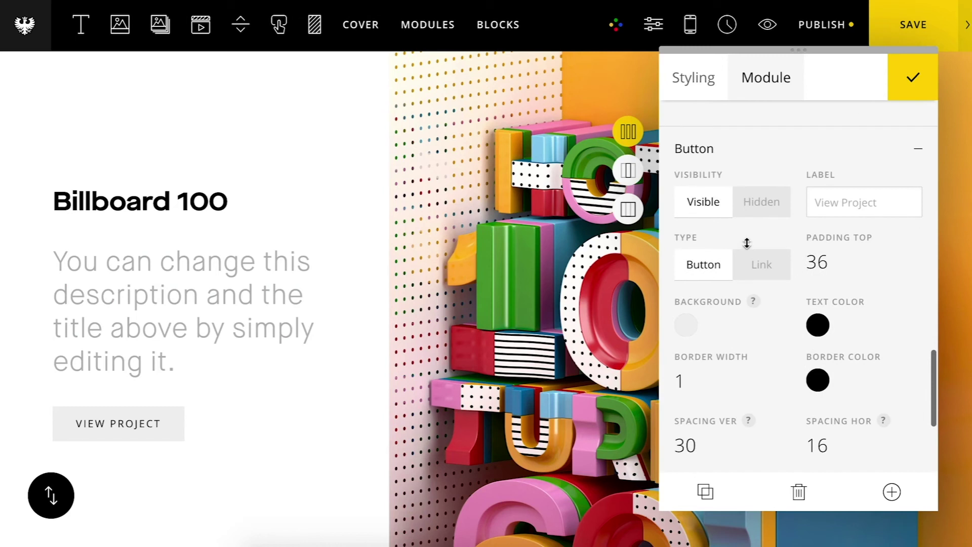
{"action": "left_click", "coordinate": [752, 215]}
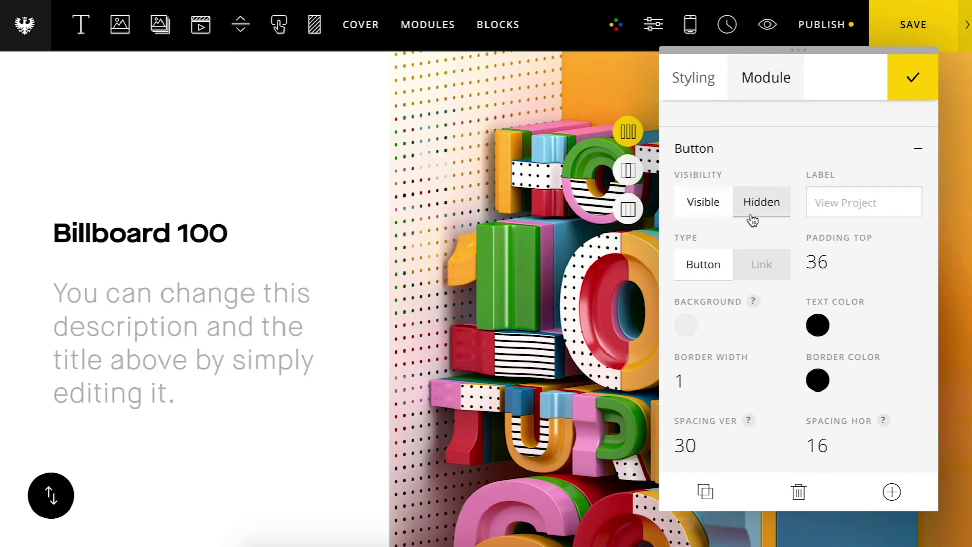
{"action": "left_click", "coordinate": [723, 207]}
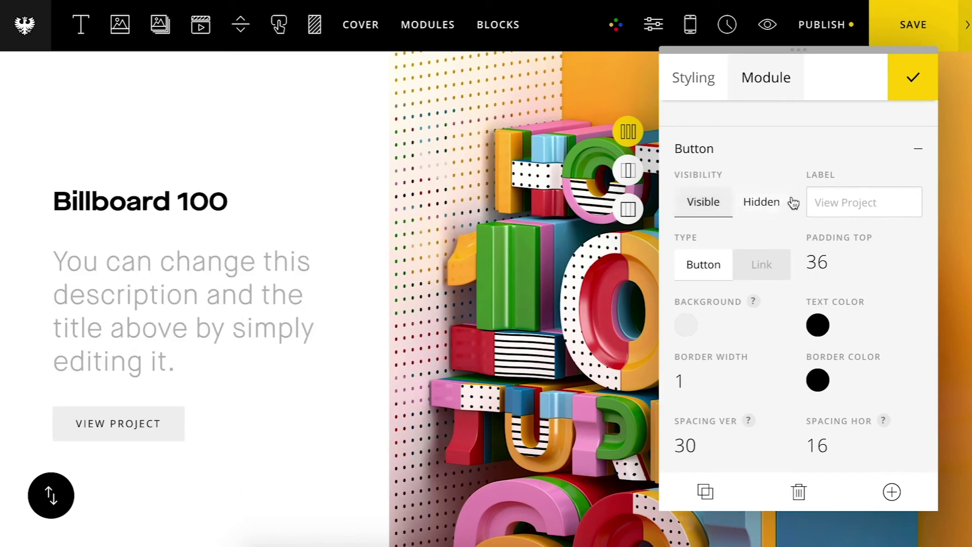
{"action": "left_click", "coordinate": [878, 200]}
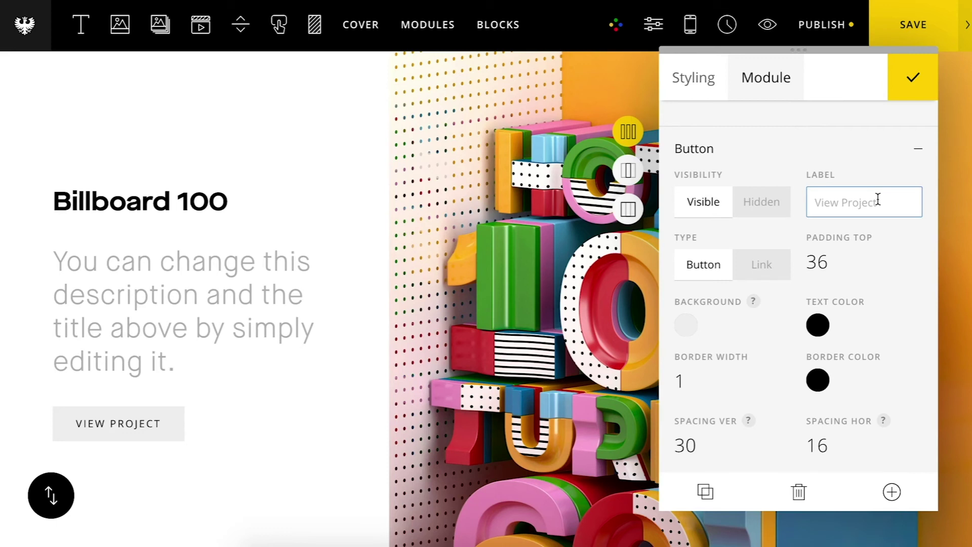
{"action": "type", "text": "VIEW"}
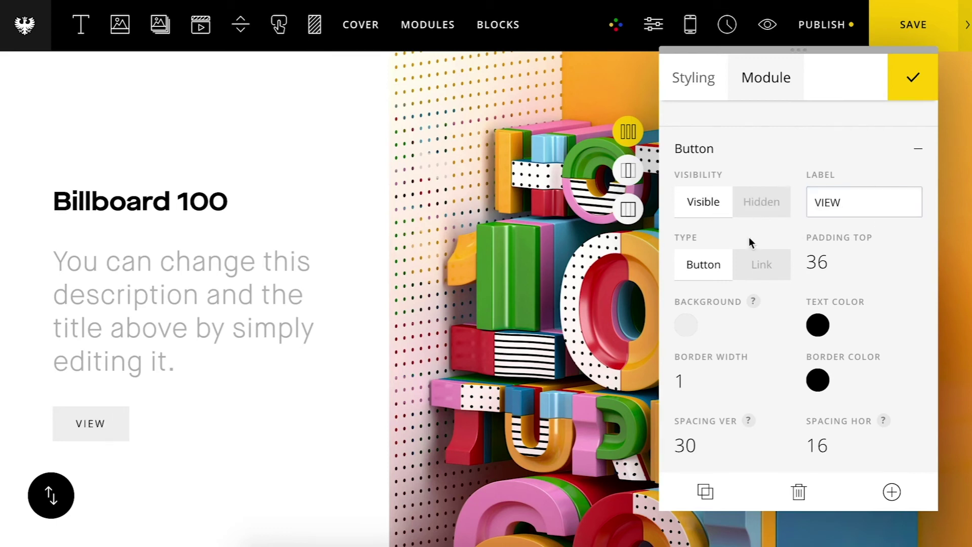
{"action": "left_click", "coordinate": [757, 266]}
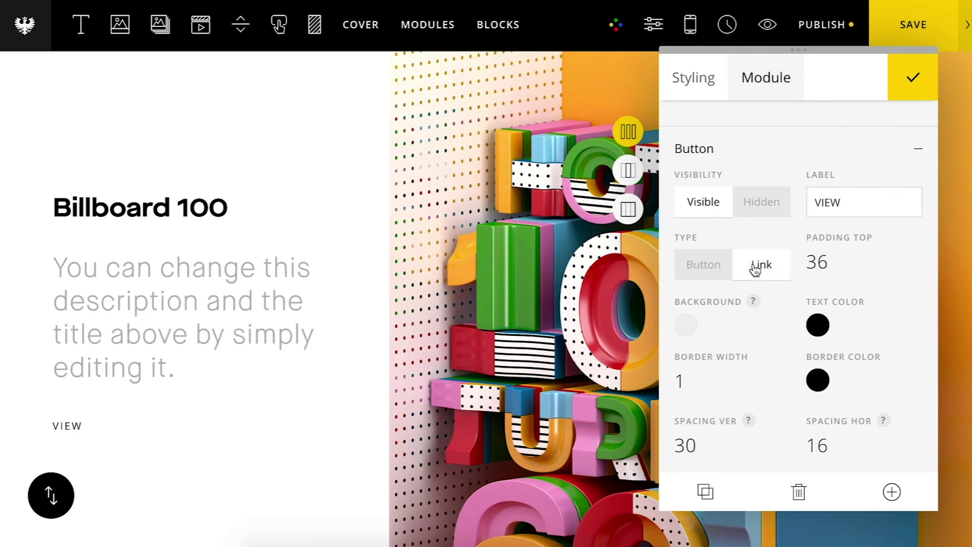
{"action": "left_click", "coordinate": [707, 267]}
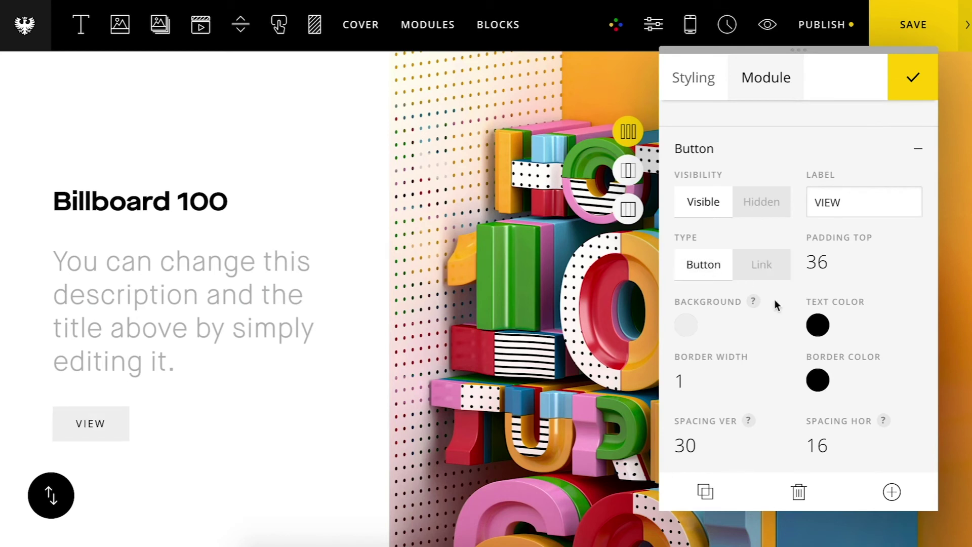
Step: Give the button a transparent background and a 1 px border
{"action": "scroll", "coordinate": [756, 346], "scroll_direction": "down", "scroll_amount": 3}
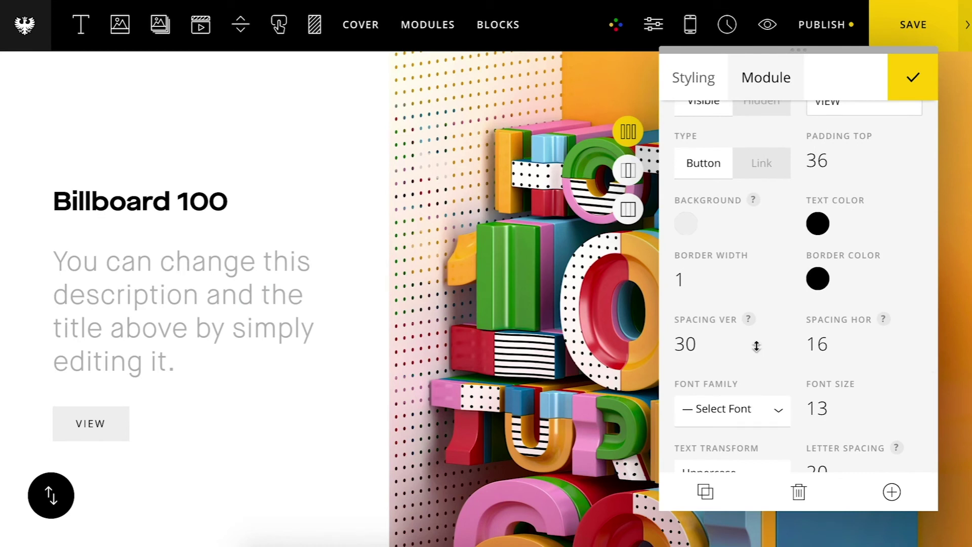
{"action": "scroll", "coordinate": [756, 346], "scroll_direction": "down", "scroll_amount": 2}
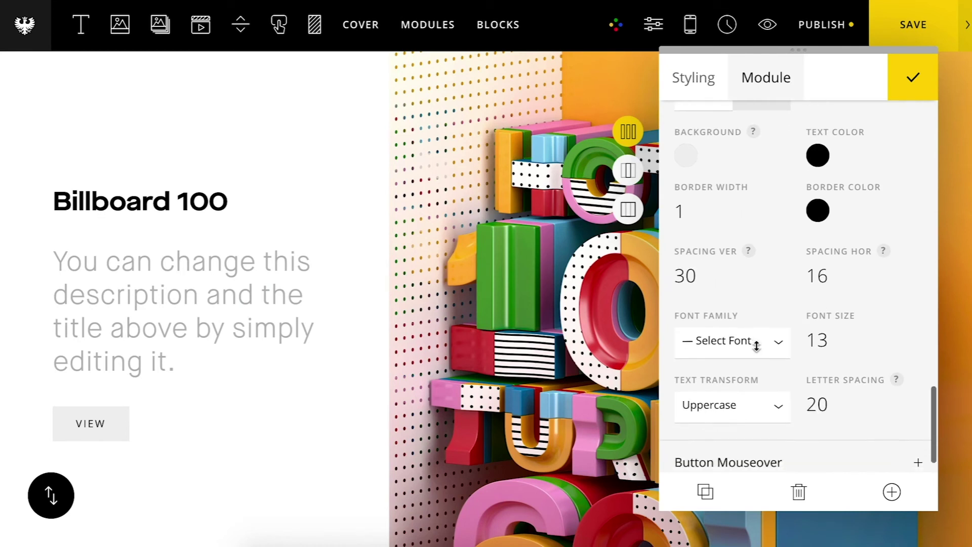
{"action": "left_click", "coordinate": [683, 162]}
{"action": "left_click", "coordinate": [685, 427]}
{"action": "left_click", "coordinate": [742, 469]}
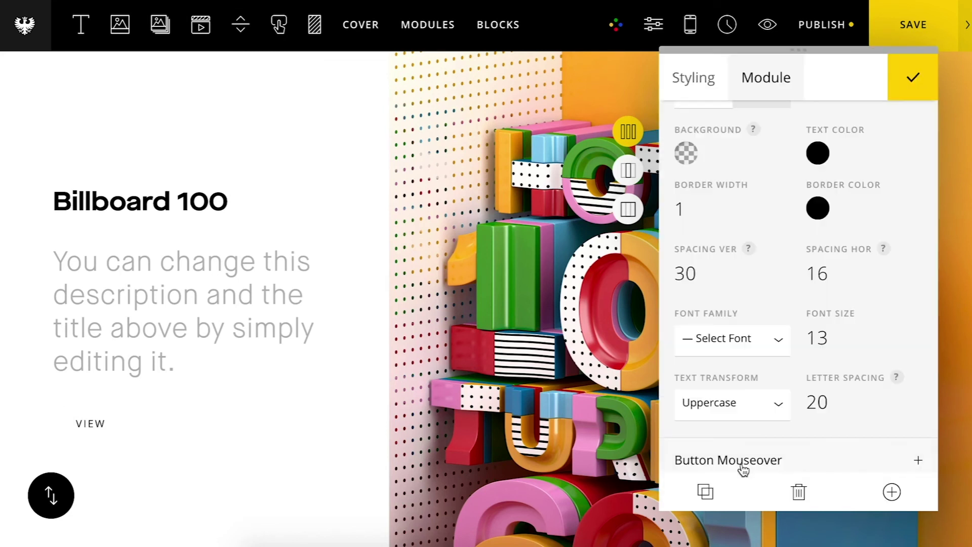
{"action": "left_click", "coordinate": [723, 210]}
{"action": "key", "text": "Up"}
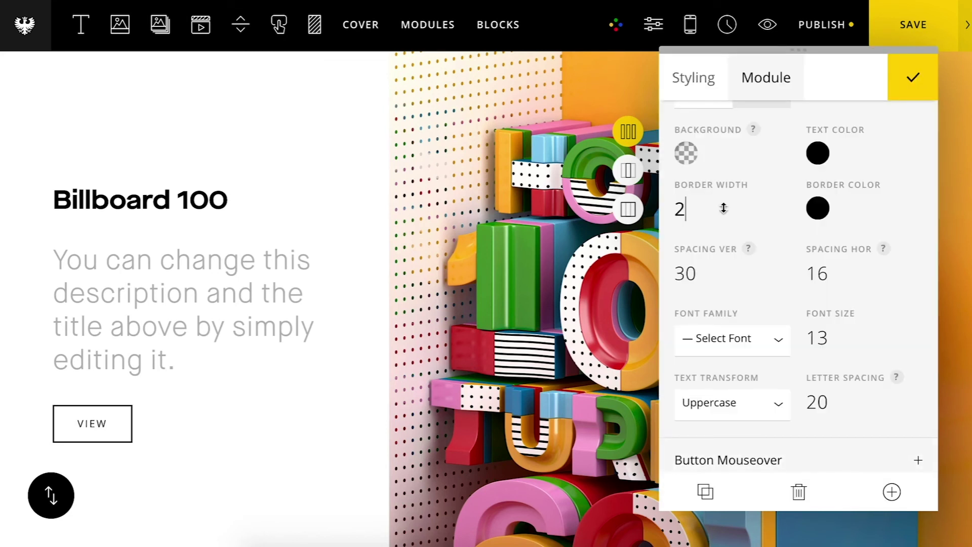
{"action": "key", "text": "Down"}
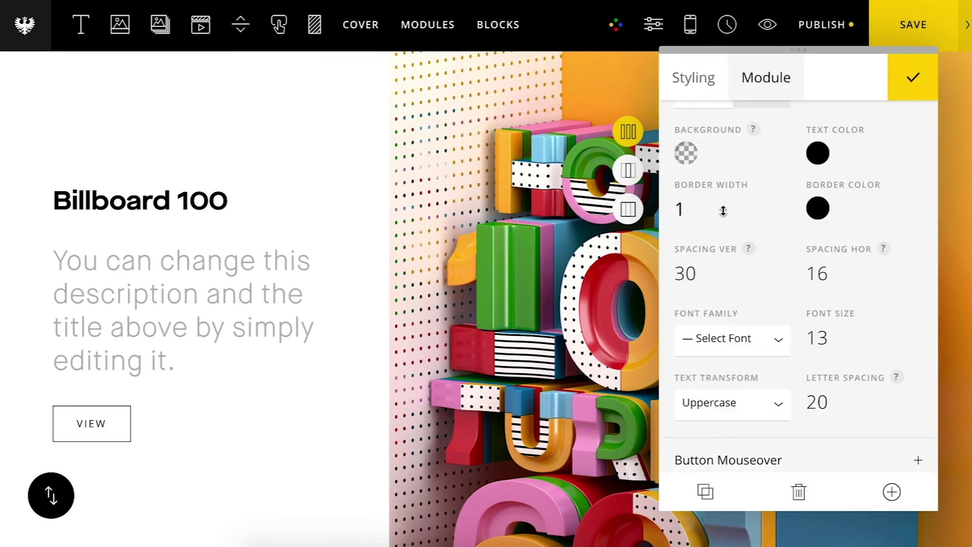
{"action": "key", "text": "Up"}
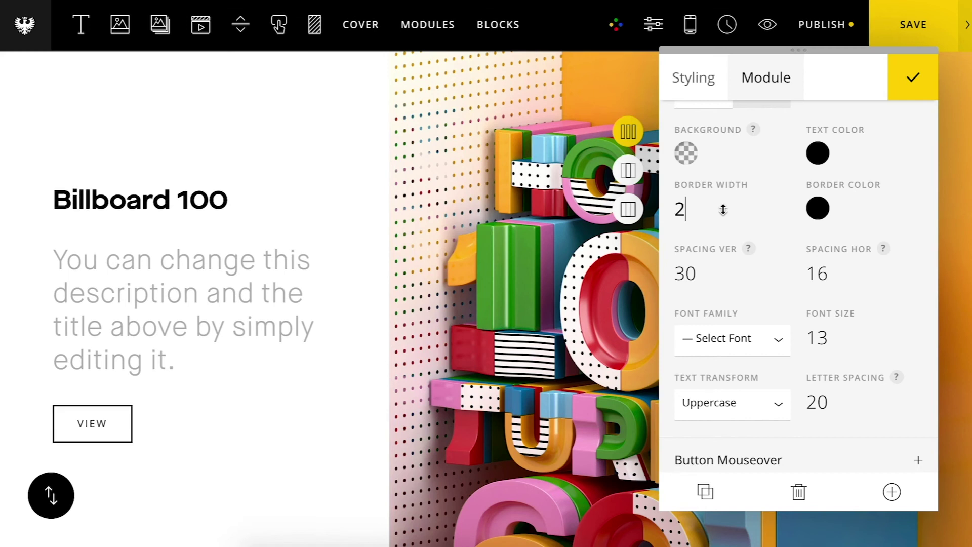
{"action": "key", "text": "Down"}
{"action": "key", "text": "Down"}
{"action": "key", "text": "Up"}
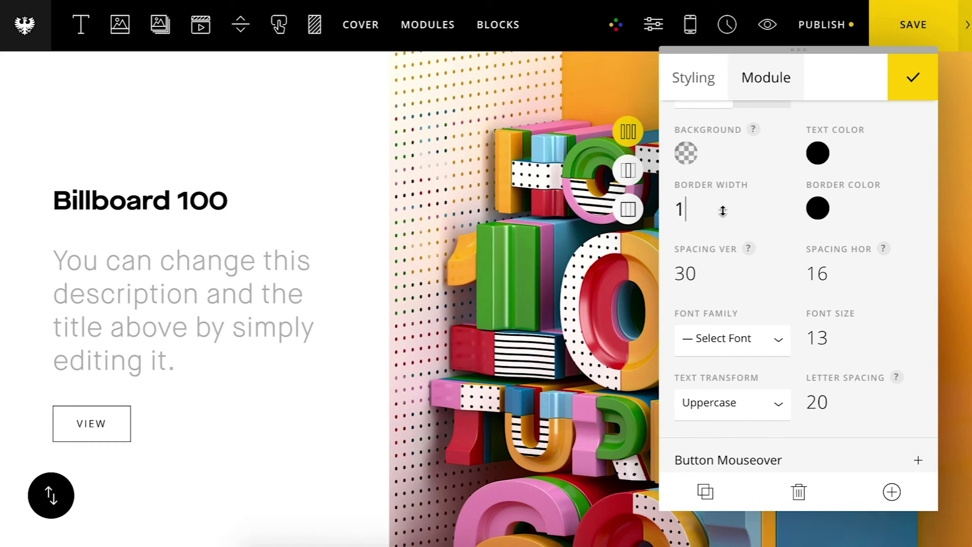
Step: Set the button's horizontal spacing to 46 and its font to Maison Neue Demi
{"action": "left_click", "coordinate": [816, 273]}
{"action": "key", "text": "Up"}
{"action": "key", "text": "Up"}
{"action": "key", "text": "Up"}
{"action": "key", "text": "Up"}
{"action": "key", "text": "Up"}
{"action": "key", "text": "Up"}
{"action": "key", "text": "Up"}
{"action": "key", "text": "Up"}
{"action": "key", "text": "Up"}
{"action": "key", "text": "Up"}
{"action": "key", "text": "Up"}
{"action": "key", "text": "Up"}
{"action": "key", "text": "Up"}
{"action": "key", "text": "Up"}
{"action": "key", "text": "Up"}
{"action": "key", "text": "Up"}
{"action": "key", "text": "Up"}
{"action": "key", "text": "Up"}
{"action": "key", "text": "Up"}
{"action": "key", "text": "Up"}
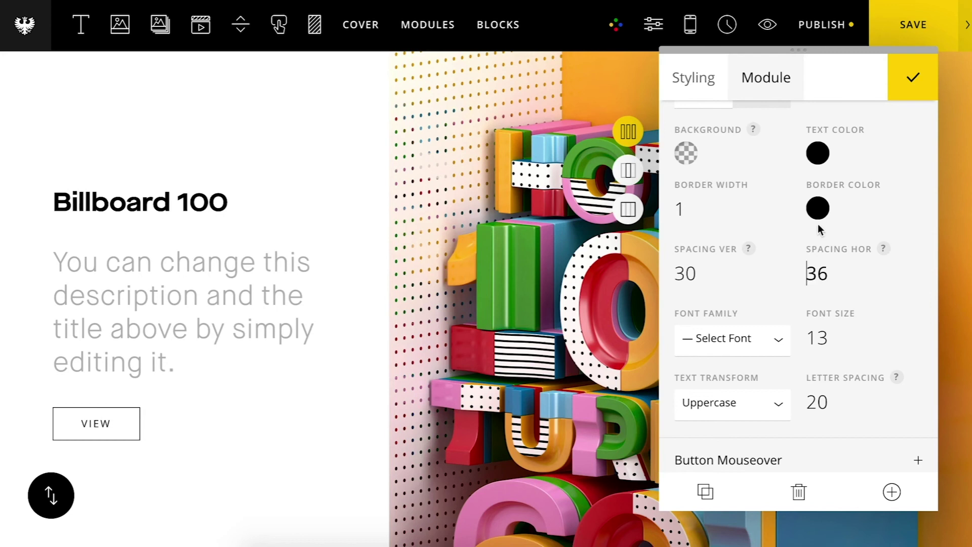
{"action": "key", "text": "Down"}
{"action": "key", "text": "Down"}
{"action": "key", "text": "Up"}
{"action": "key", "text": "Up"}
{"action": "key", "text": "Up"}
{"action": "key", "text": "Up"}
{"action": "key", "text": "Up"}
{"action": "key", "text": "Up"}
{"action": "key", "text": "Up"}
{"action": "key", "text": "Up"}
{"action": "key", "text": "Up"}
{"action": "key", "text": "Up"}
{"action": "key", "text": "Up"}
{"action": "key", "text": "Up"}
{"action": "key", "text": "Up"}
{"action": "key", "text": "Up"}
{"action": "key", "text": "Up"}
{"action": "key", "text": "Up"}
{"action": "key", "text": "Up"}
{"action": "key", "text": "Up"}
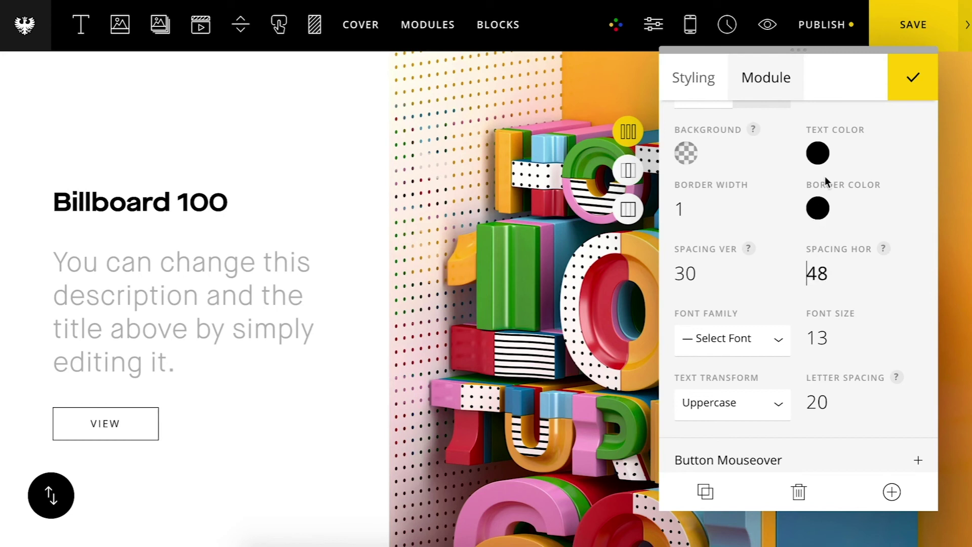
{"action": "key", "text": "Down"}
{"action": "key", "text": "Down"}
{"action": "key", "text": "Down"}
{"action": "key", "text": "Down"}
{"action": "key", "text": "Down"}
{"action": "key", "text": "Down"}
{"action": "key", "text": "Down"}
{"action": "key", "text": "Down"}
{"action": "key", "text": "Down"}
{"action": "key", "text": "Down"}
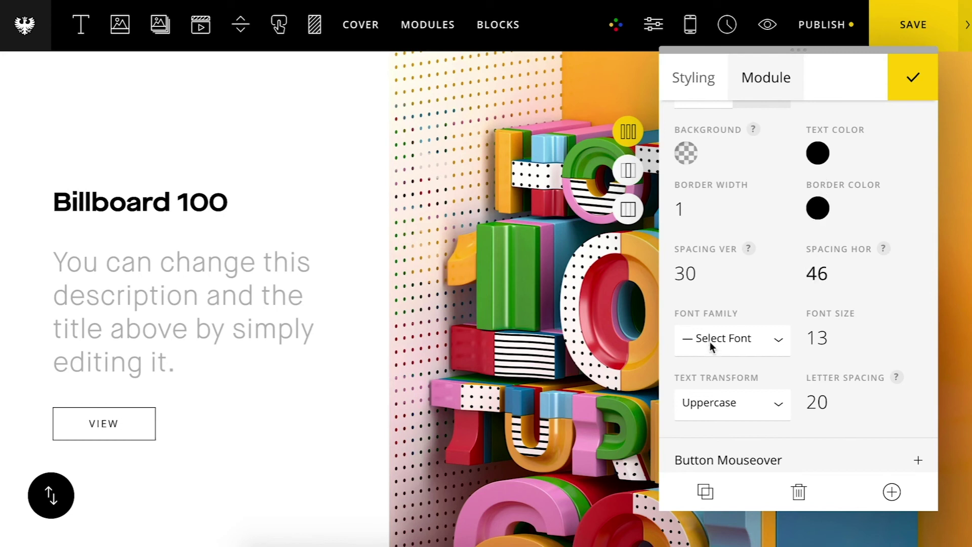
{"action": "left_click", "coordinate": [709, 342]}
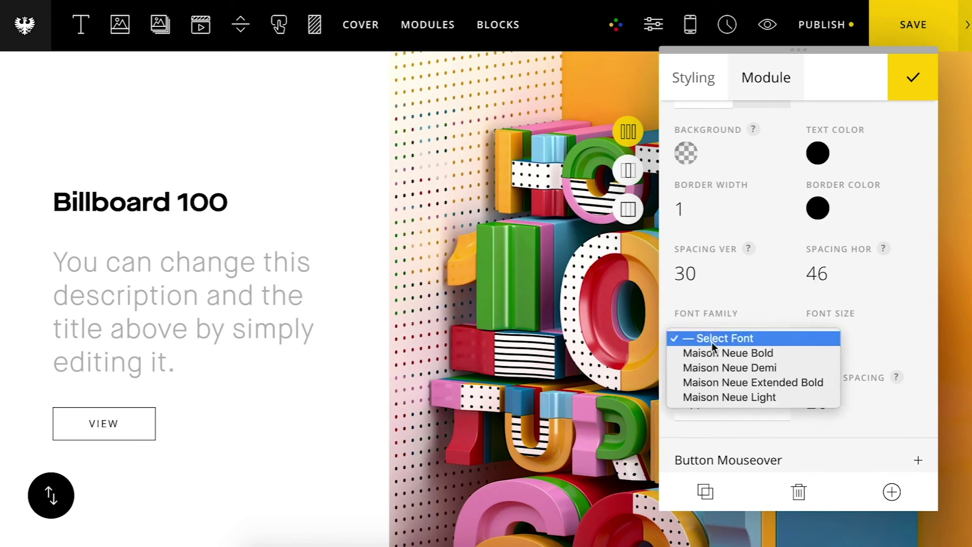
{"action": "left_click", "coordinate": [716, 368]}
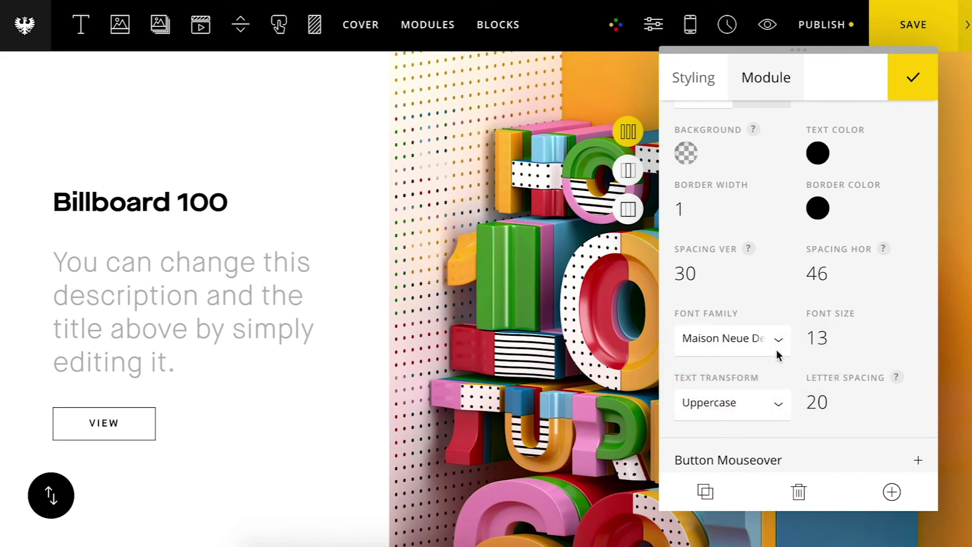
{"action": "scroll", "coordinate": [781, 301], "scroll_direction": "down", "scroll_amount": 1}
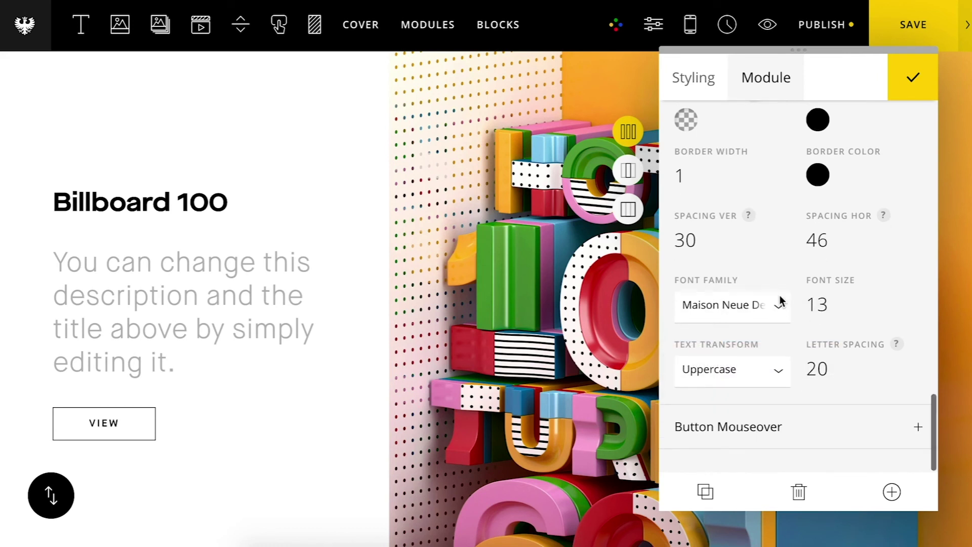
Step: Set the button's mouseover border and background to the yellow preset
{"action": "left_click", "coordinate": [807, 427]}
{"action": "scroll", "coordinate": [802, 373], "scroll_direction": "down", "scroll_amount": 2}
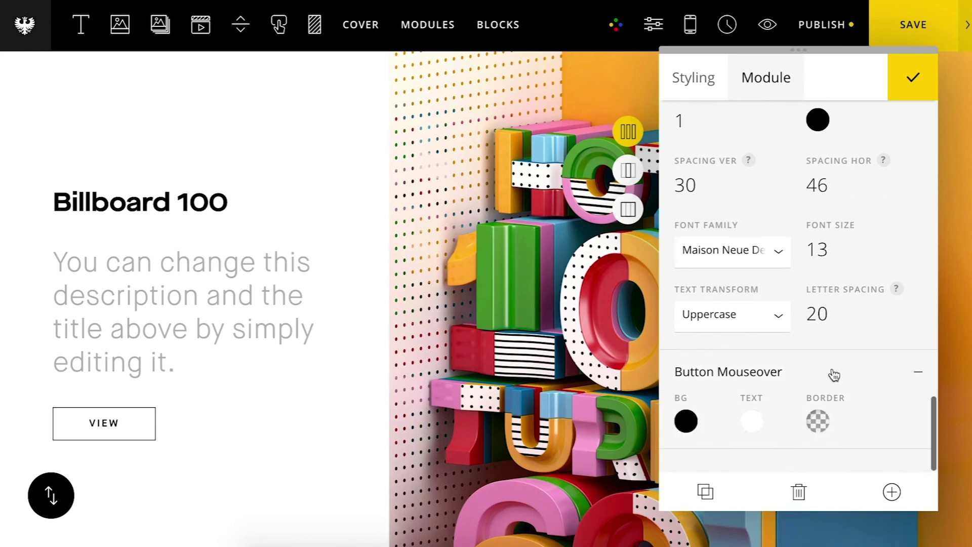
{"action": "left_click", "coordinate": [815, 420]}
{"action": "left_click", "coordinate": [749, 427]}
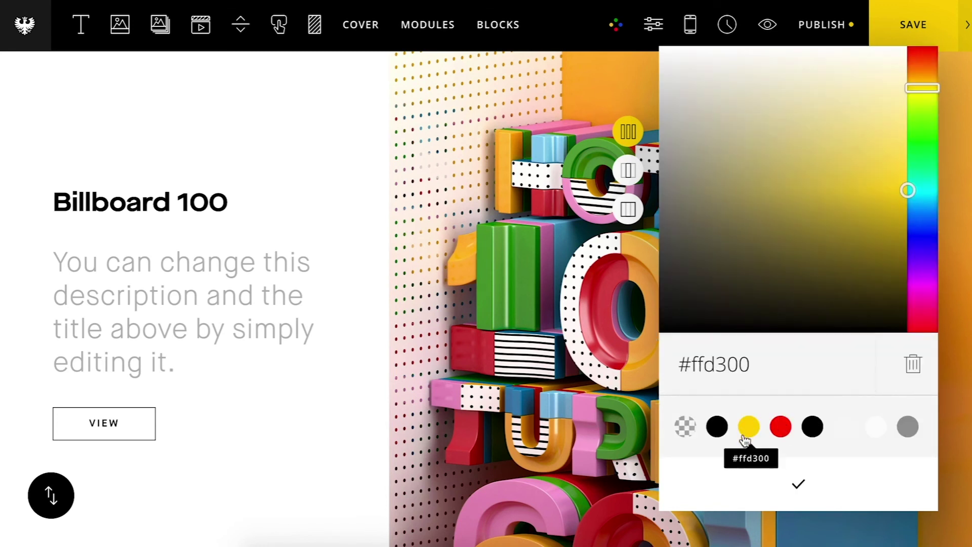
{"action": "left_click", "coordinate": [784, 484]}
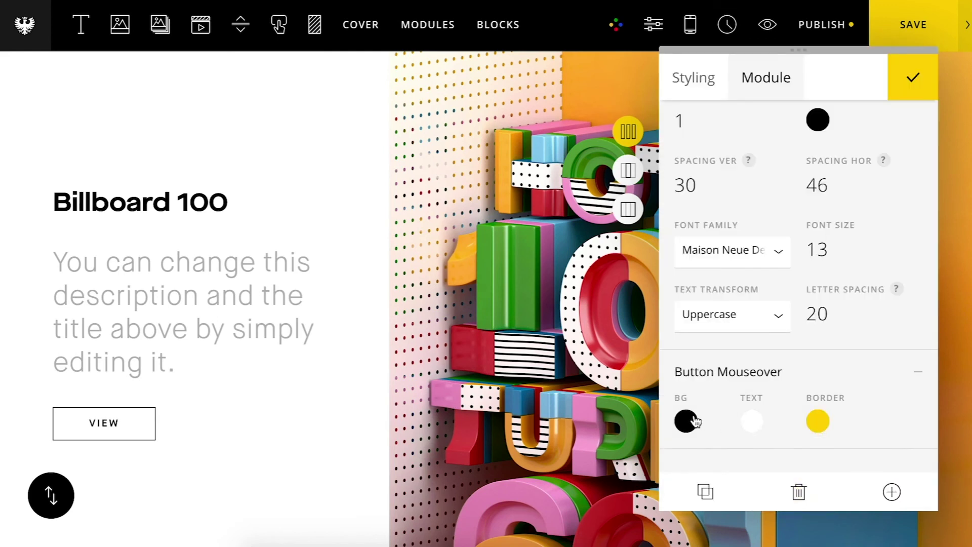
{"action": "left_click", "coordinate": [689, 421]}
{"action": "left_click", "coordinate": [749, 426]}
{"action": "left_click", "coordinate": [786, 482]}
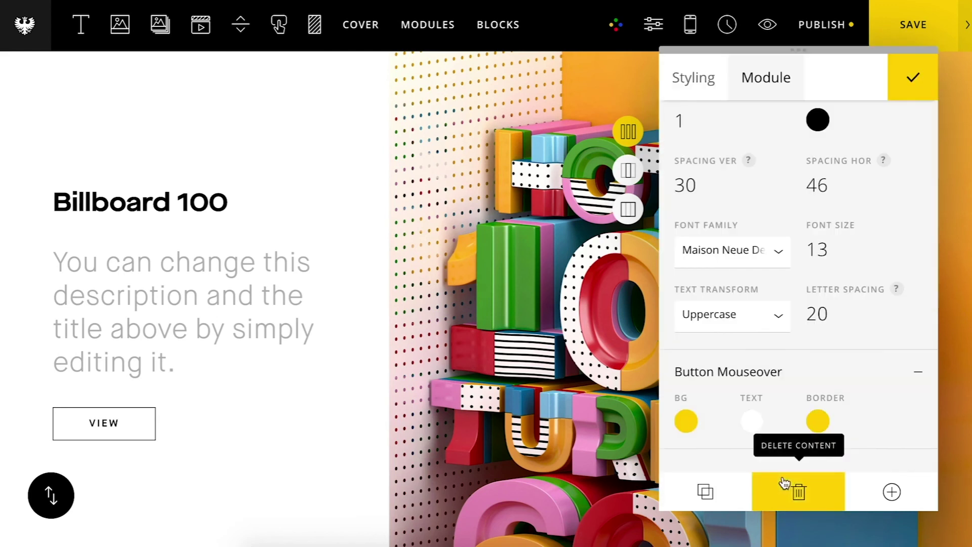
Step: Make the mouseover text black and close the grid settings
{"action": "left_click", "coordinate": [750, 421]}
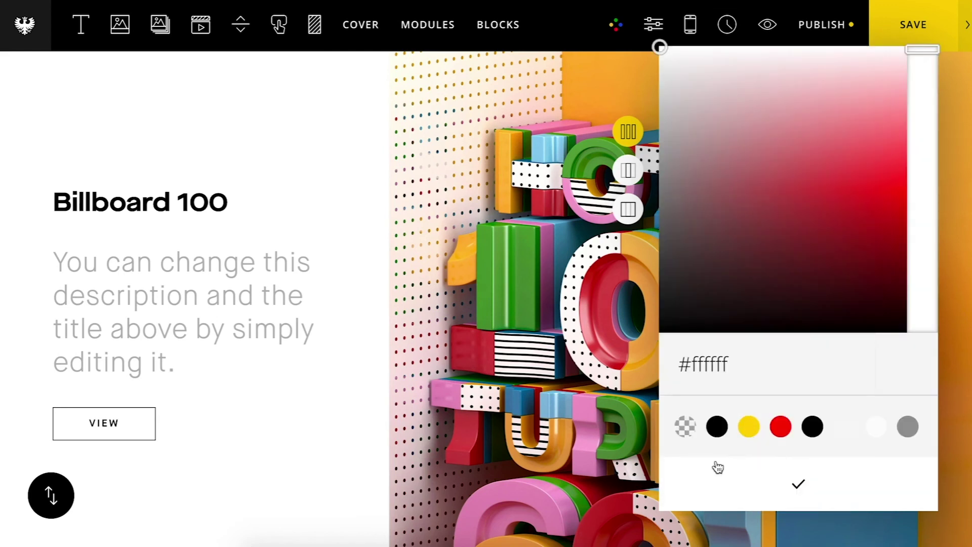
{"action": "left_click", "coordinate": [717, 426]}
{"action": "left_click", "coordinate": [755, 473]}
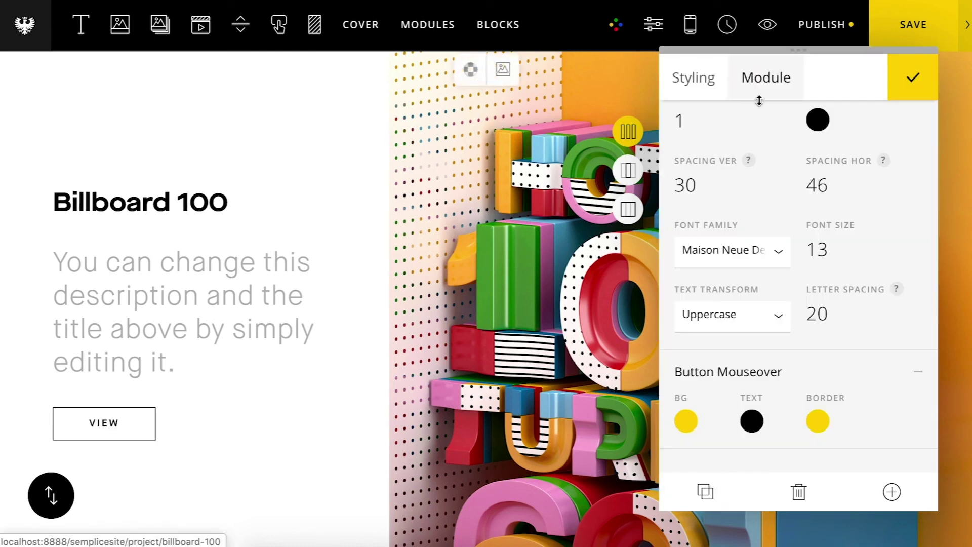
{"action": "left_click", "coordinate": [909, 86]}
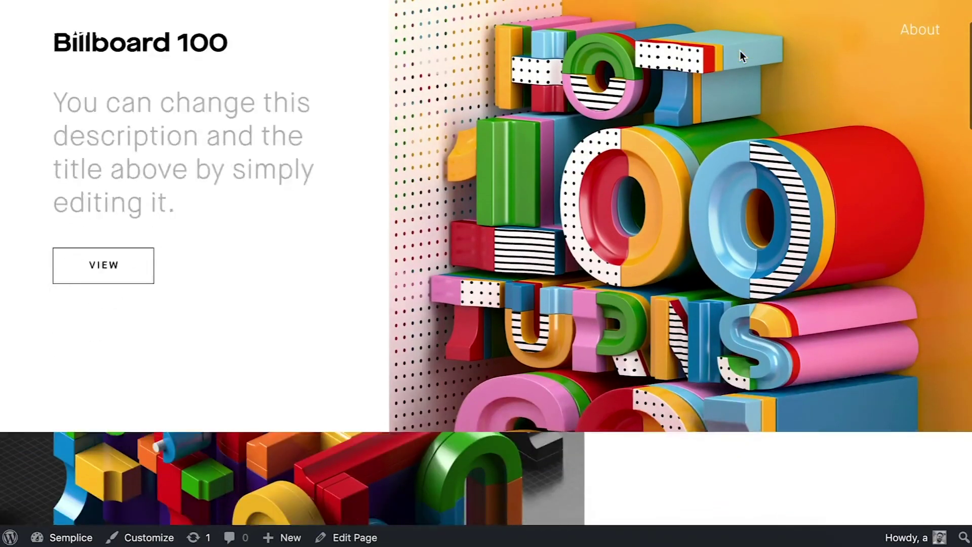
Step: Scroll the preview through Grafic Ho, Penta Magazine, 80's Icons and Animal Bots, then back up
{"action": "scroll", "coordinate": [739, 50], "scroll_direction": "down", "scroll_amount": 8}
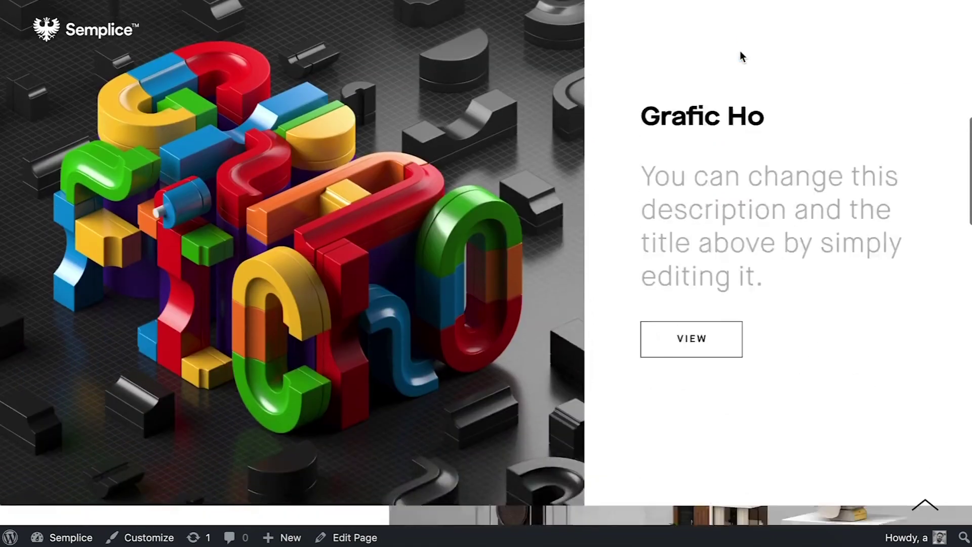
{"action": "scroll", "coordinate": [739, 51], "scroll_direction": "down", "scroll_amount": 10}
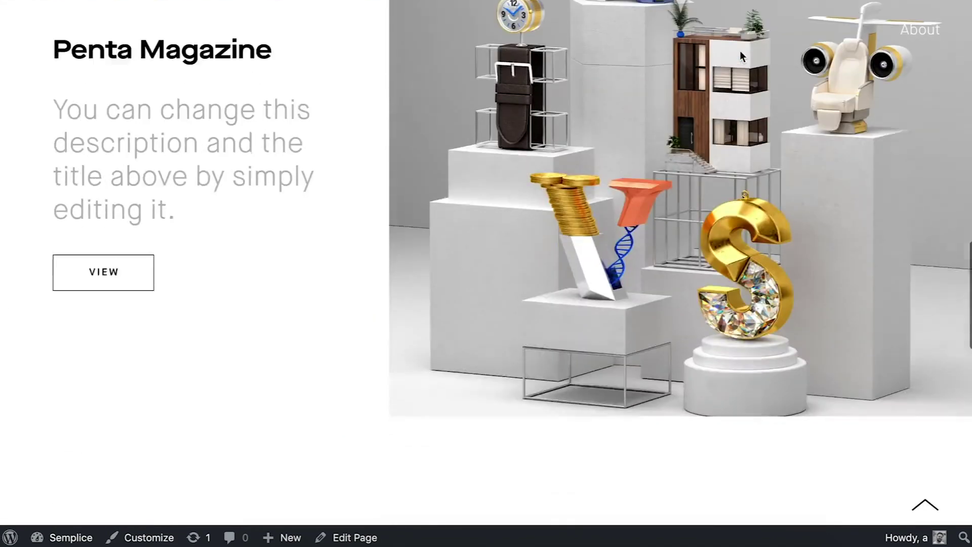
{"action": "scroll", "coordinate": [740, 51], "scroll_direction": "down", "scroll_amount": 10}
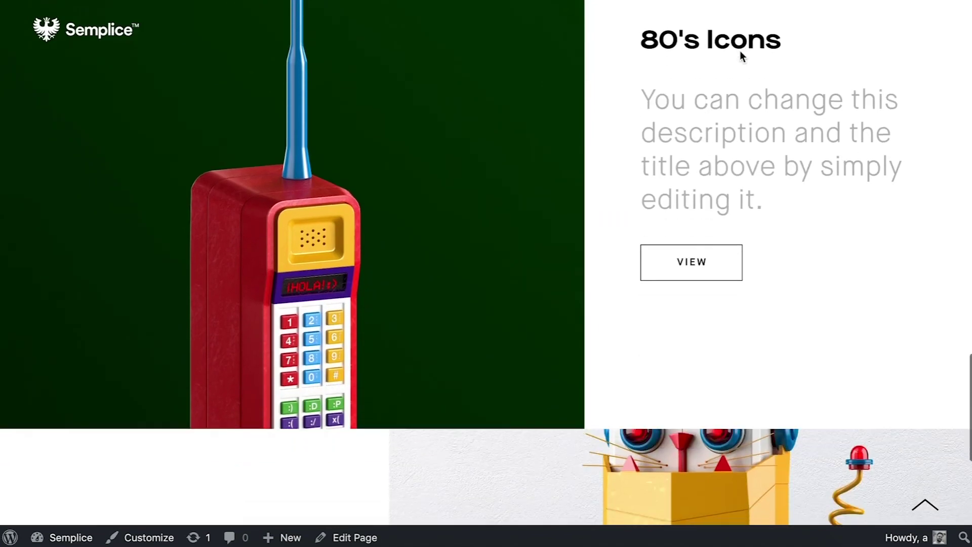
{"action": "scroll", "coordinate": [740, 55], "scroll_direction": "down", "scroll_amount": 10}
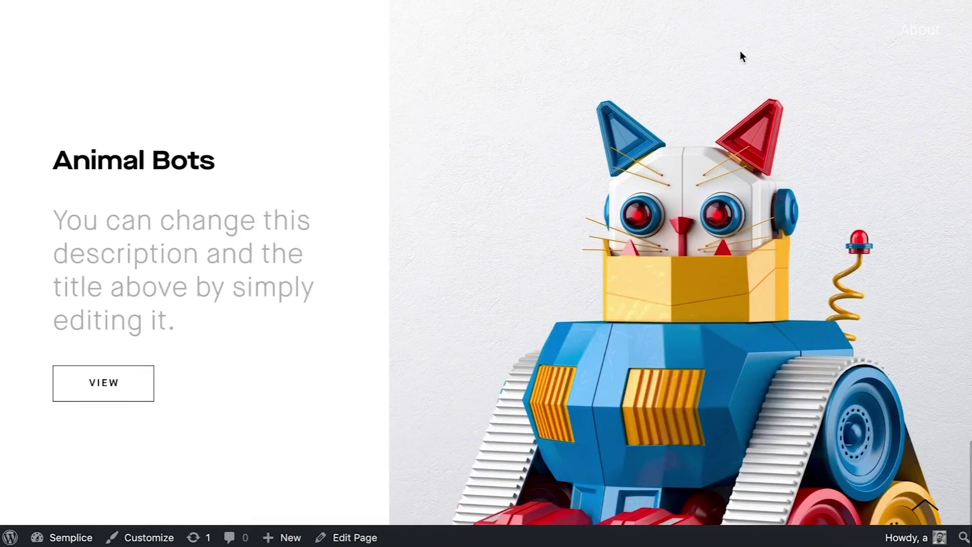
{"action": "scroll", "coordinate": [740, 53], "scroll_direction": "up", "scroll_amount": 20}
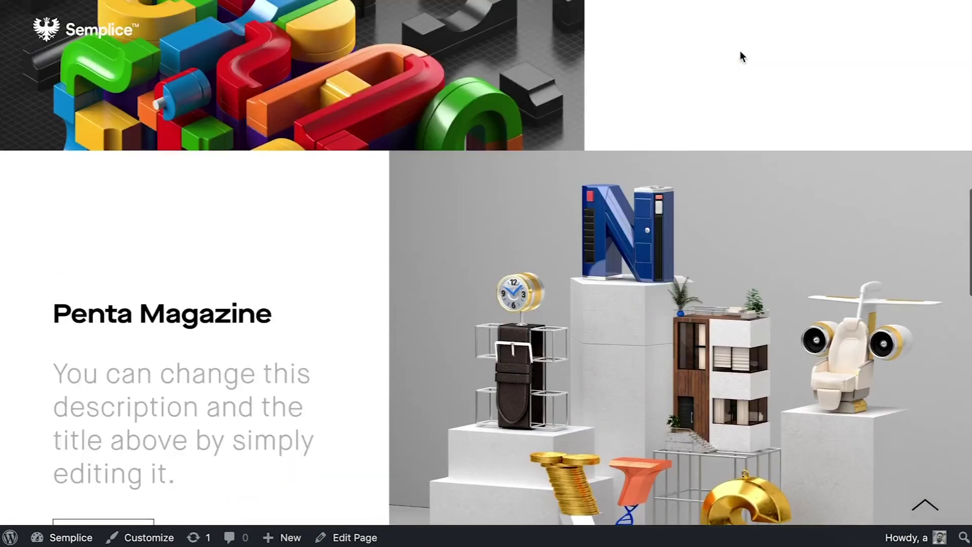
{"action": "scroll", "coordinate": [740, 53], "scroll_direction": "up", "scroll_amount": 15}
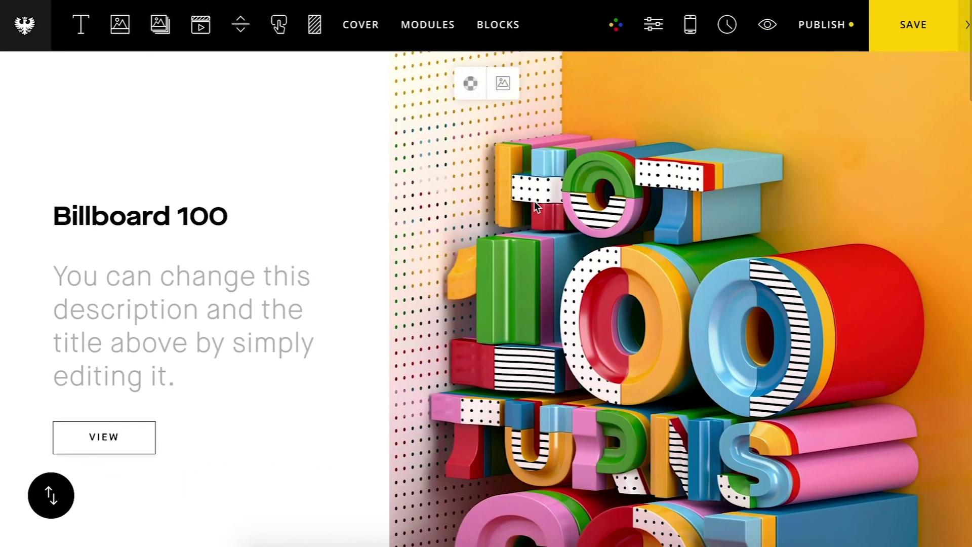
Step: Change the grid's Title Column Width from 40 to 60 and apply the settings
{"action": "left_click", "coordinate": [536, 206]}
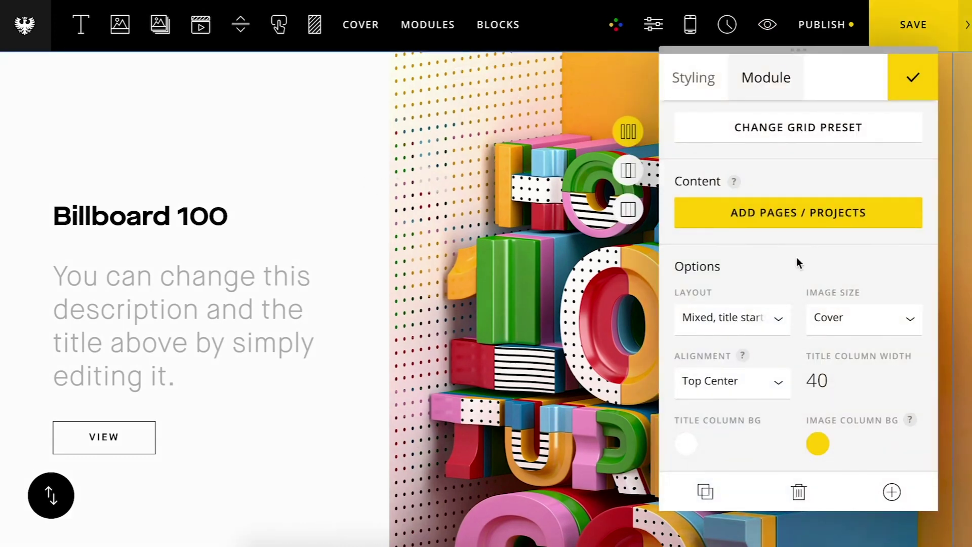
{"action": "scroll", "coordinate": [794, 252], "scroll_direction": "down", "scroll_amount": 6}
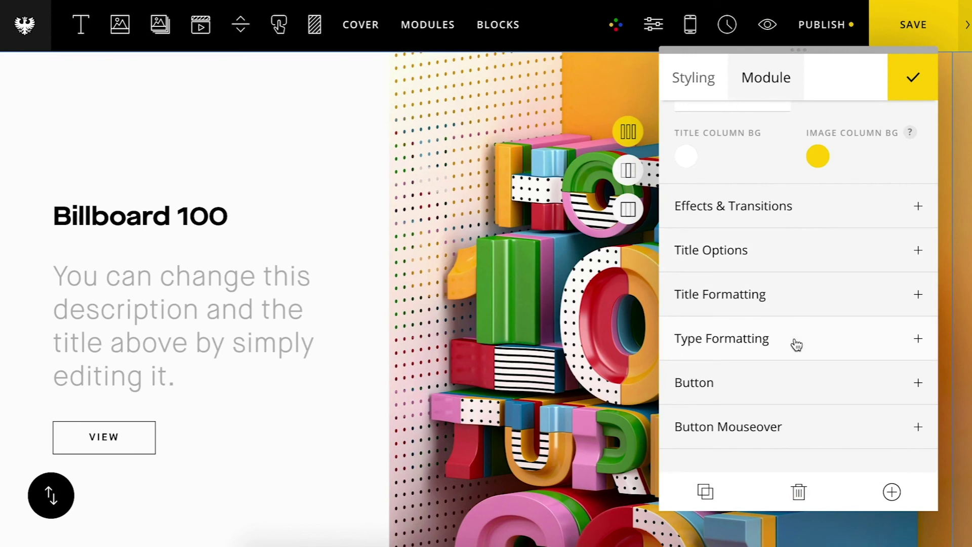
{"action": "scroll", "coordinate": [796, 344], "scroll_direction": "up", "scroll_amount": 6}
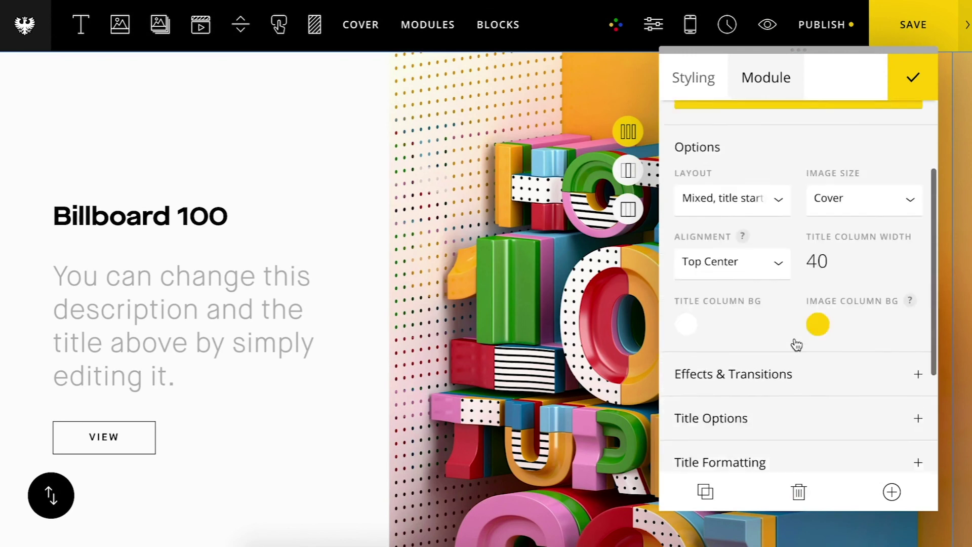
{"action": "left_click_drag", "start_coordinate": [819, 330], "coordinate": [816, 284]}
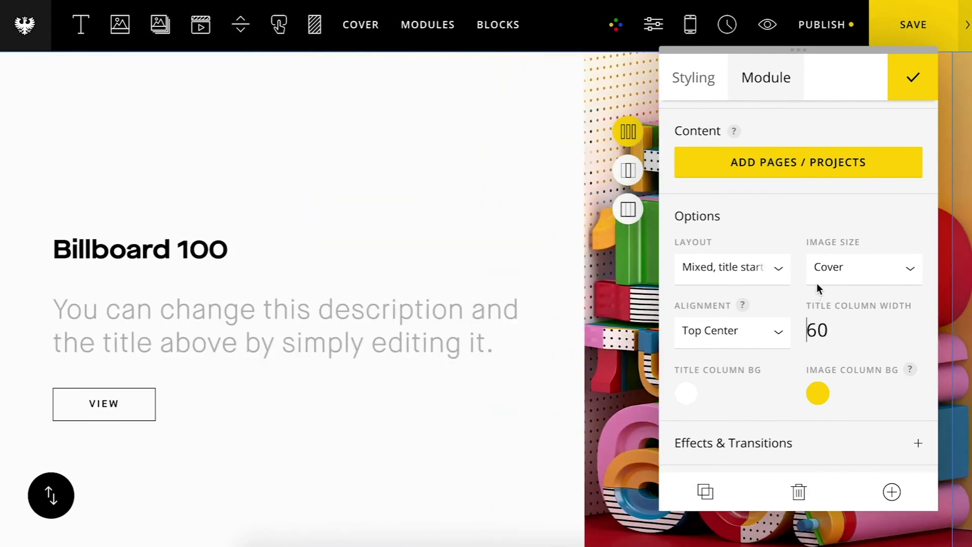
{"action": "left_click", "coordinate": [912, 79]}
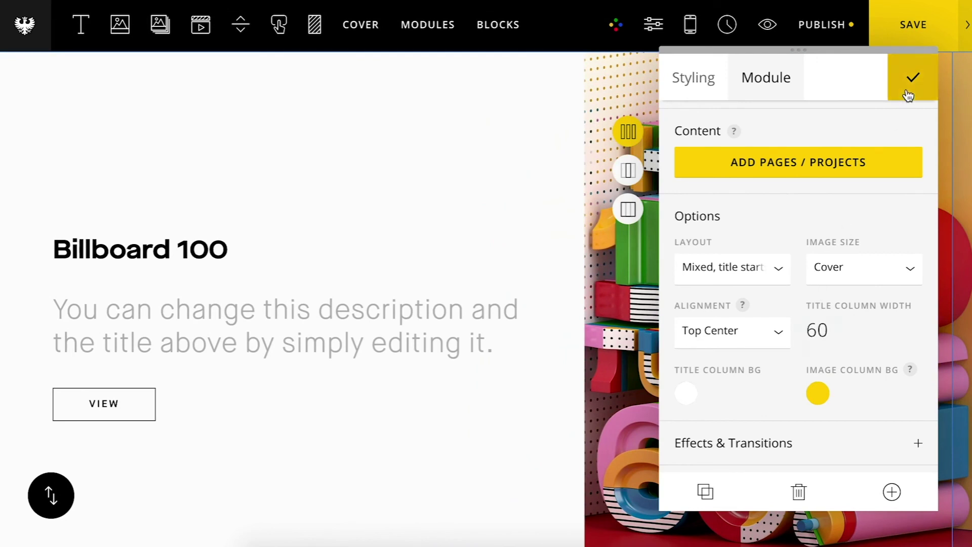
Step: Save the page and scroll the live preview to check Billboard 100's wider text column
{"action": "left_click", "coordinate": [908, 42]}
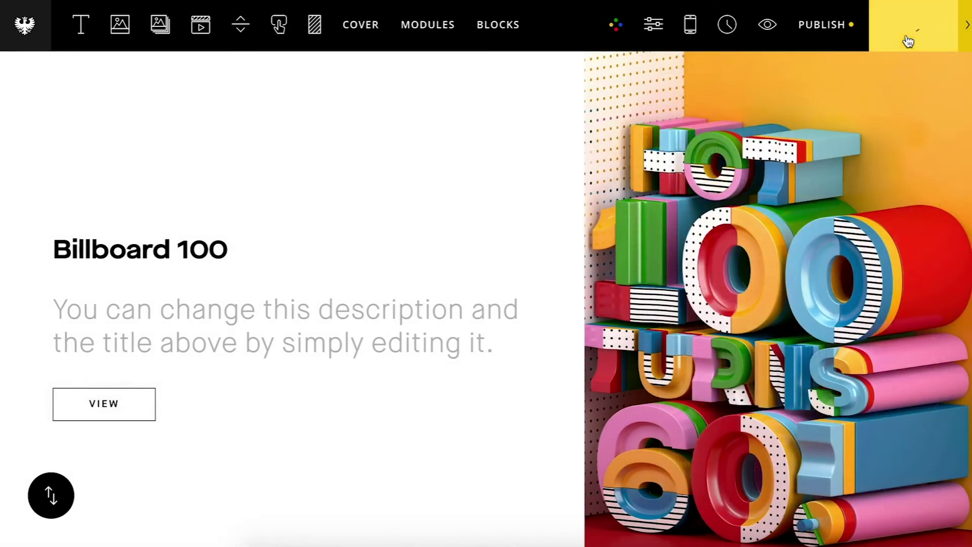
{"action": "left_click", "coordinate": [766, 32]}
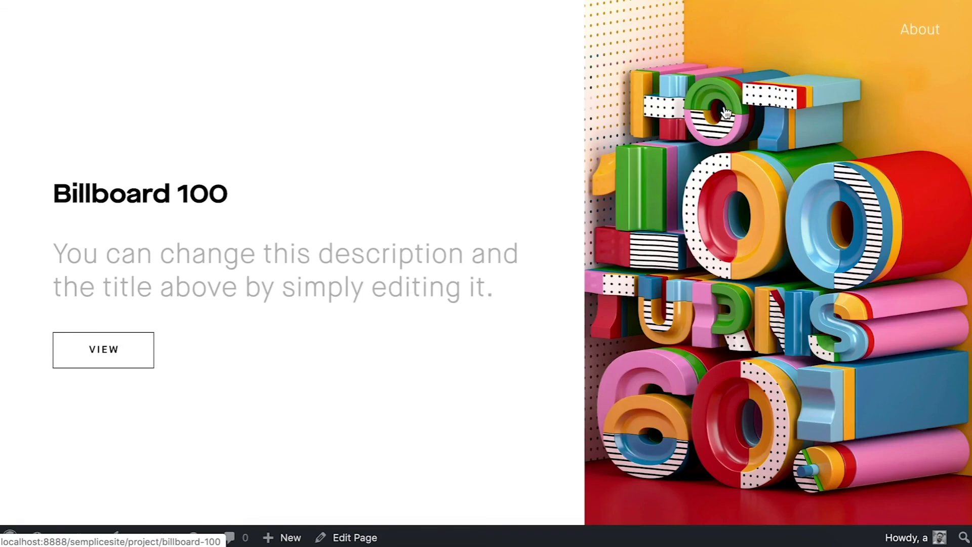
{"action": "scroll", "coordinate": [727, 112], "scroll_direction": "down", "scroll_amount": 2}
{"action": "scroll", "coordinate": [725, 112], "scroll_direction": "down", "scroll_amount": 5}
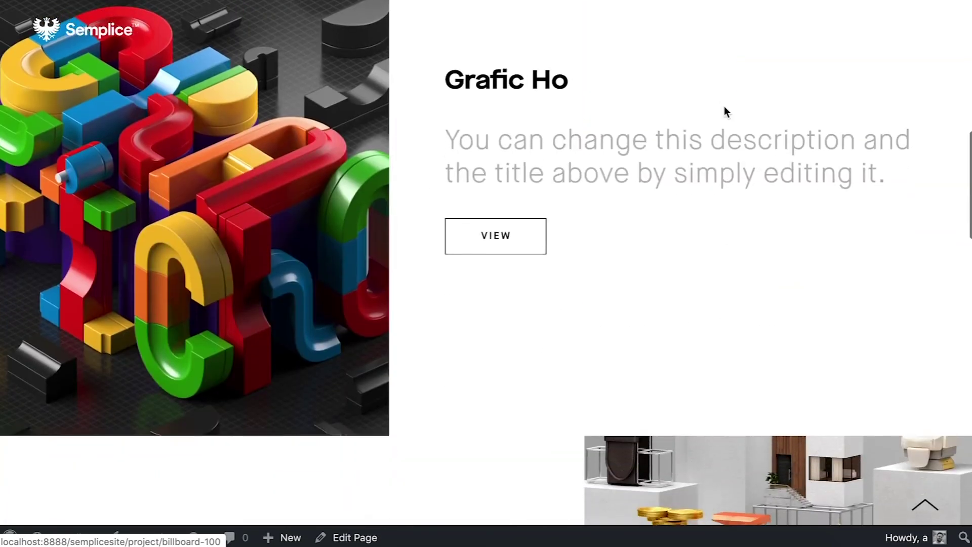
{"action": "scroll", "coordinate": [724, 106], "scroll_direction": "up", "scroll_amount": 5}
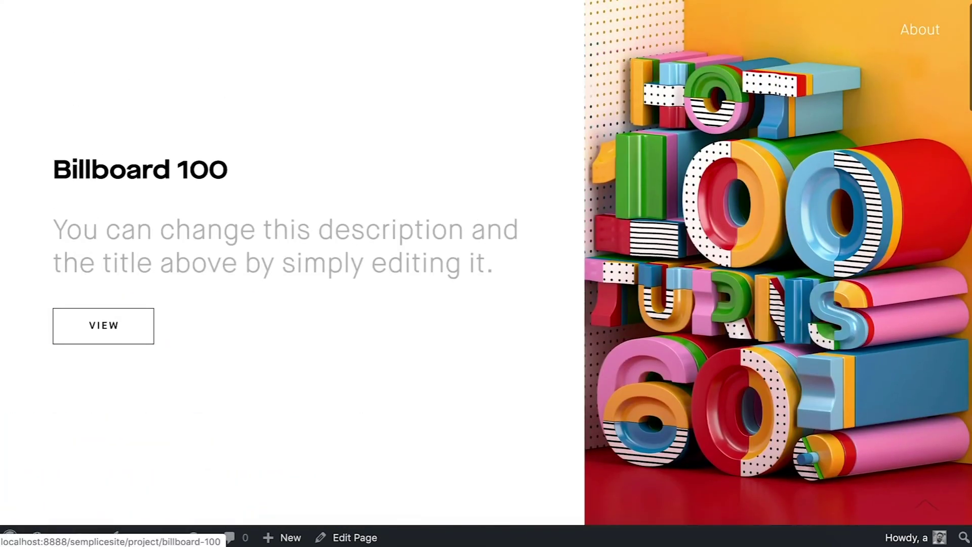